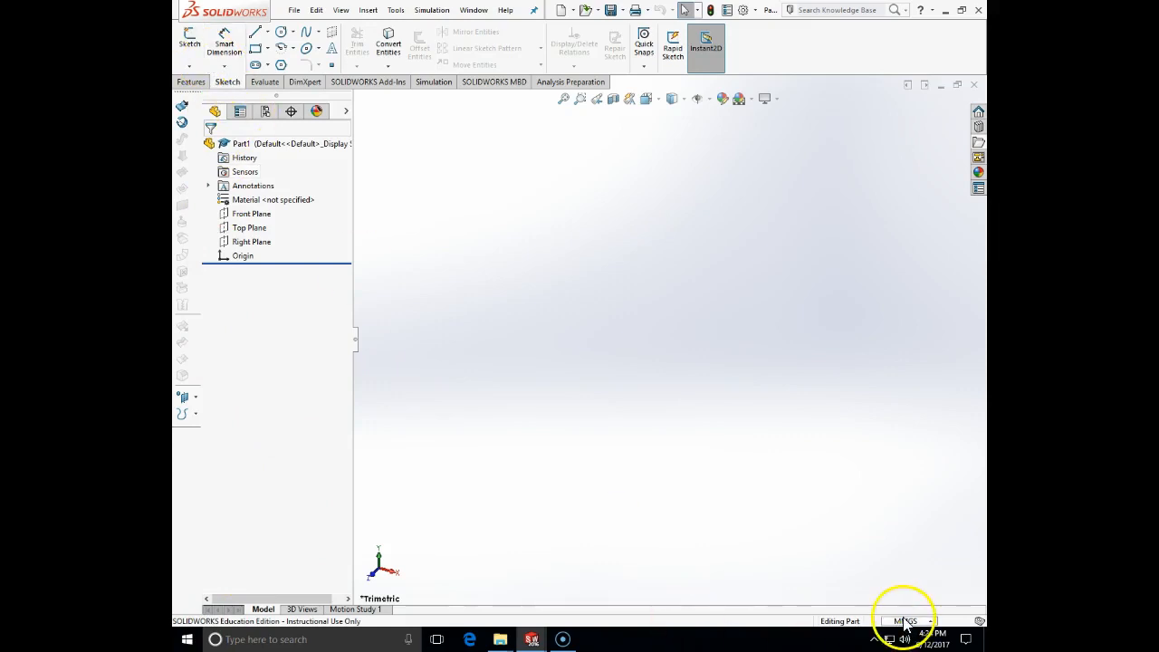
- Start a sketch on the Front Plane and draw a corner rectangle about 26 by 30 mm from the origin
click(189, 50)
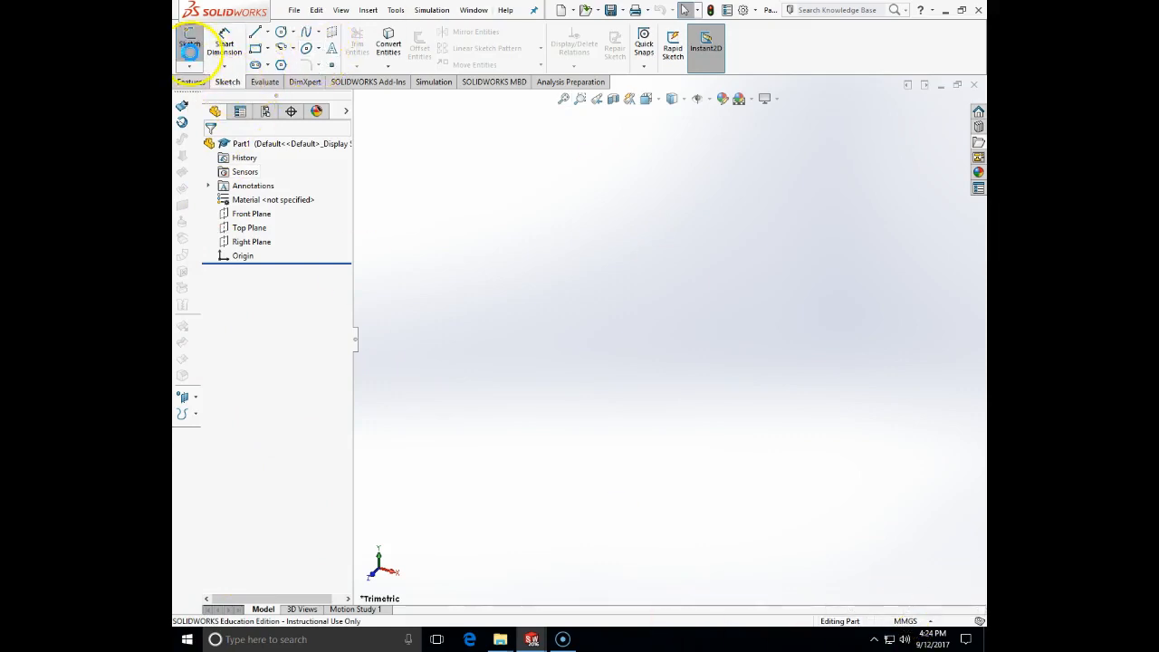
click(563, 198)
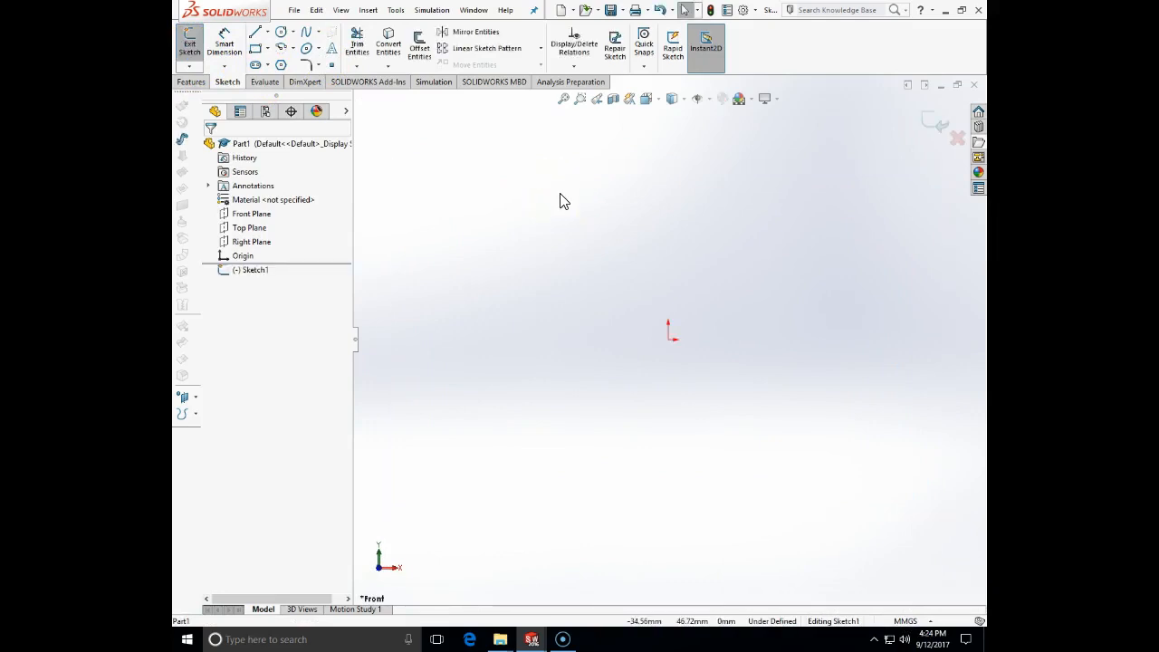
click(256, 55)
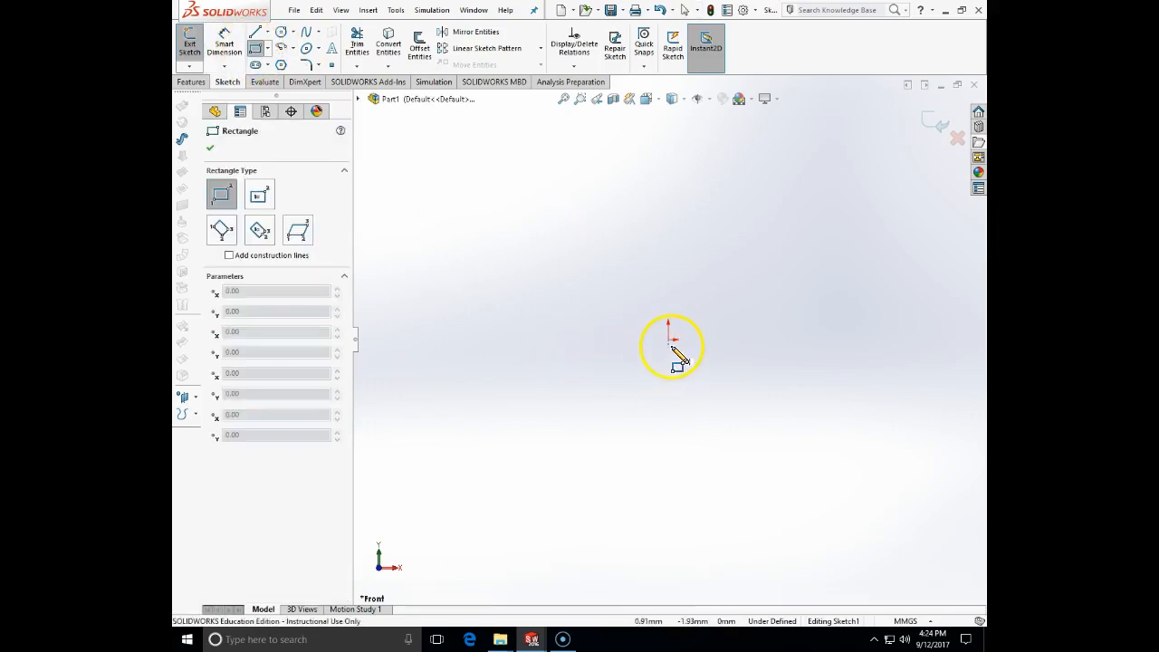
mouse_move(669, 340)
mouse_down()
mouse_move(745, 313)
mouse_move(750, 247)
mouse_move(765, 240)
mouse_up()
key(Escape)
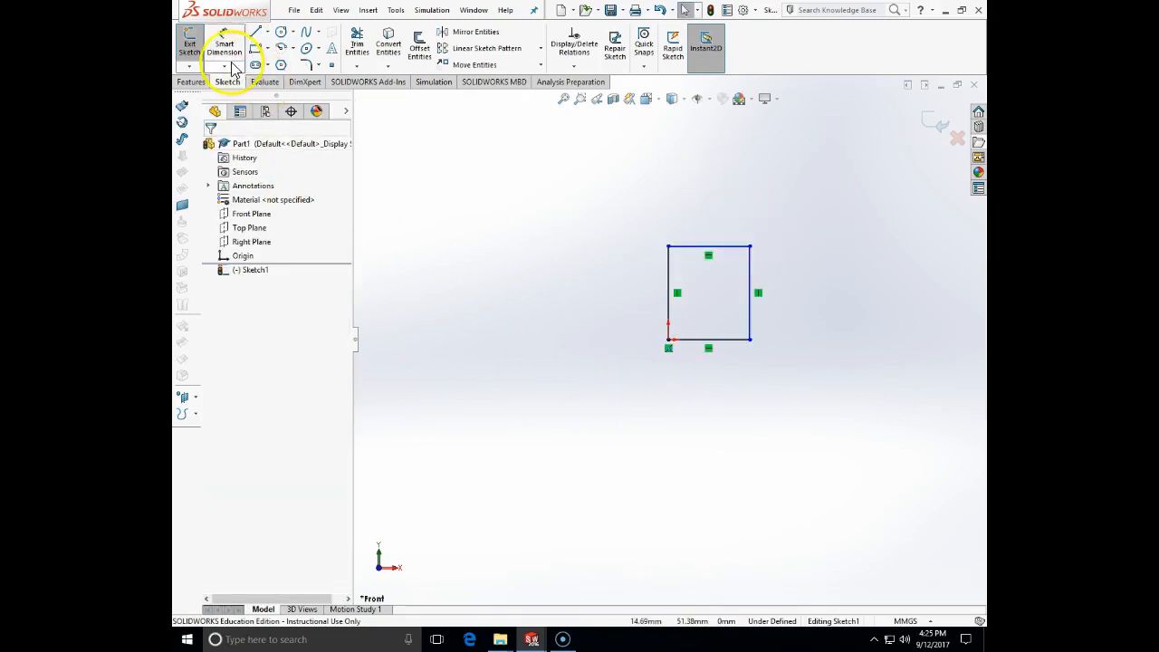
- Dimension the horizontal distance between the rectangle's two vertical sides as 80 mm
click(224, 46)
click(669, 303)
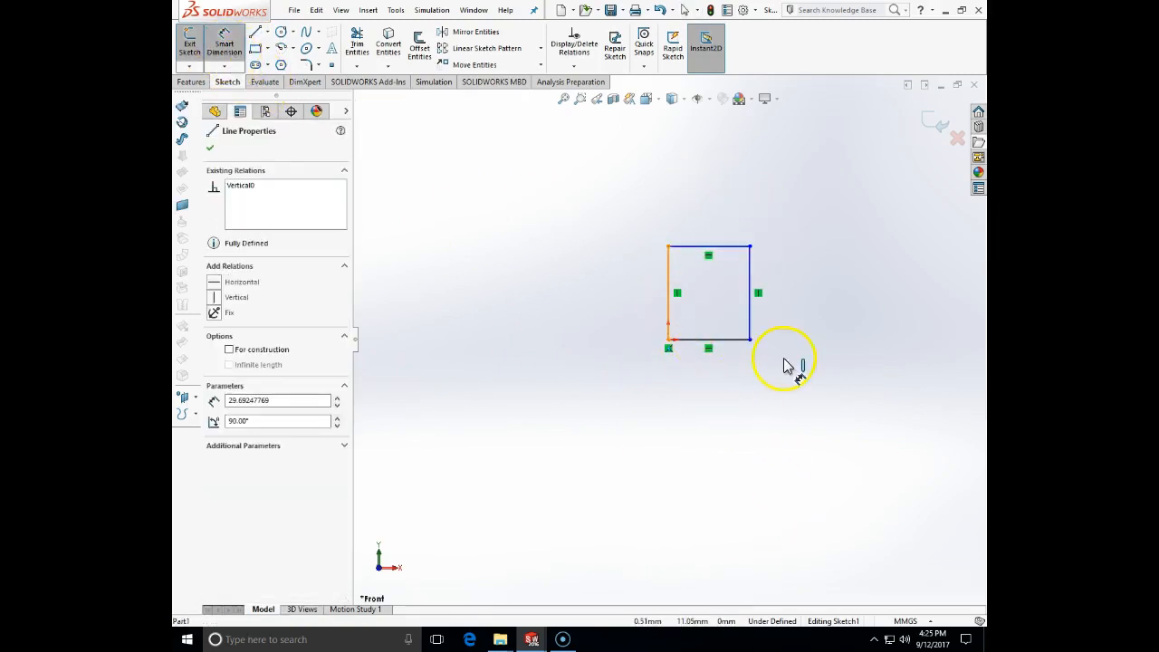
click(751, 324)
click(711, 407)
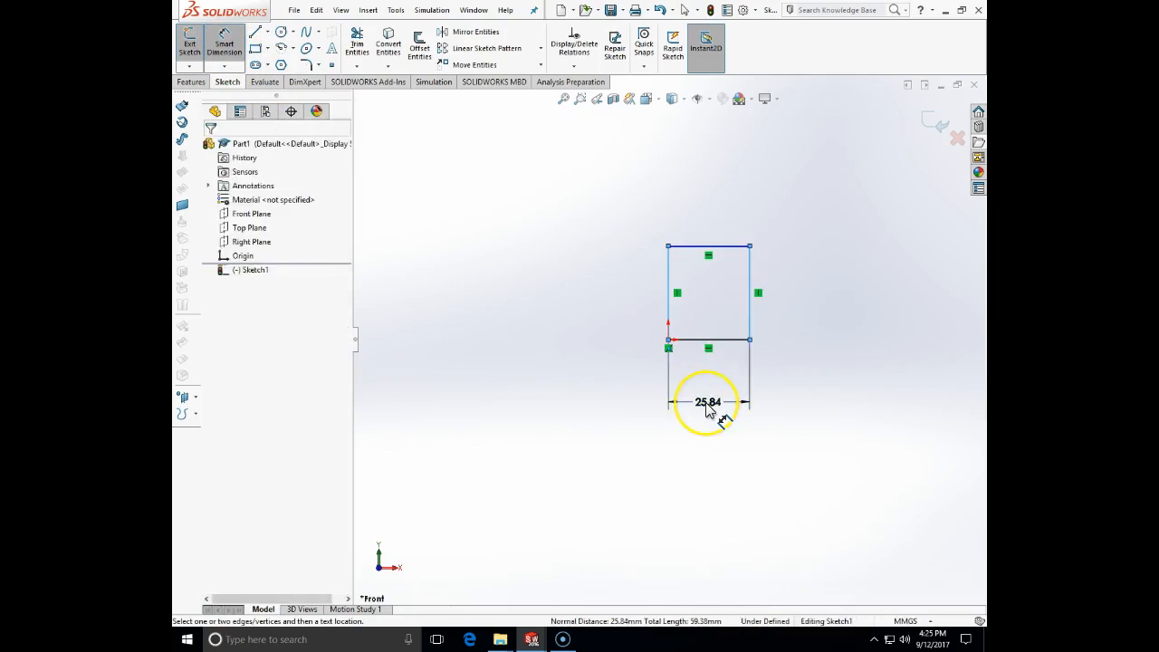
text(80)
key(Return)
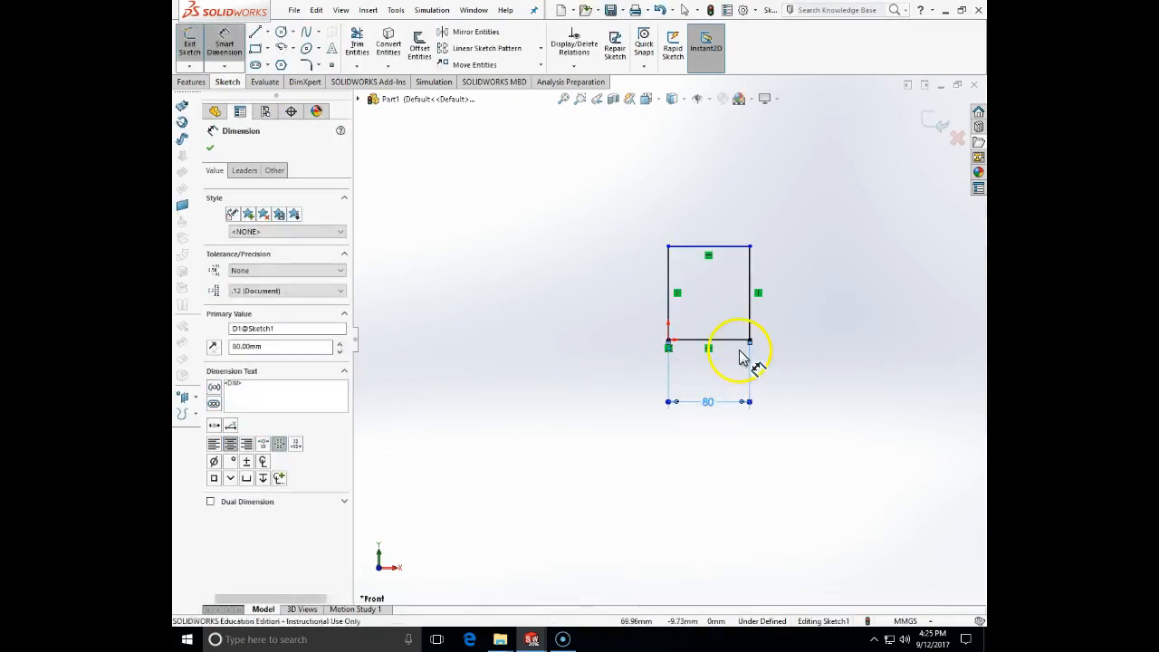
key(Escape)
- Add an Equal relation between the rectangle's bottom edge and right edge to make it square
click(731, 341)
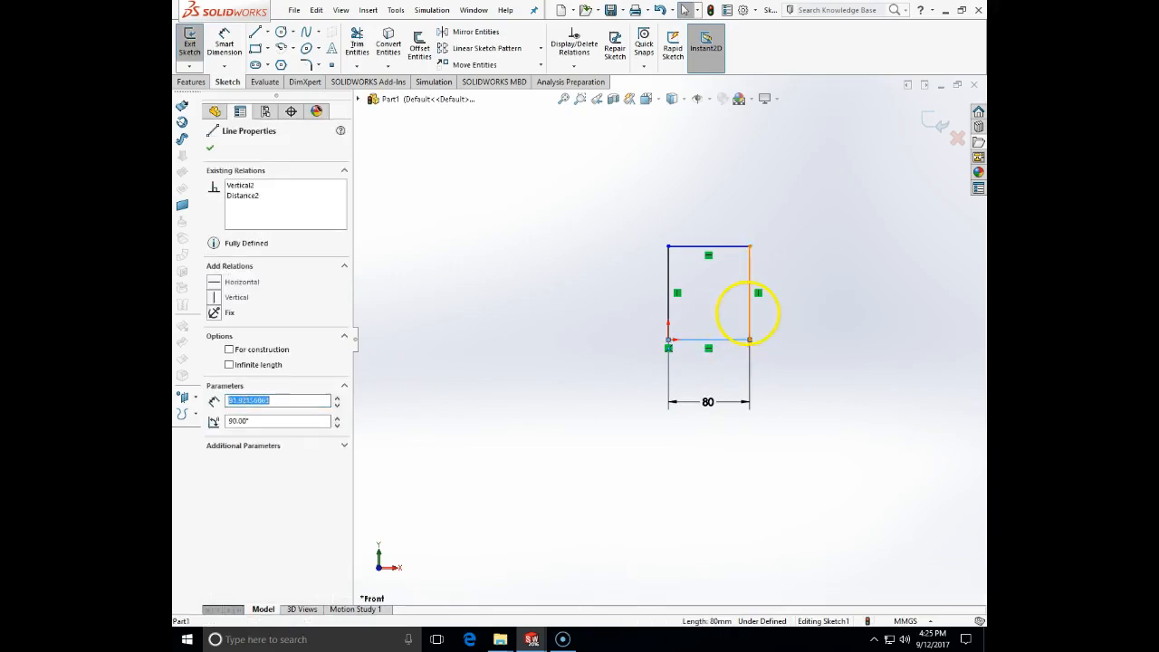
ctrl+click(749, 315)
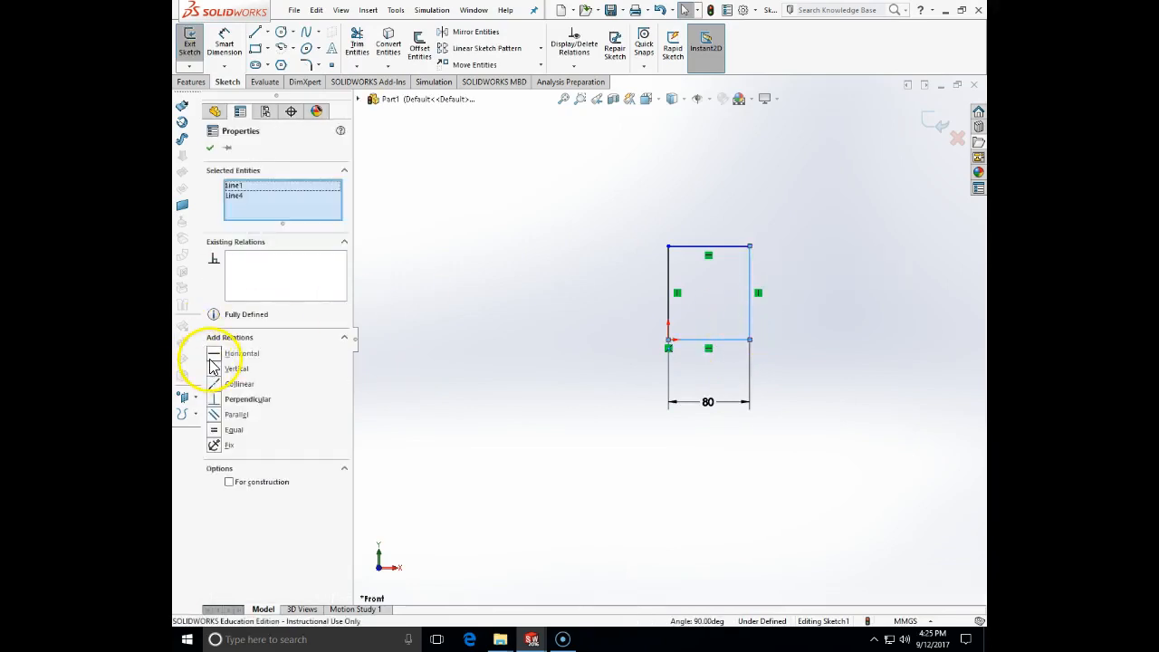
click(214, 430)
click(499, 465)
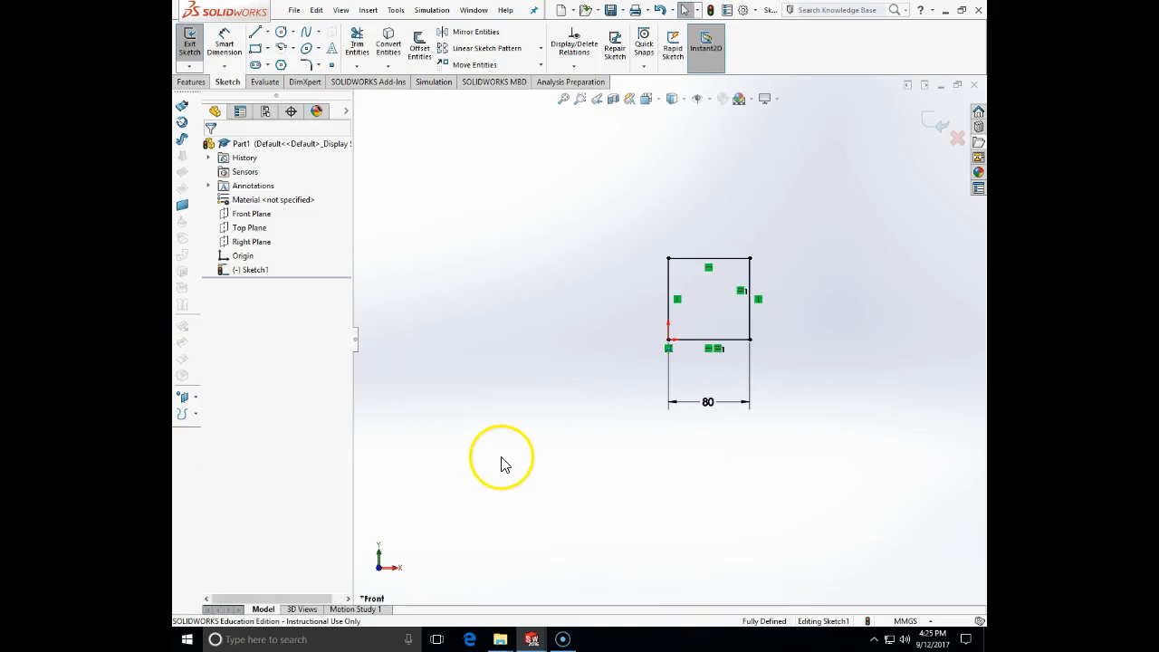
- Draw a 40 by 40 mm corner rectangle inside the square, from its upper-left corner to its centre
click(255, 48)
click(669, 259)
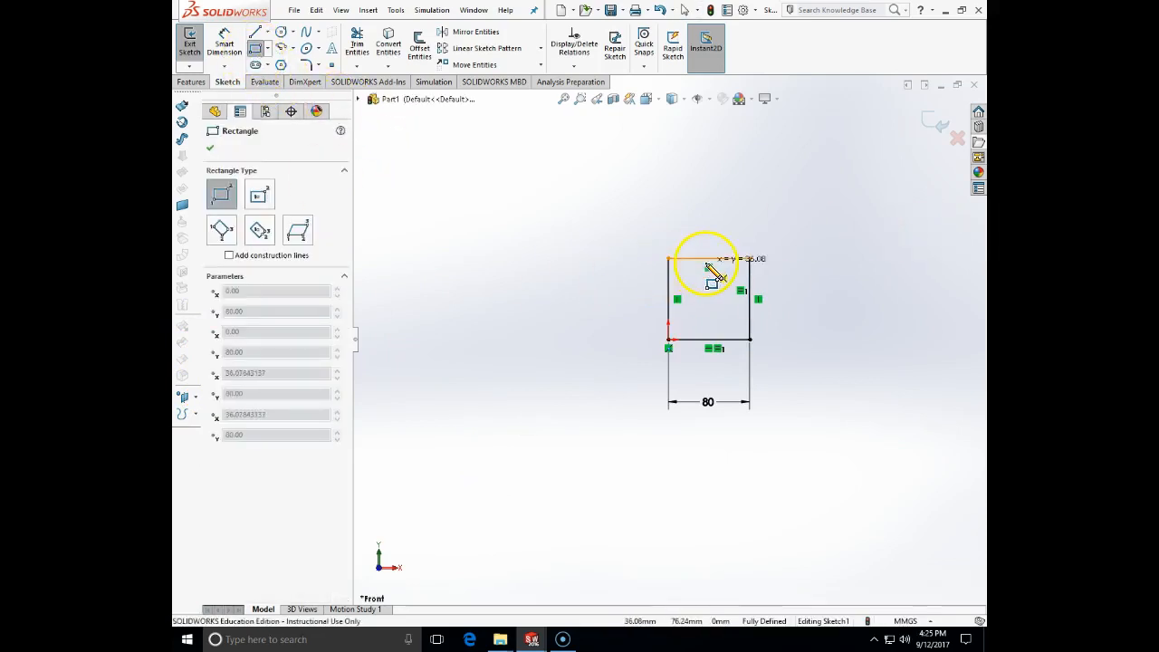
click(709, 259)
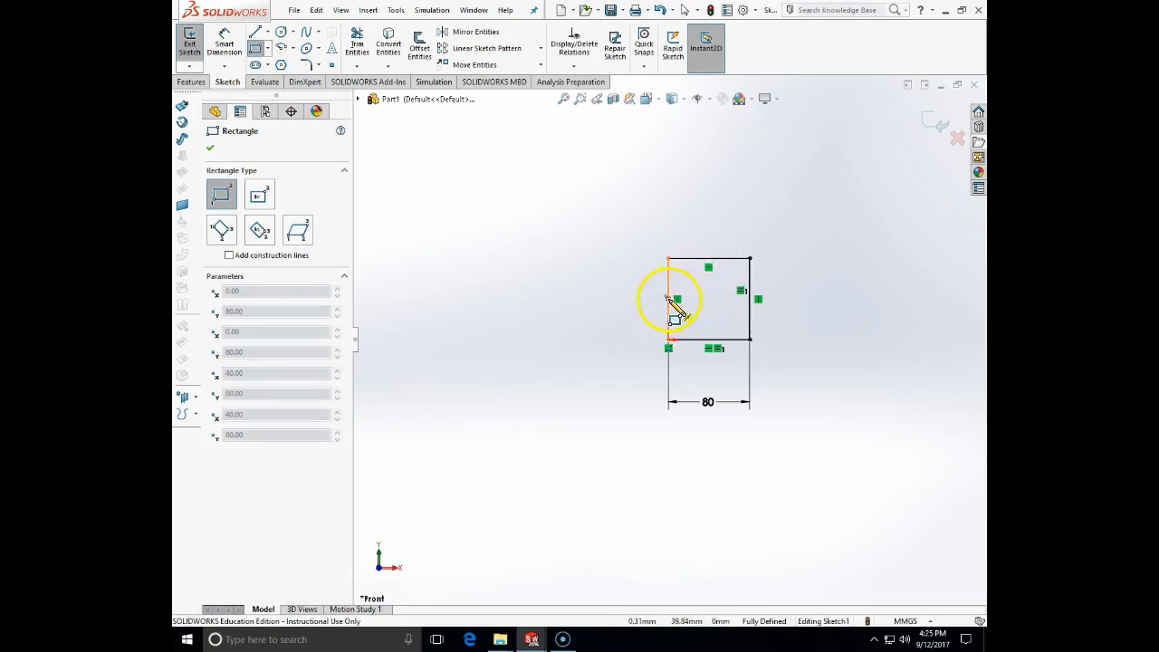
click(669, 260)
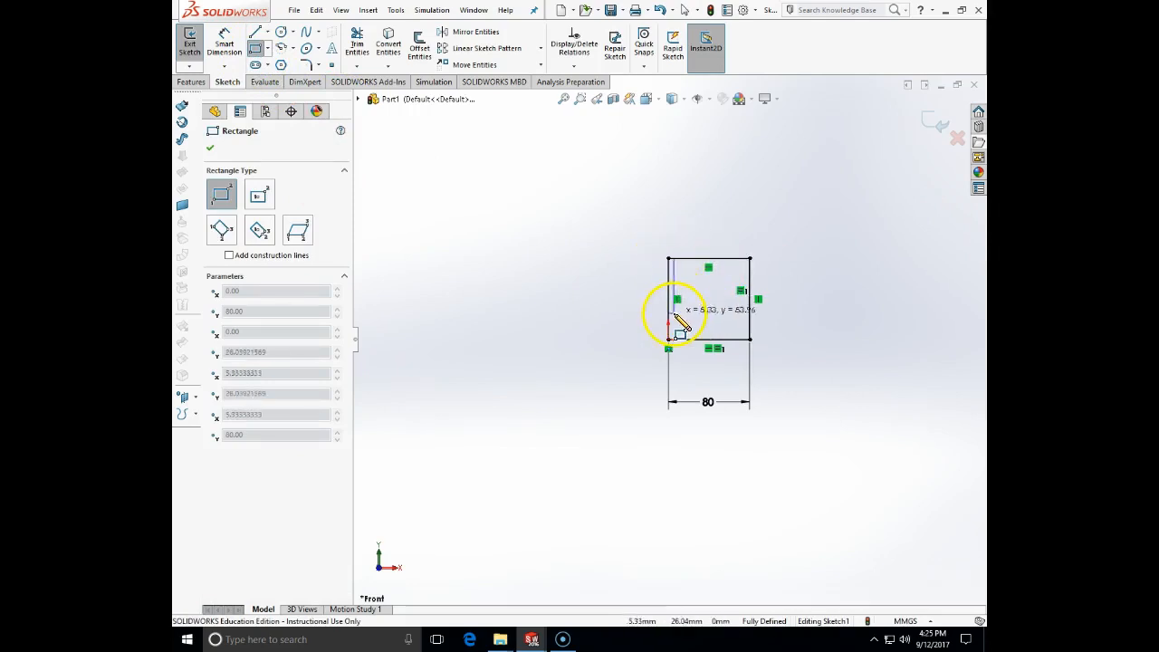
click(709, 300)
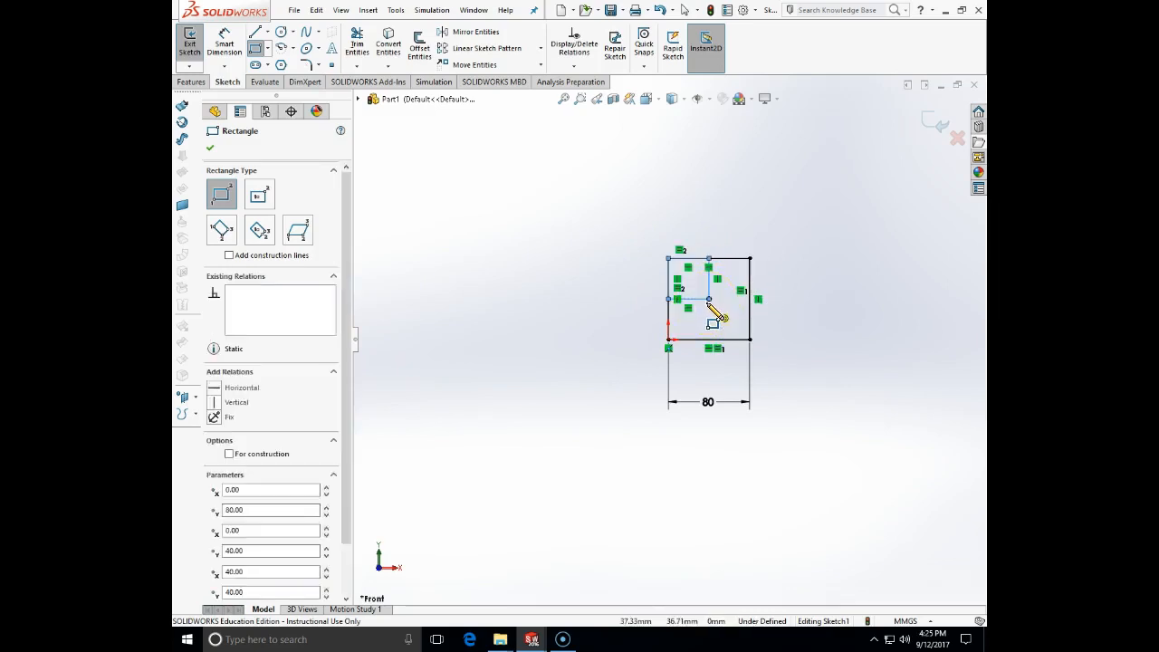
key(Escape)
- Add a 40 mm dimension to the small inner square in the upper-left corner
click(223, 44)
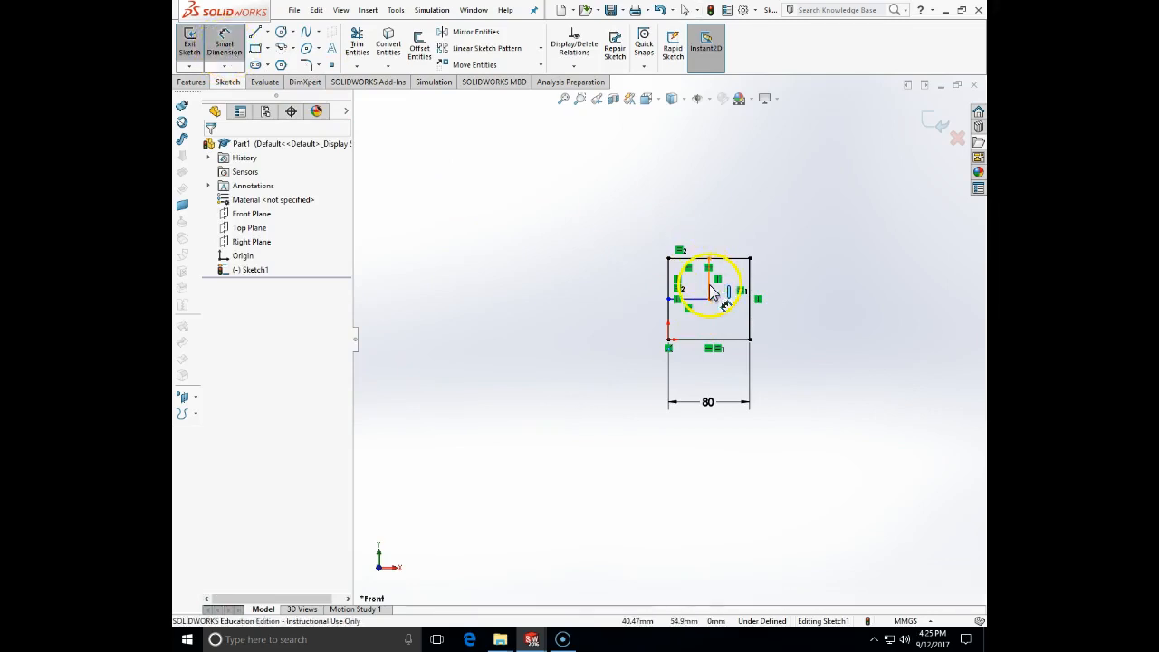
click(709, 286)
click(684, 243)
text(40.00mm)
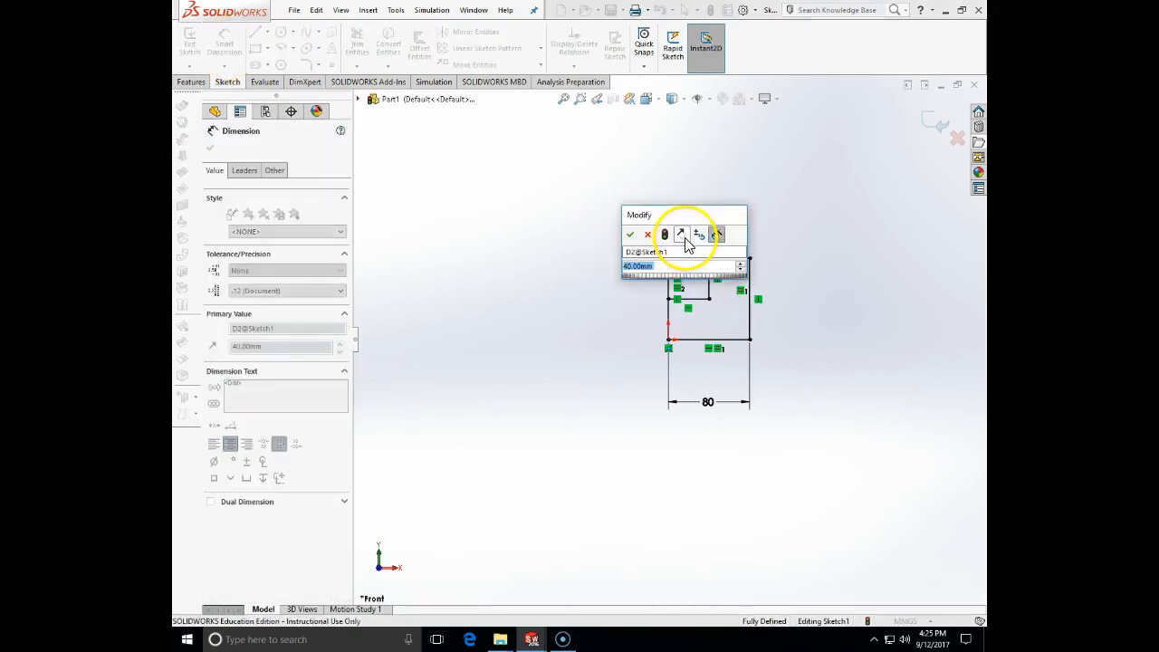
text(0)
key(Return)
key(Escape)
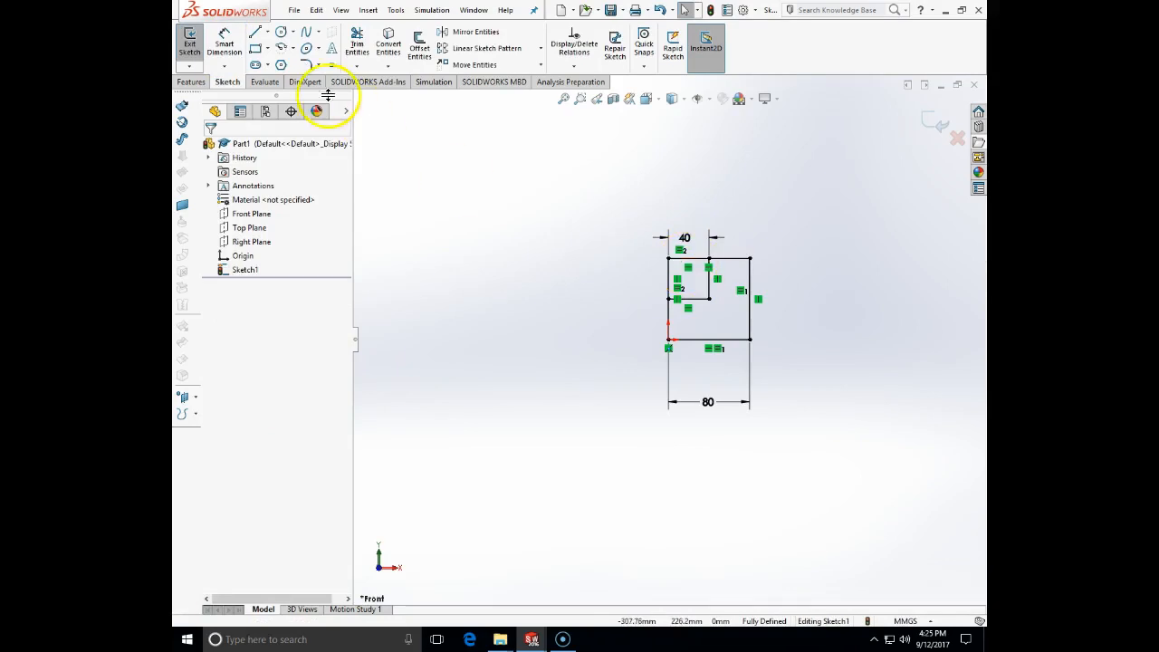
click(709, 277)
click(696, 258)
ctrl+click(709, 275)
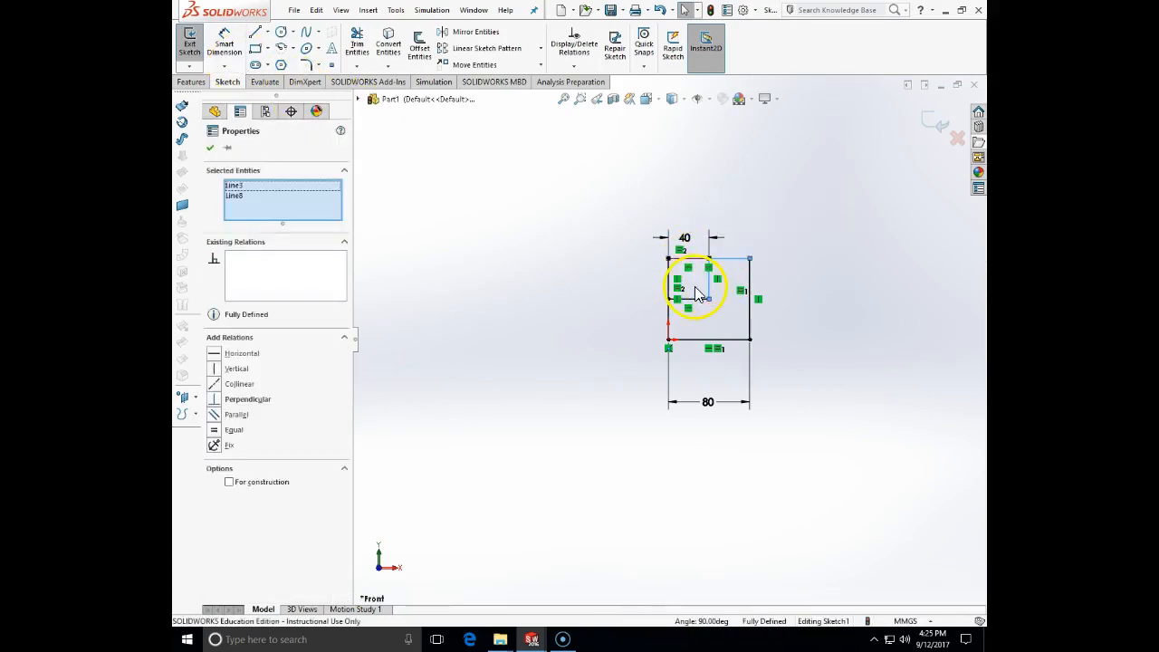
key(Escape)
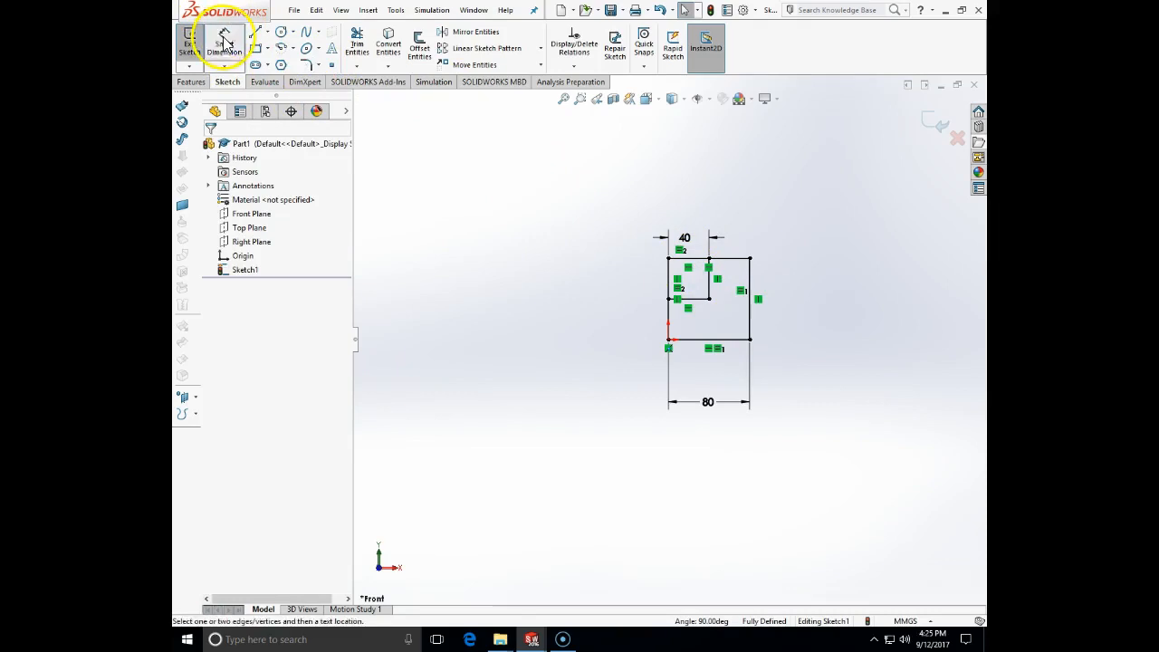
- Try to dimension the vertical distance between the outer top edge and the inner square's lower edge
click(697, 259)
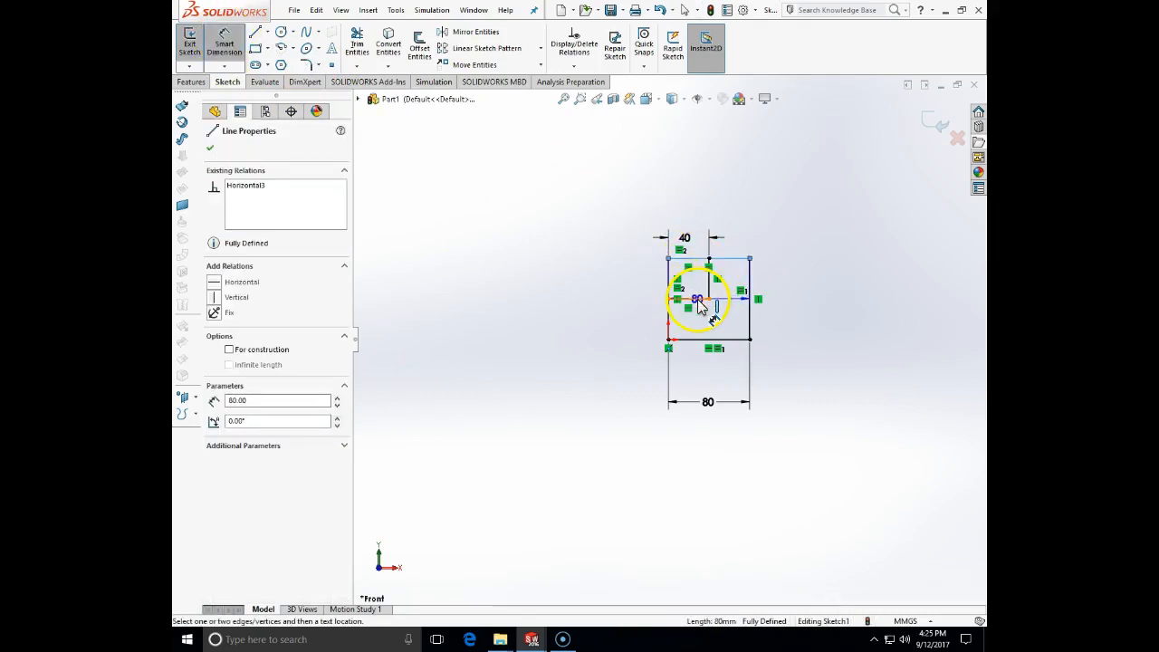
click(697, 299)
click(629, 297)
click(452, 299)
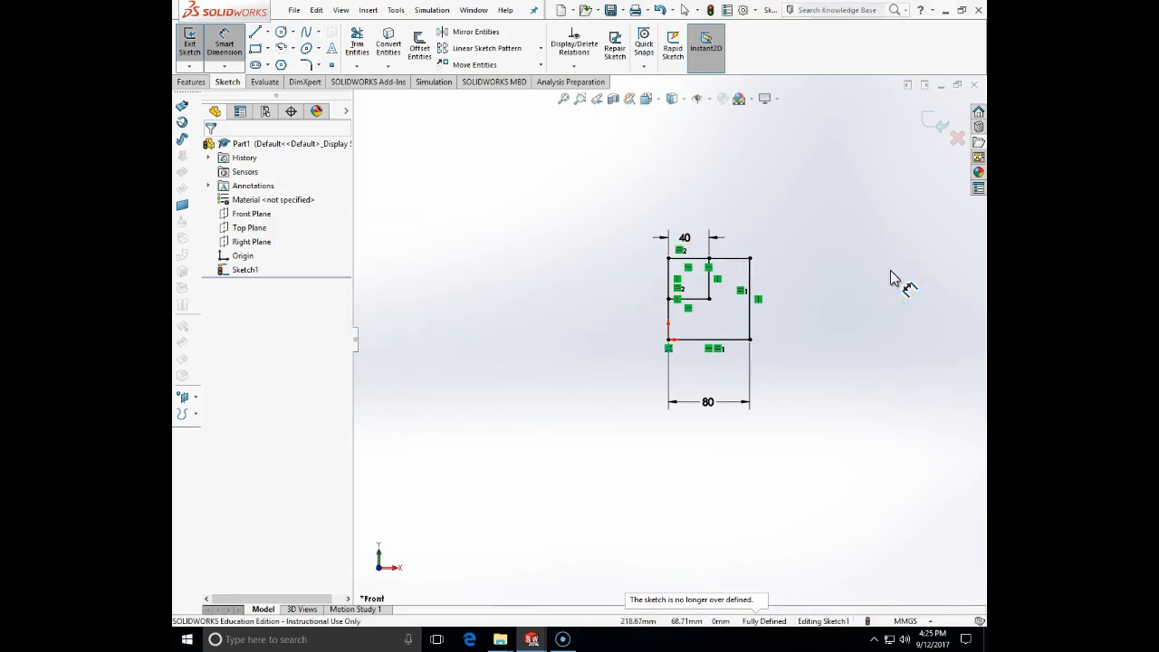
- Exit the sketch and extrude its L-shaped region as a blind boss 80 mm deep
click(928, 124)
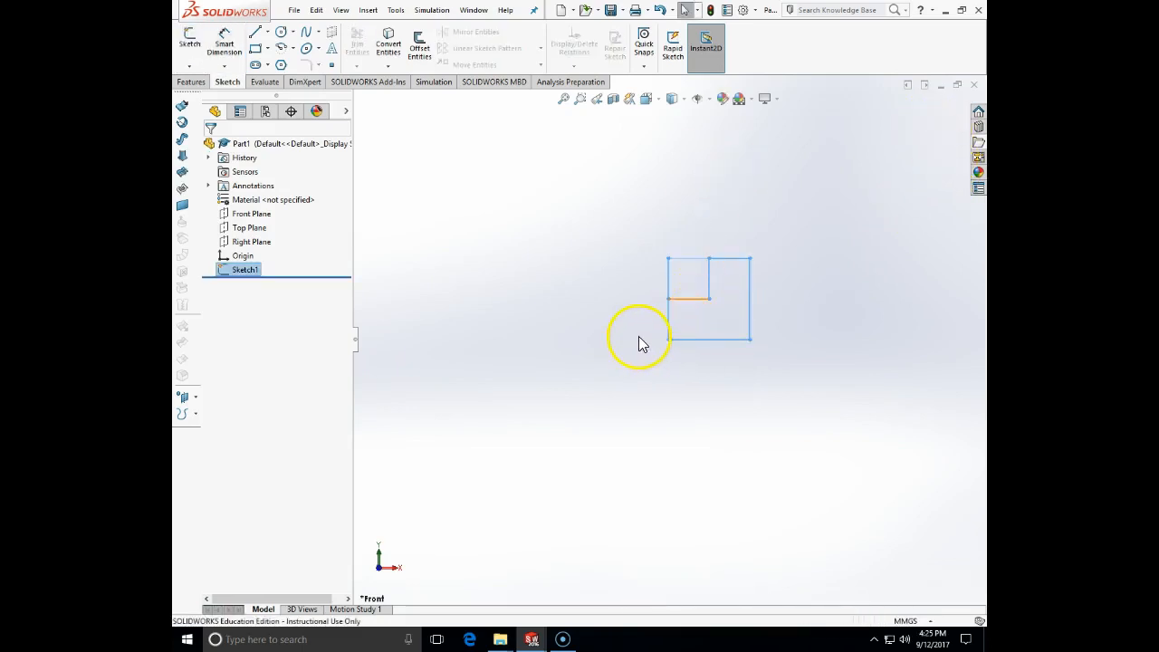
click(191, 82)
click(195, 45)
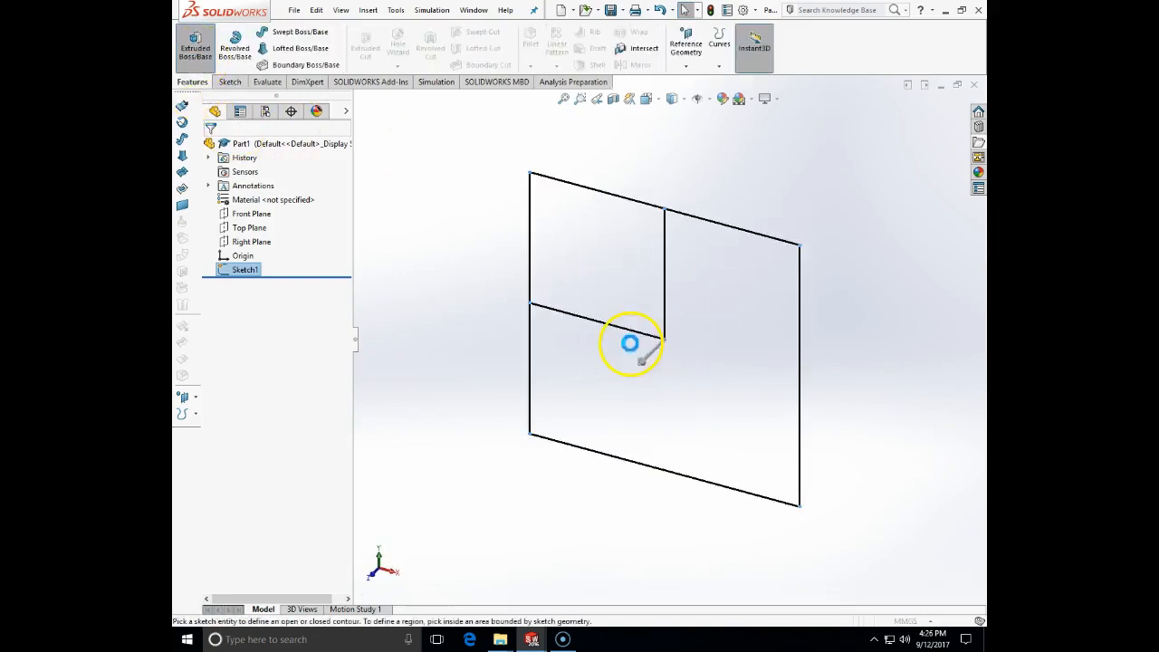
click(527, 261)
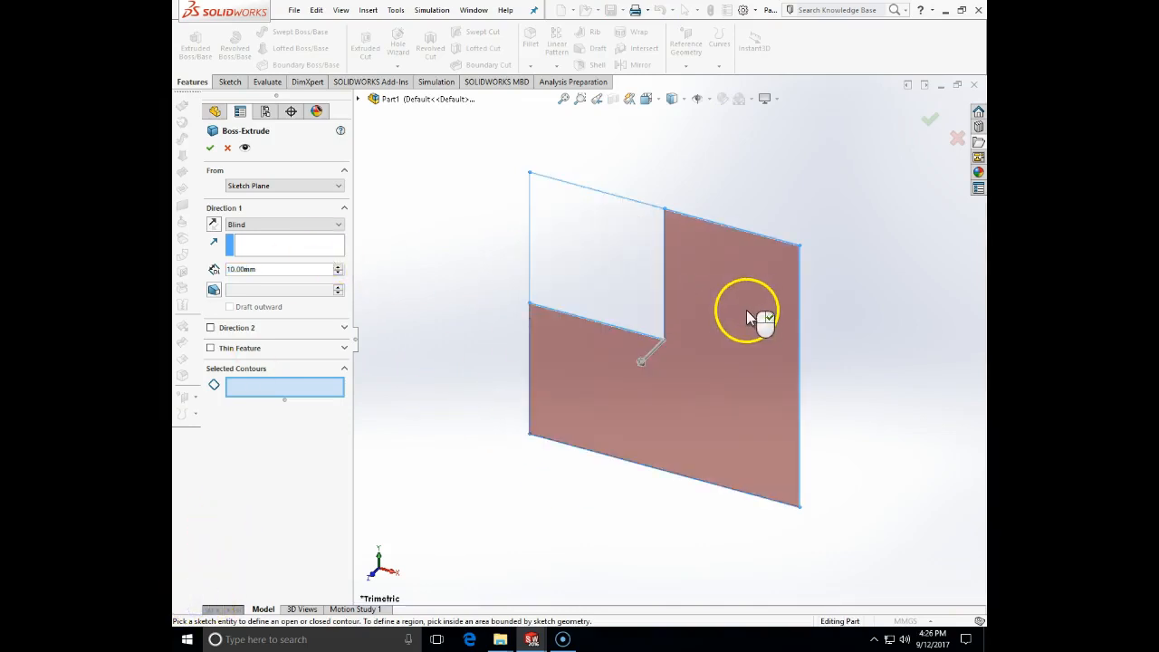
click(745, 311)
click(278, 269)
text(80)
key(Return)
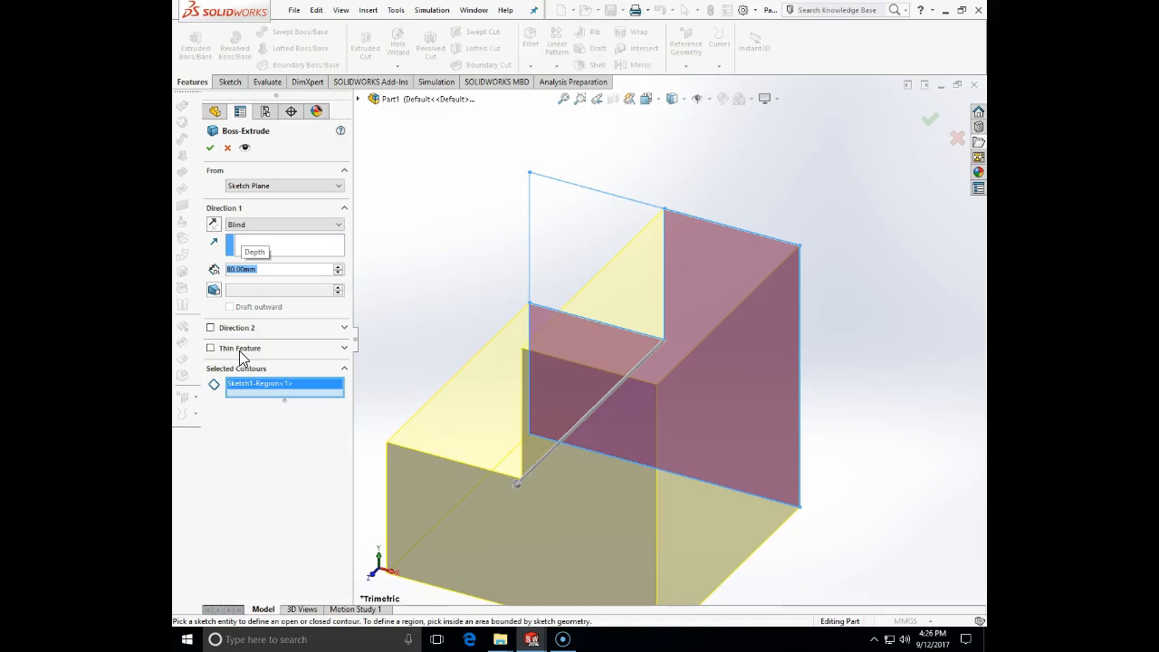
click(926, 125)
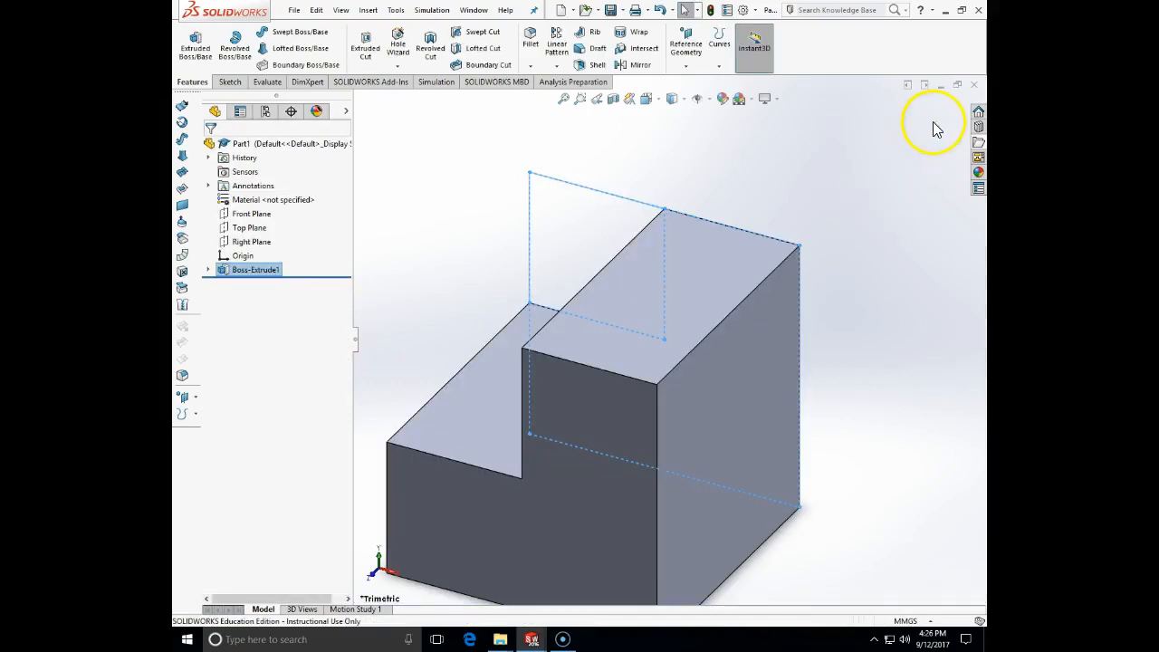
- Save the part as BLOCK-TEST in the ENGT131 folder under Documents
click(893, 268)
key(f)
middle_drag(852, 275, 551, 225)
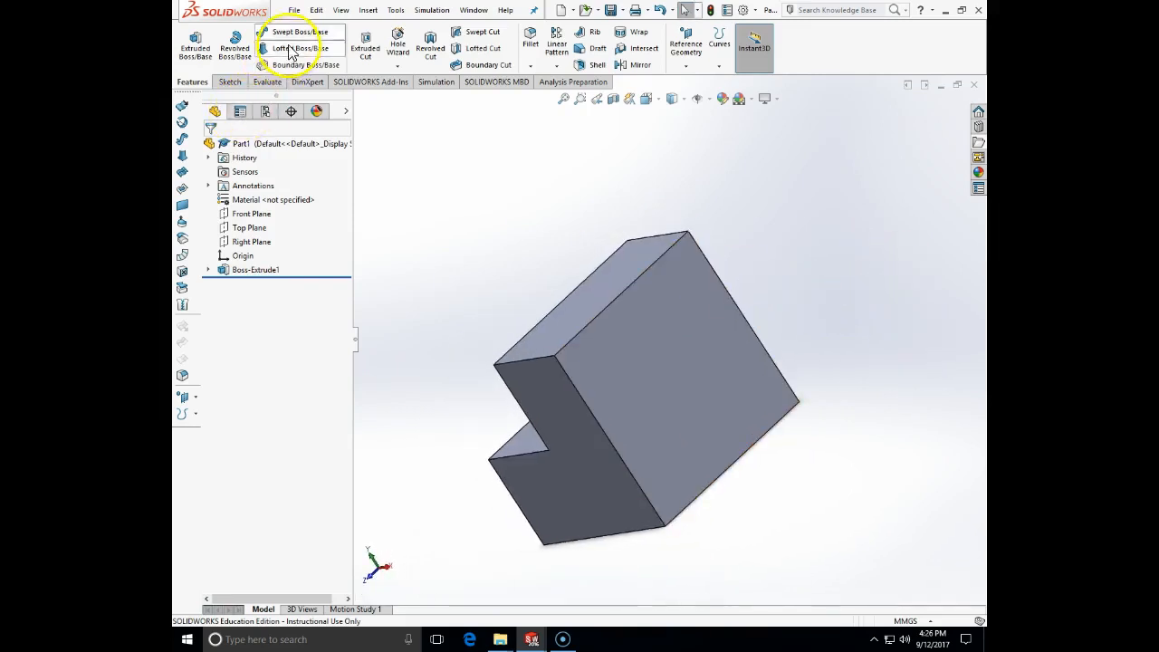
click(294, 10)
click(328, 148)
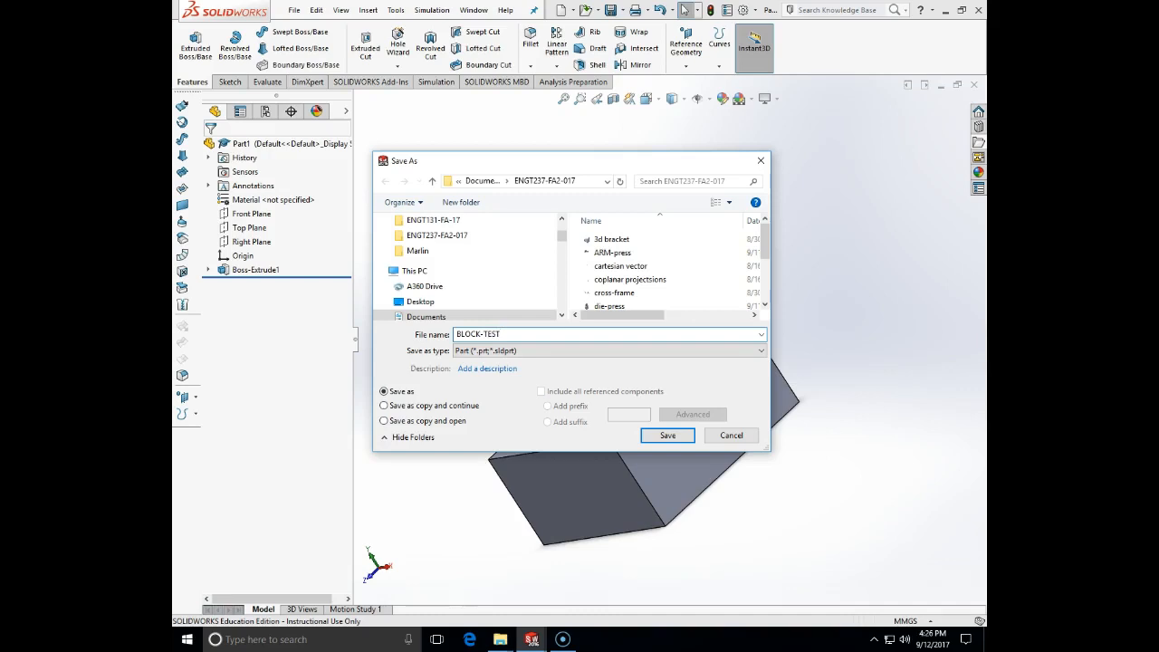
click(487, 181)
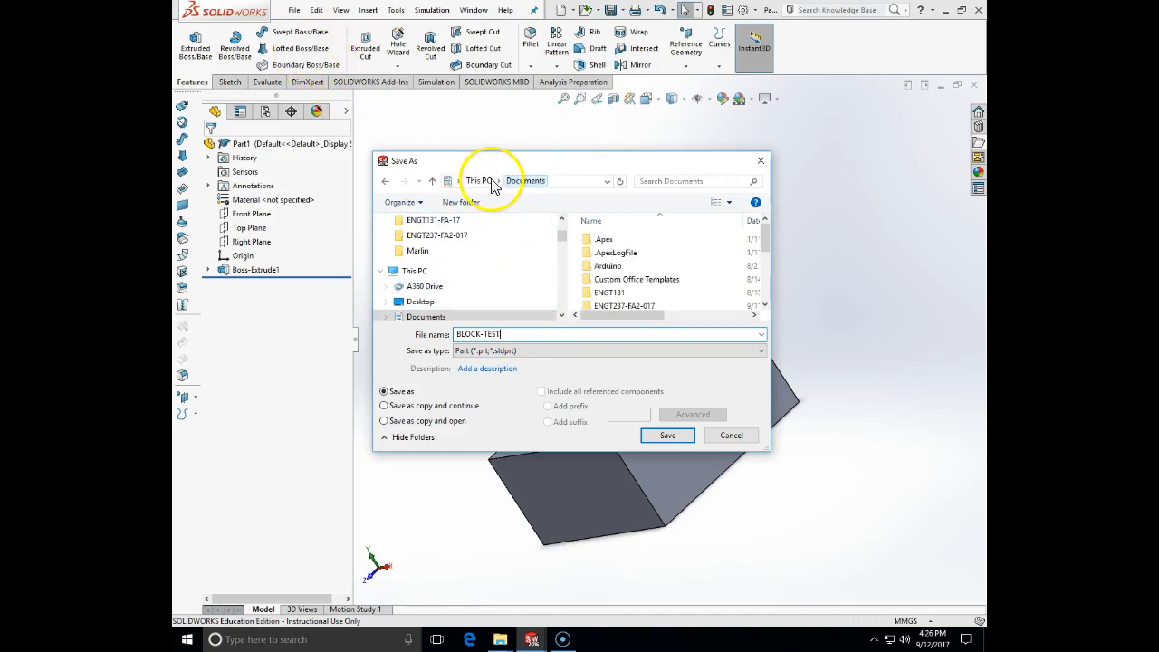
double_click(646, 308)
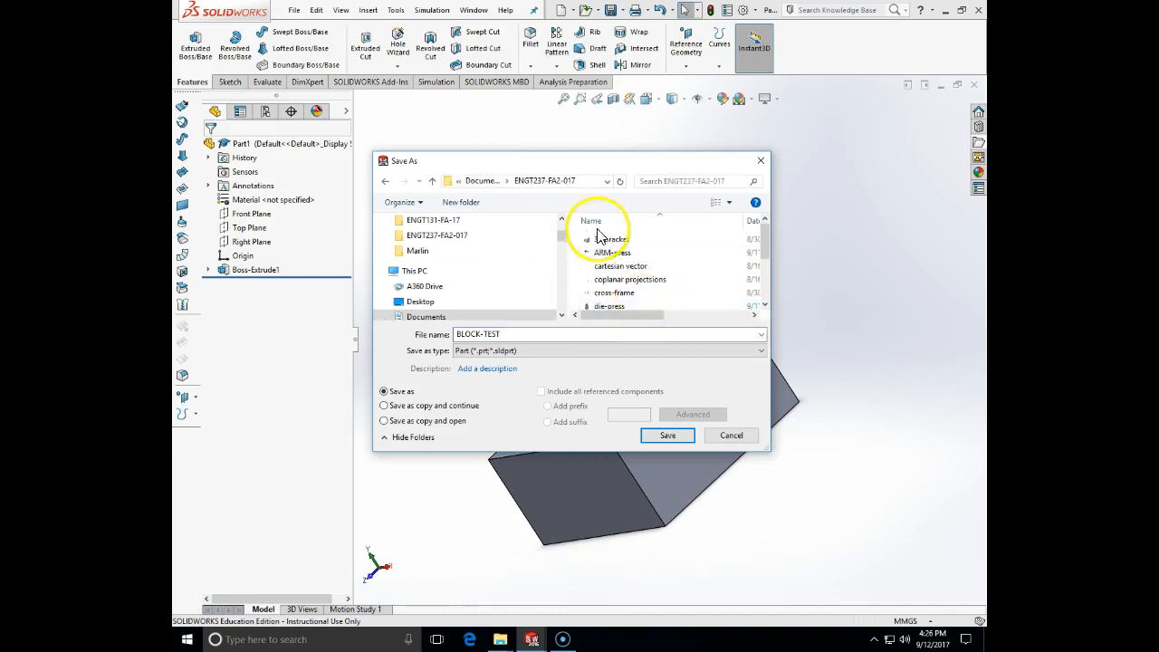
click(385, 181)
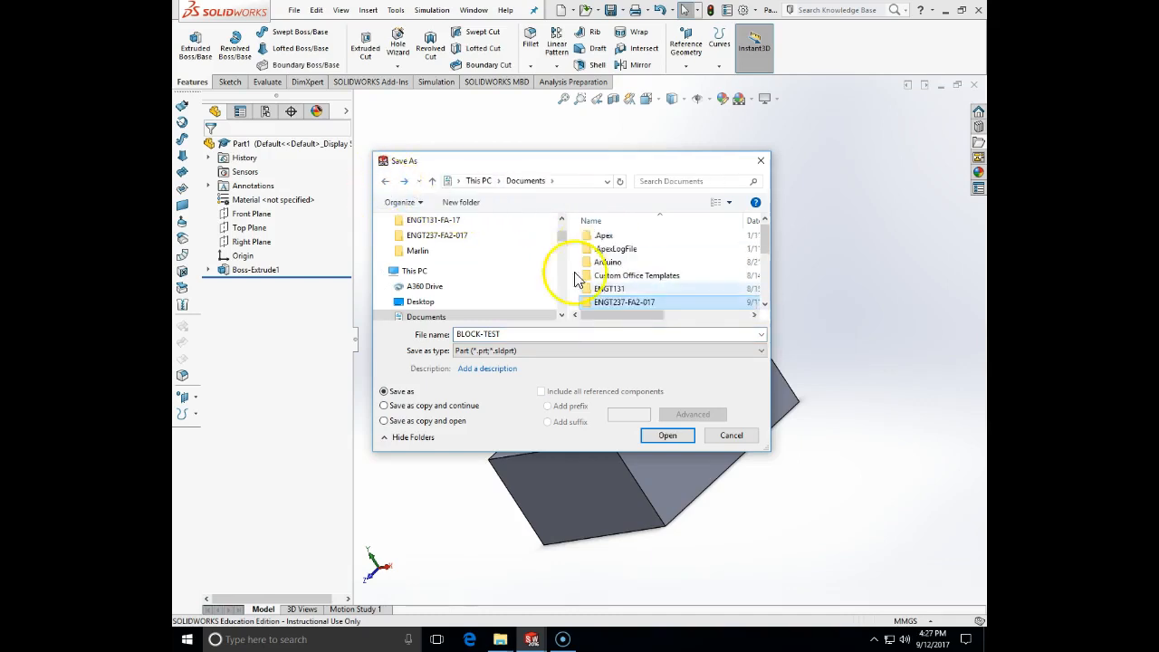
double_click(622, 290)
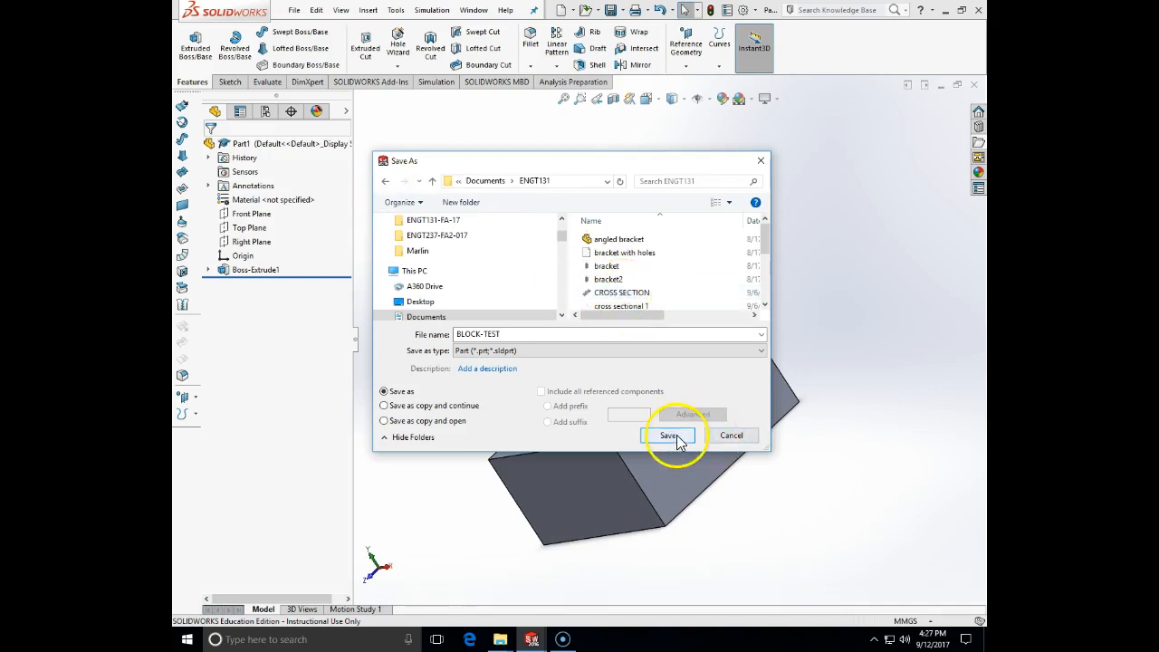
click(674, 434)
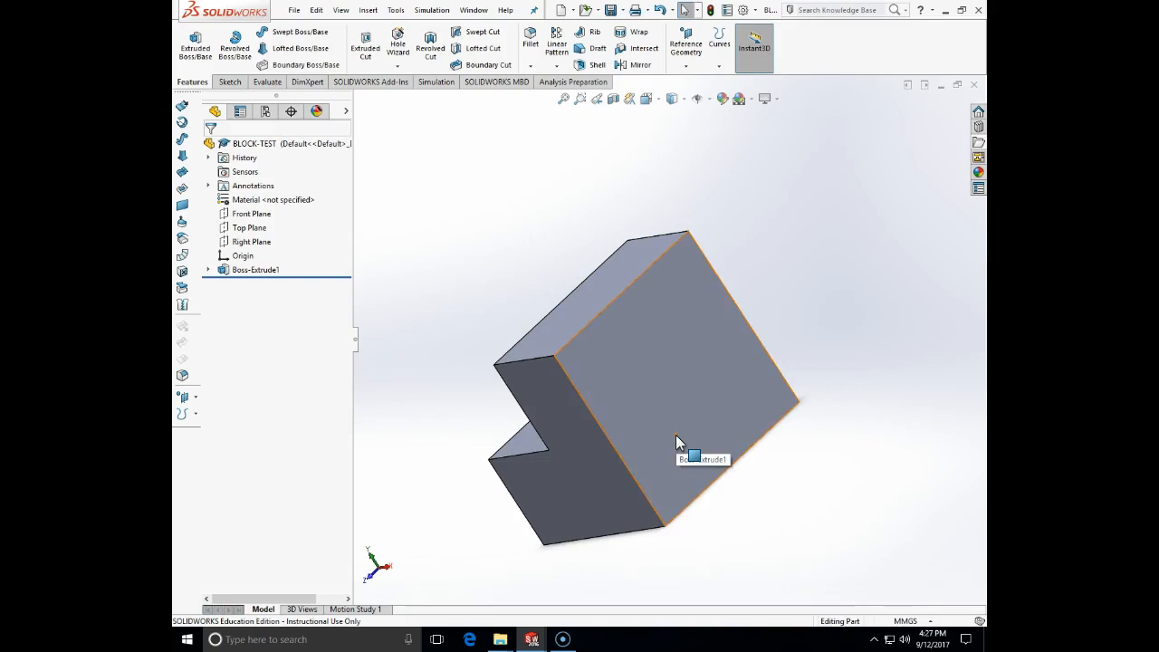
- Create a new assembly from the saved BLOCK-TEST part
middle_drag(510, 186, 429, 177)
click(295, 11)
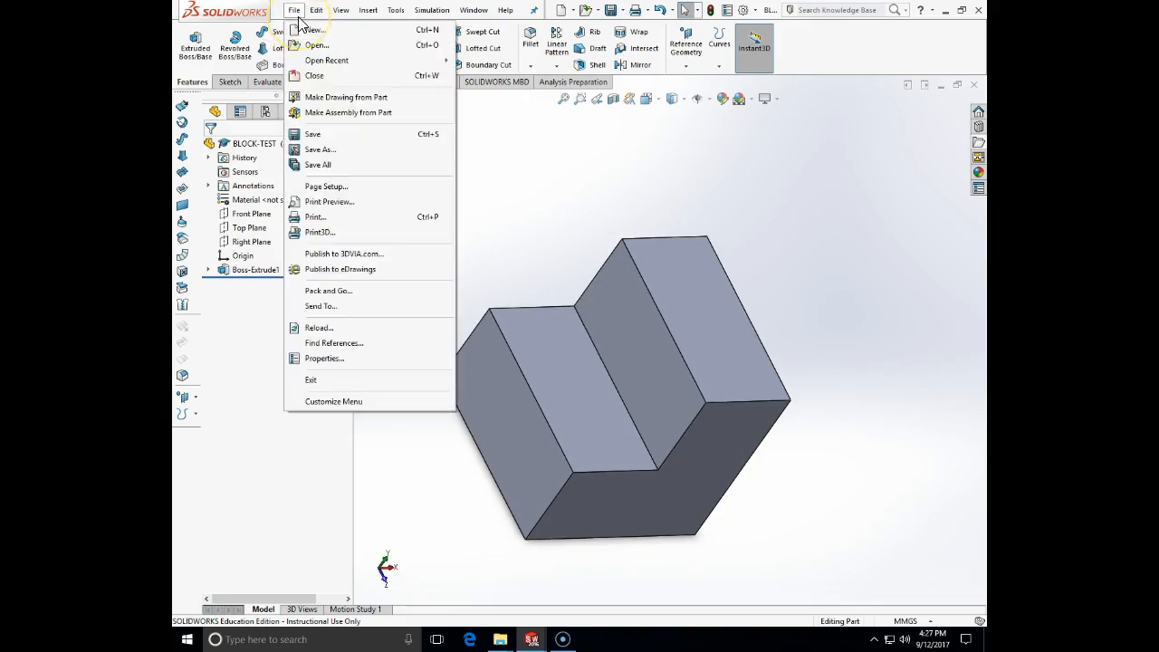
click(371, 116)
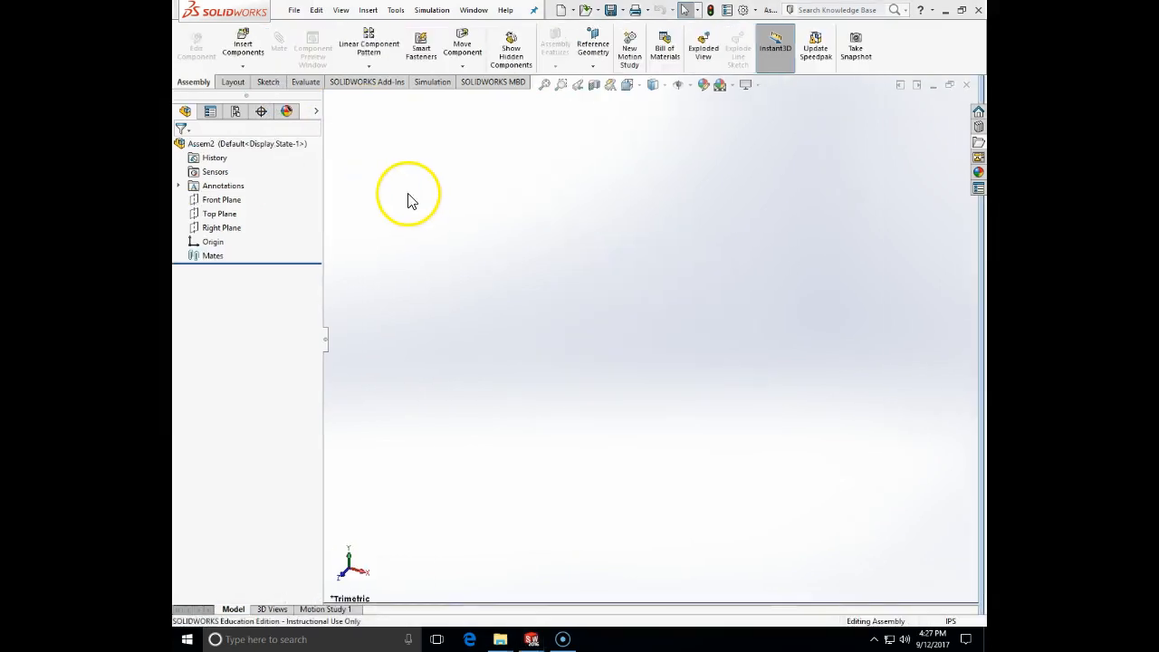
- Place the open BLOCK-TEST part as the first component of the assembly
click(219, 313)
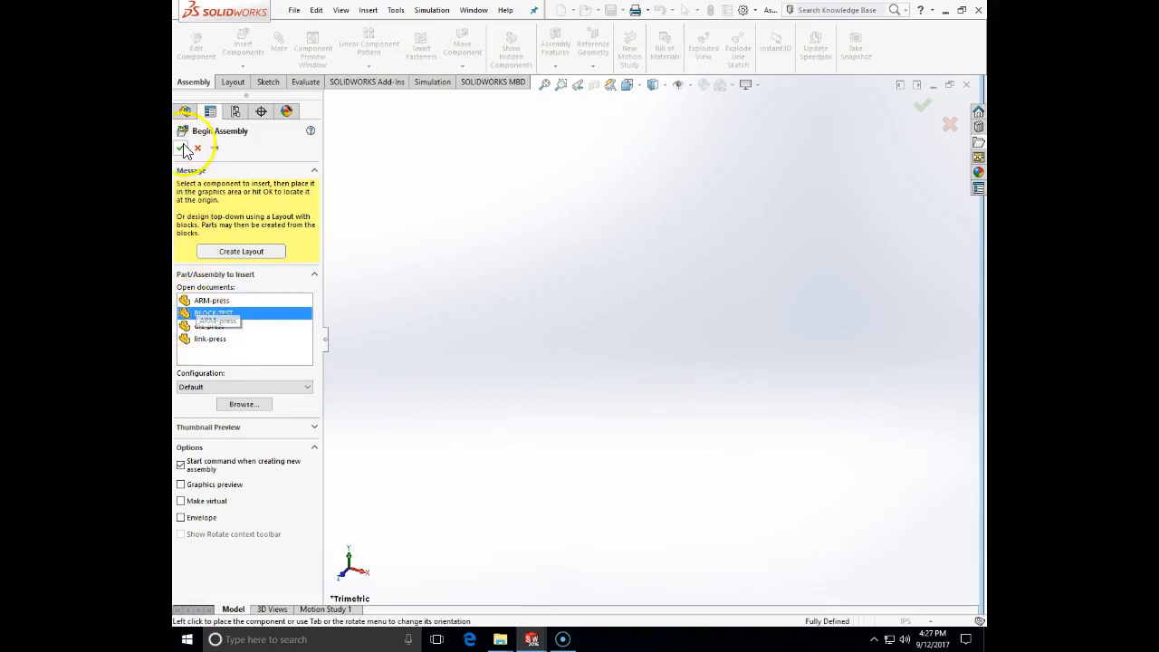
click(537, 301)
middle_drag(552, 315, 605, 288)
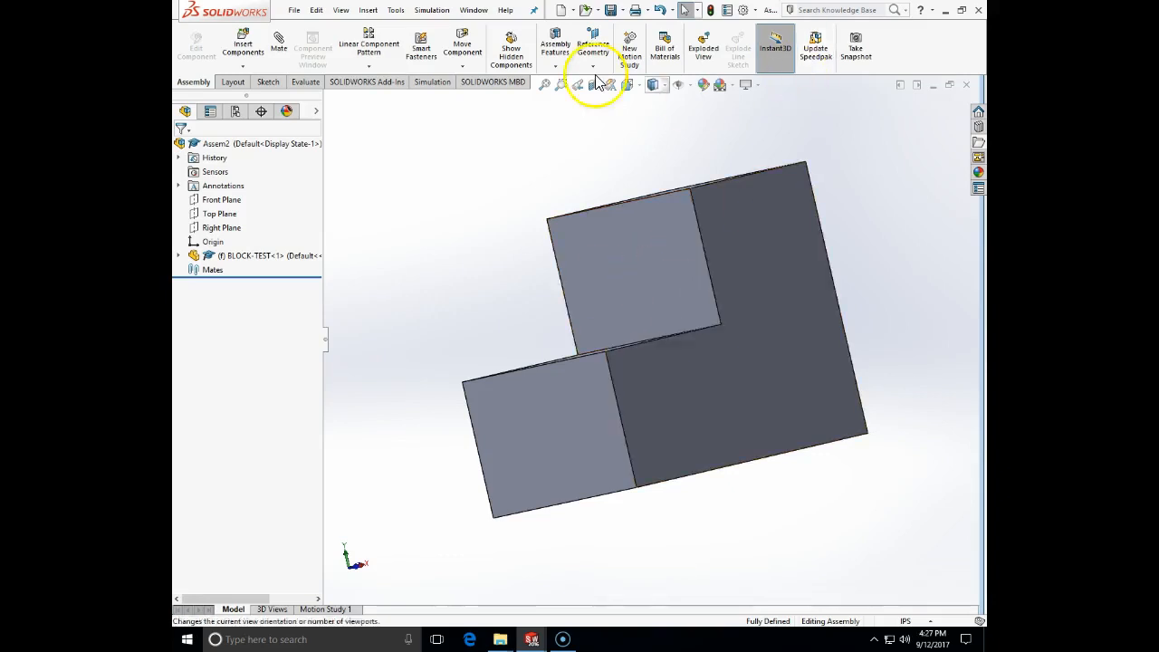
middle_drag(523, 228, 593, 313)
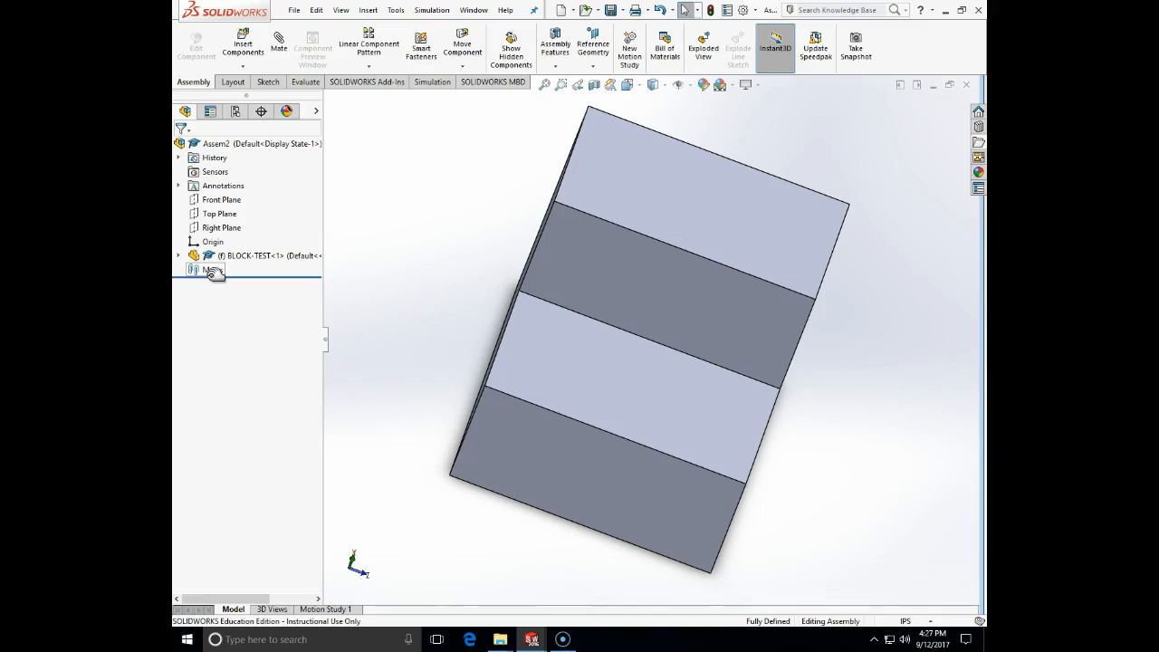
middle_drag(402, 233, 358, 299)
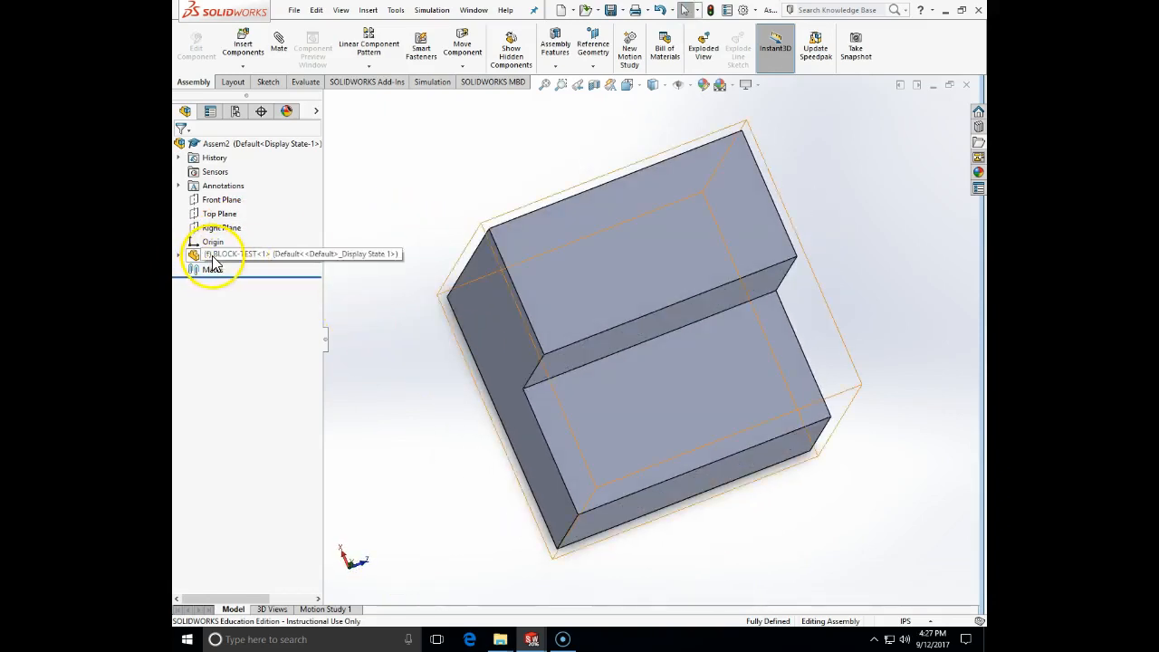
- Try to move the fixed block by its upper step face
click(597, 317)
drag(597, 311, 580, 317)
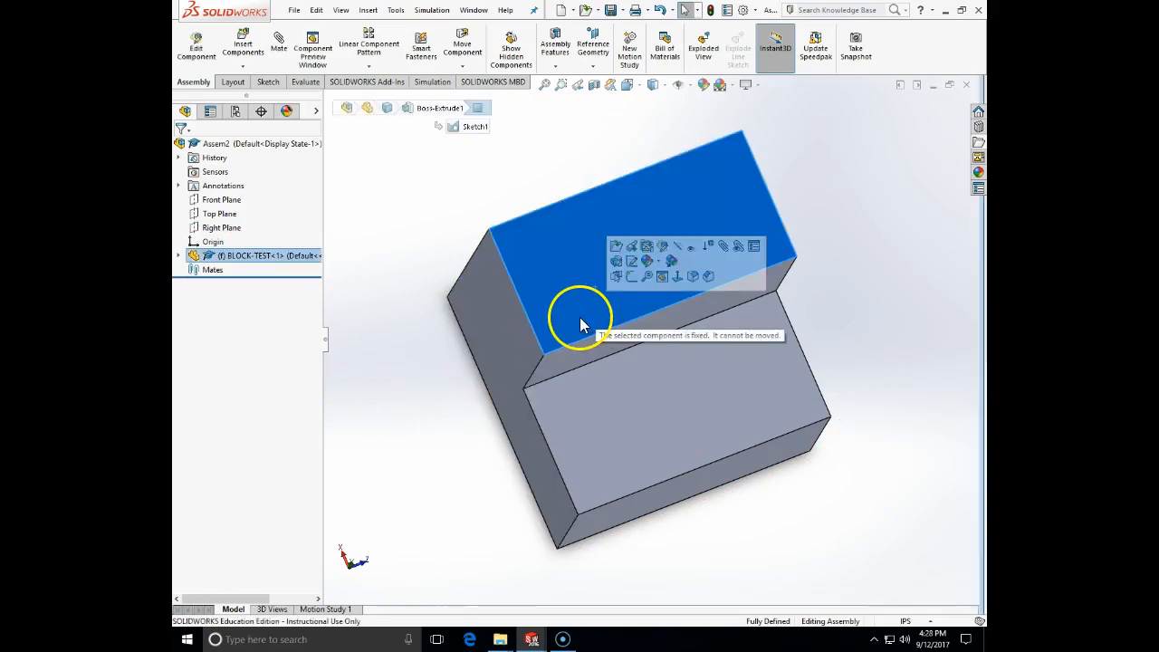
click(411, 404)
- Float the BLOCK-TEST component and move it freely around the graphics area
right_click(271, 261)
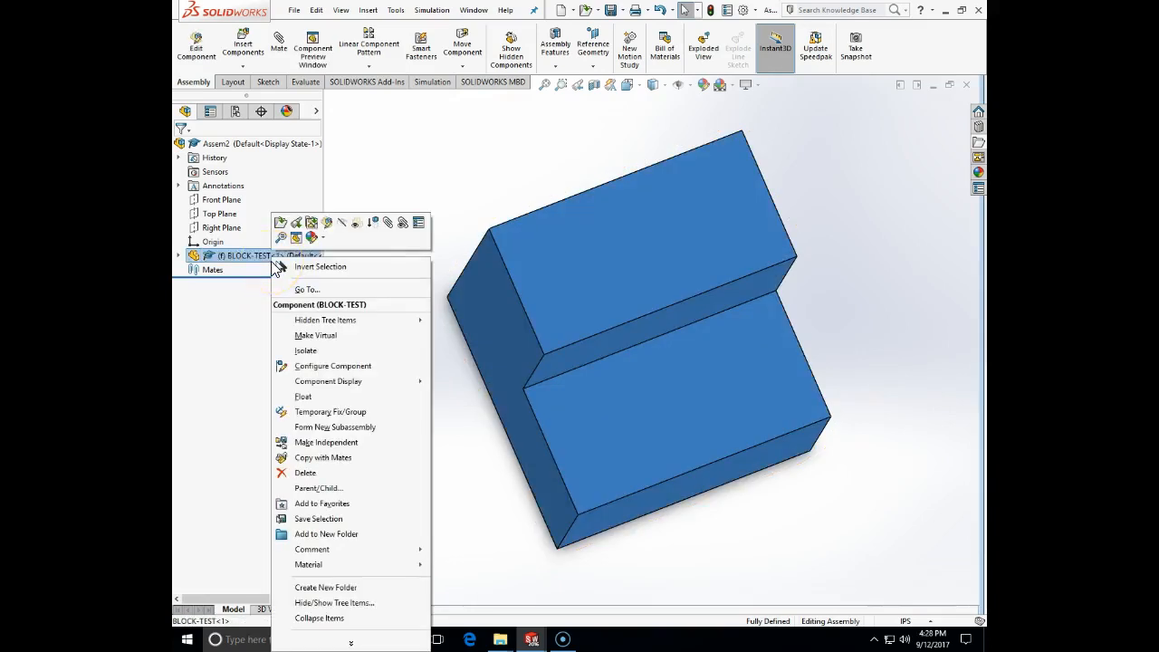
click(465, 384)
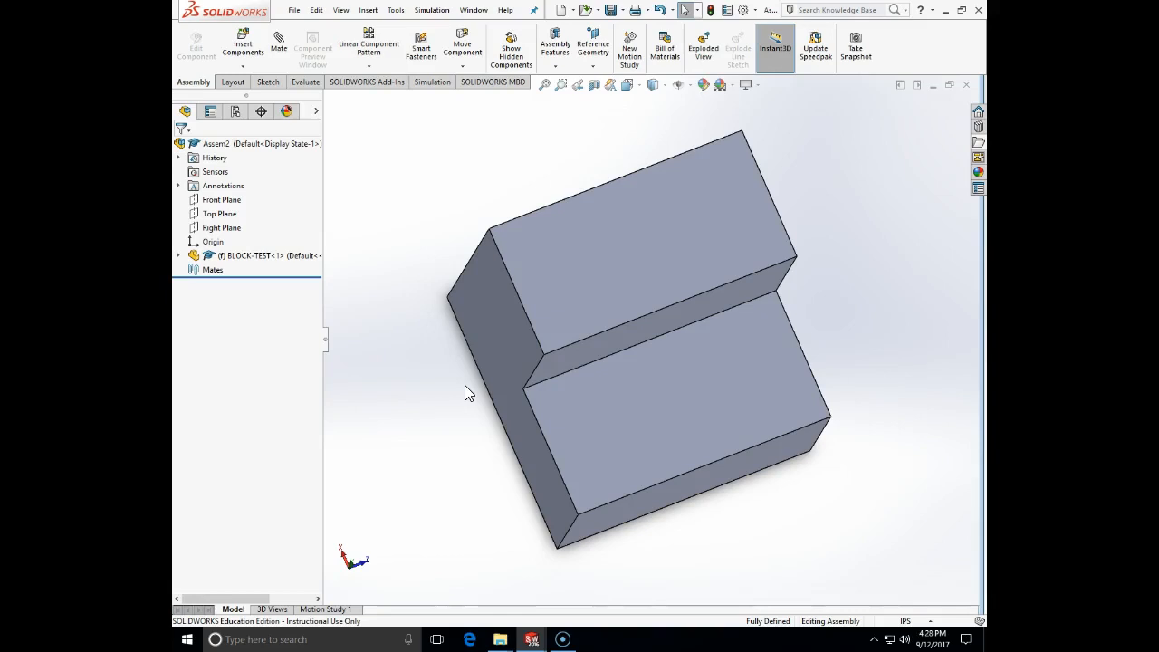
middle_drag(464, 392, 477, 429)
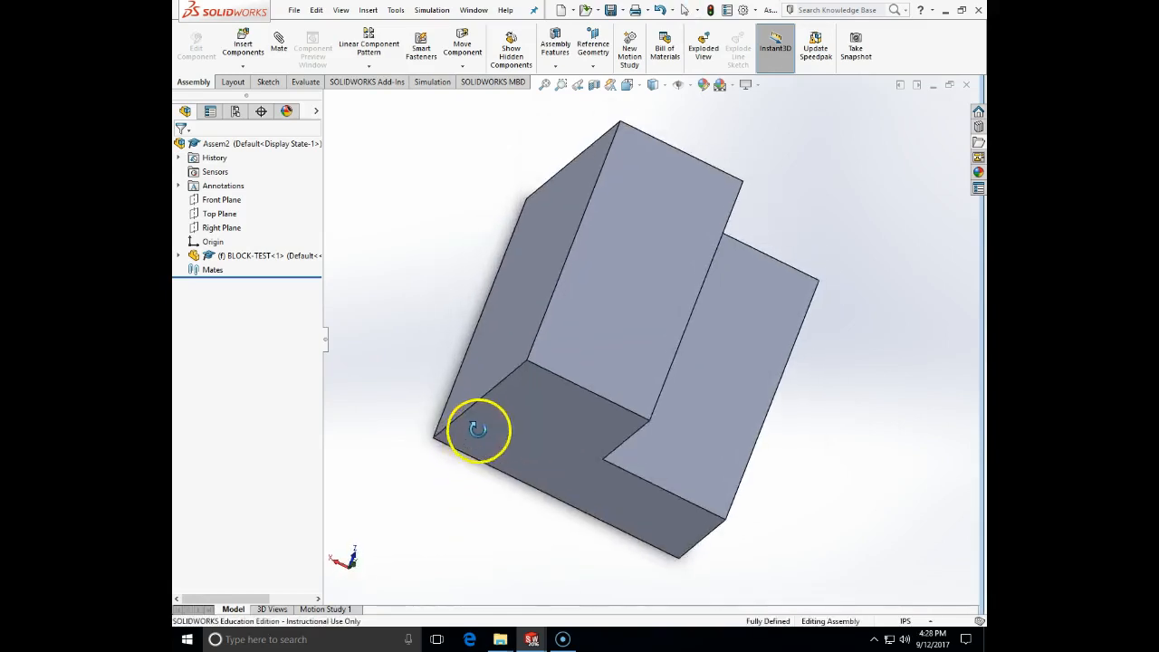
right_click(262, 258)
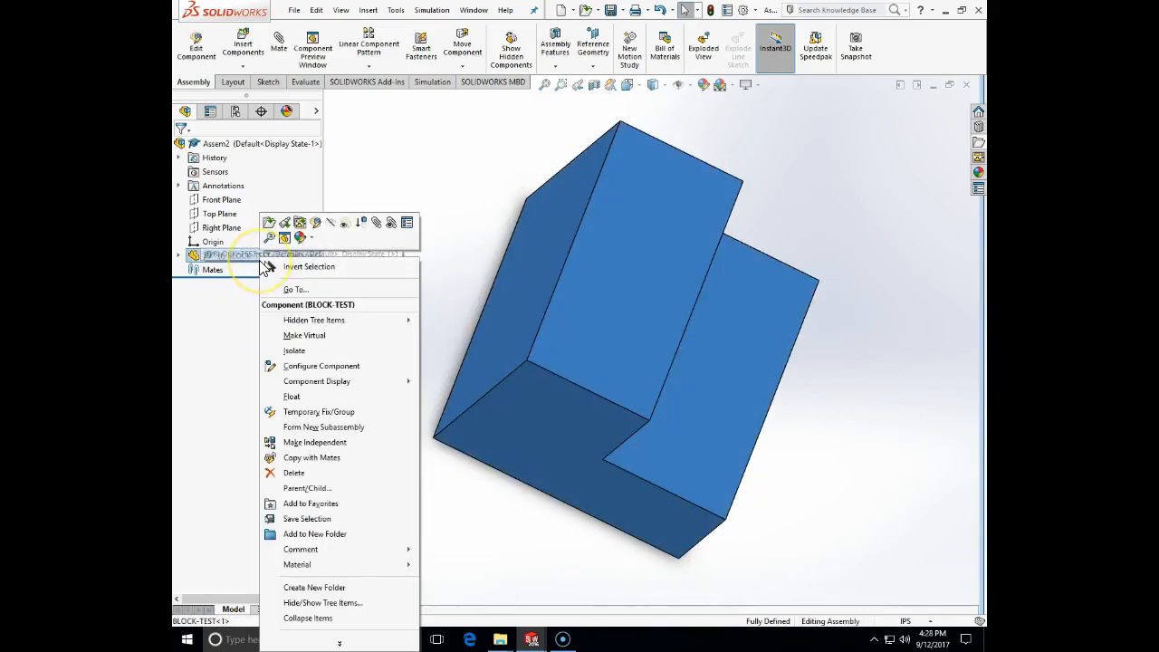
click(306, 402)
drag(608, 378, 699, 377)
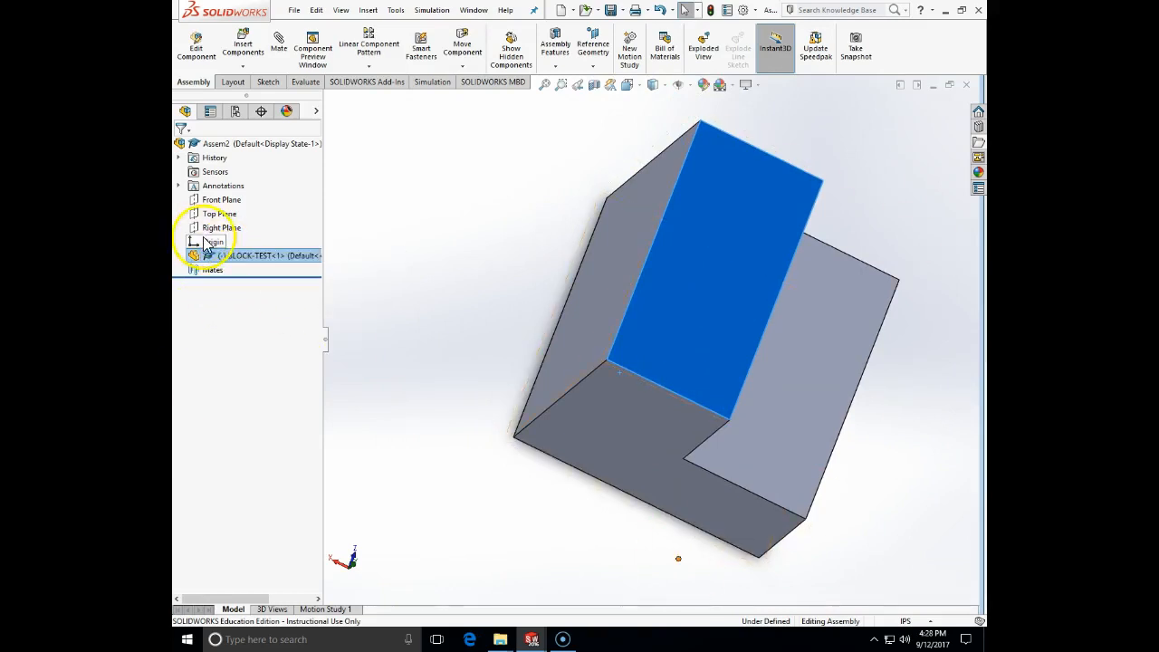
drag(729, 413, 605, 375)
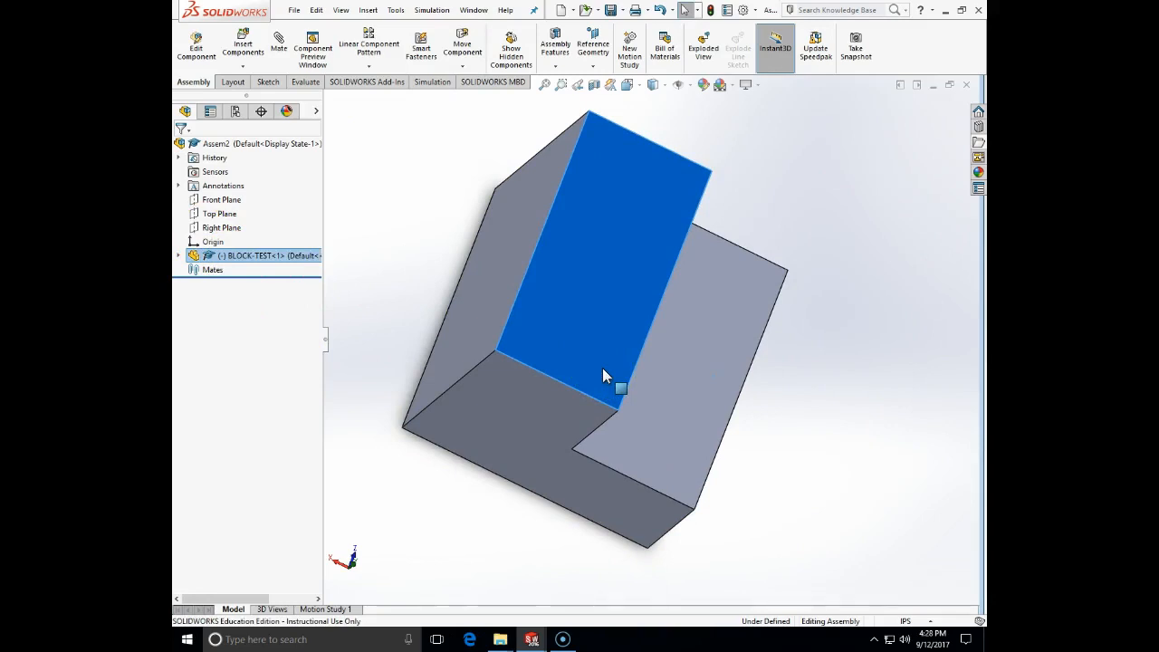
- Try Move Component's Collision Detection and Physical Dynamics options on the block, leave Collision Detection chosen, and close the command
middle_drag(611, 328, 634, 220)
click(434, 190)
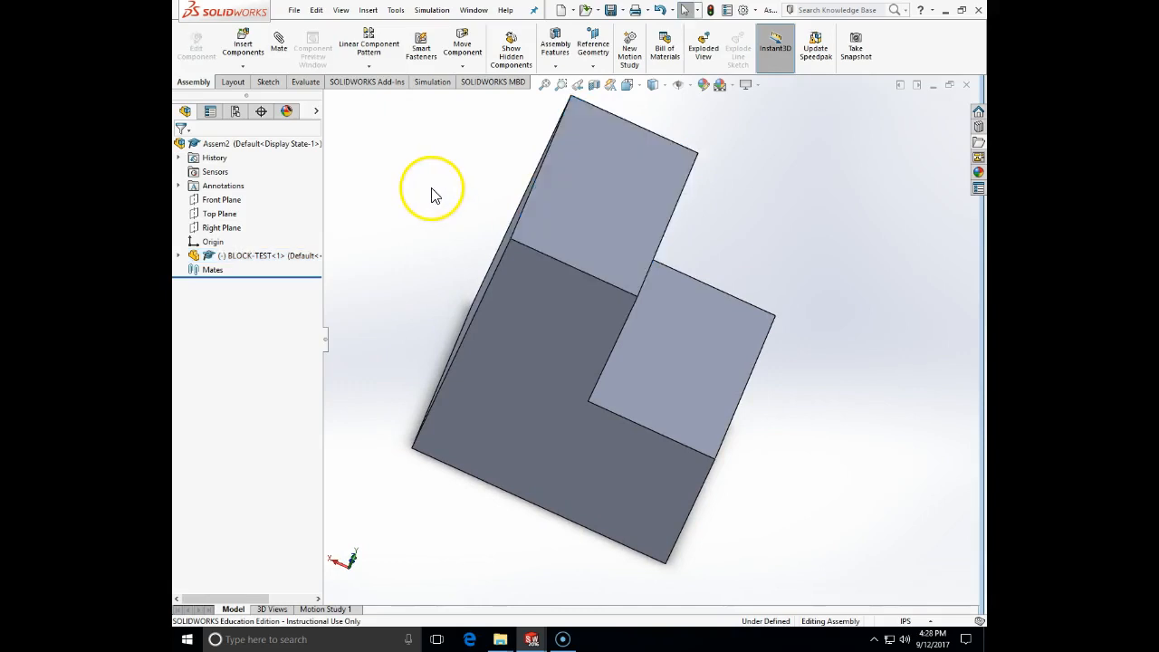
click(584, 217)
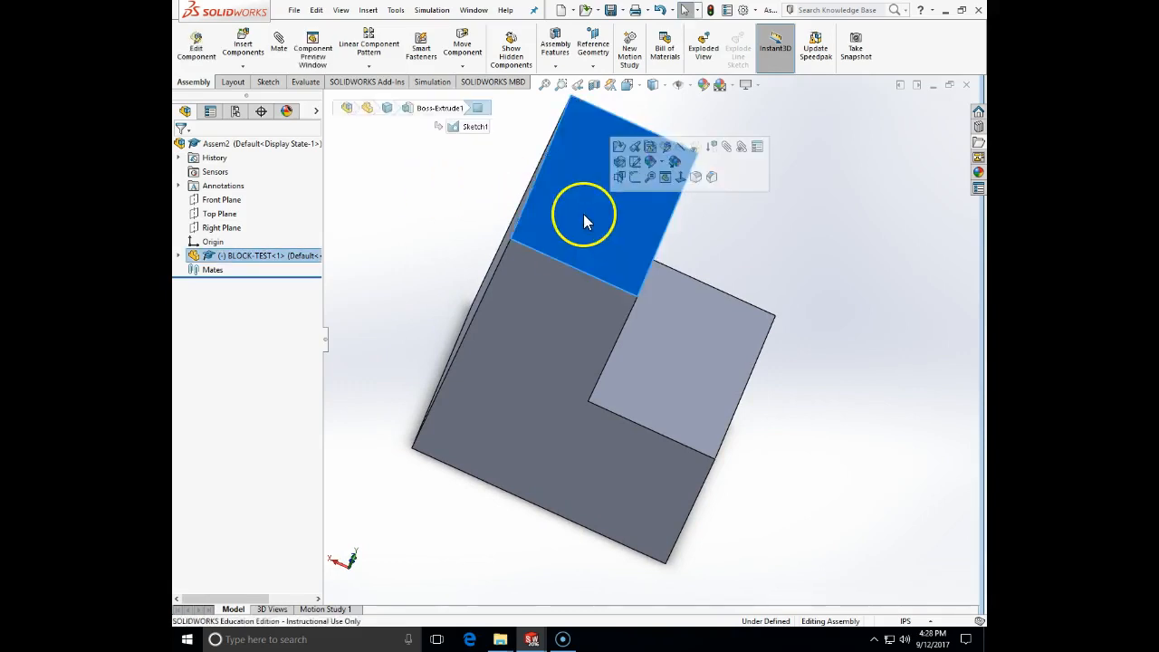
click(462, 66)
click(456, 78)
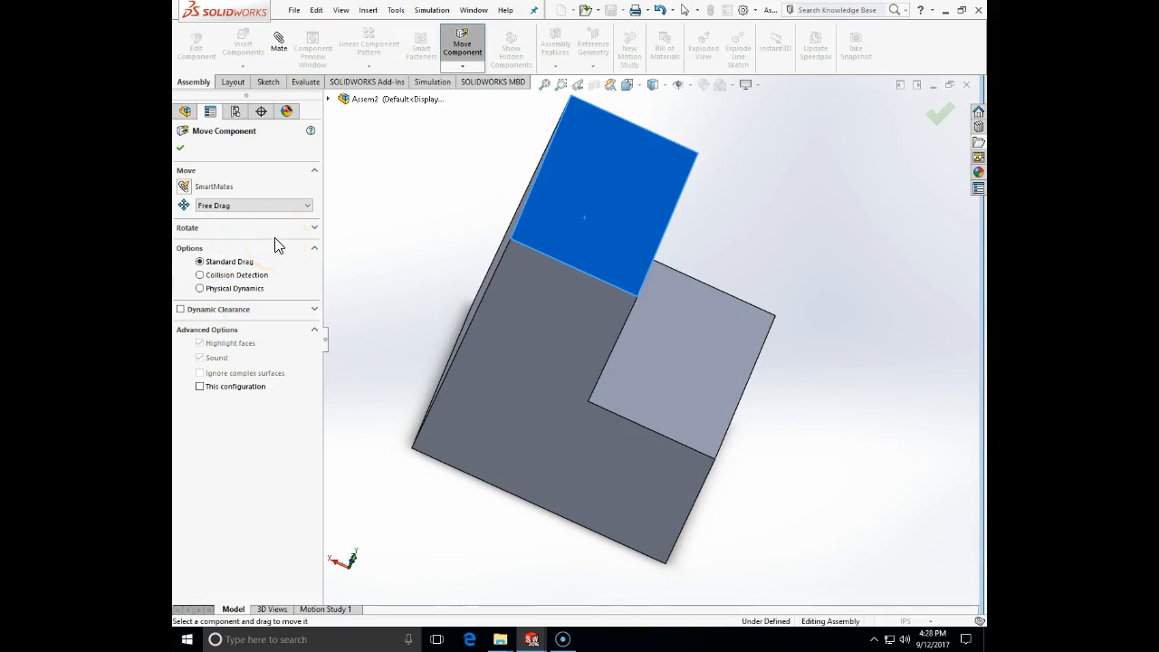
click(201, 274)
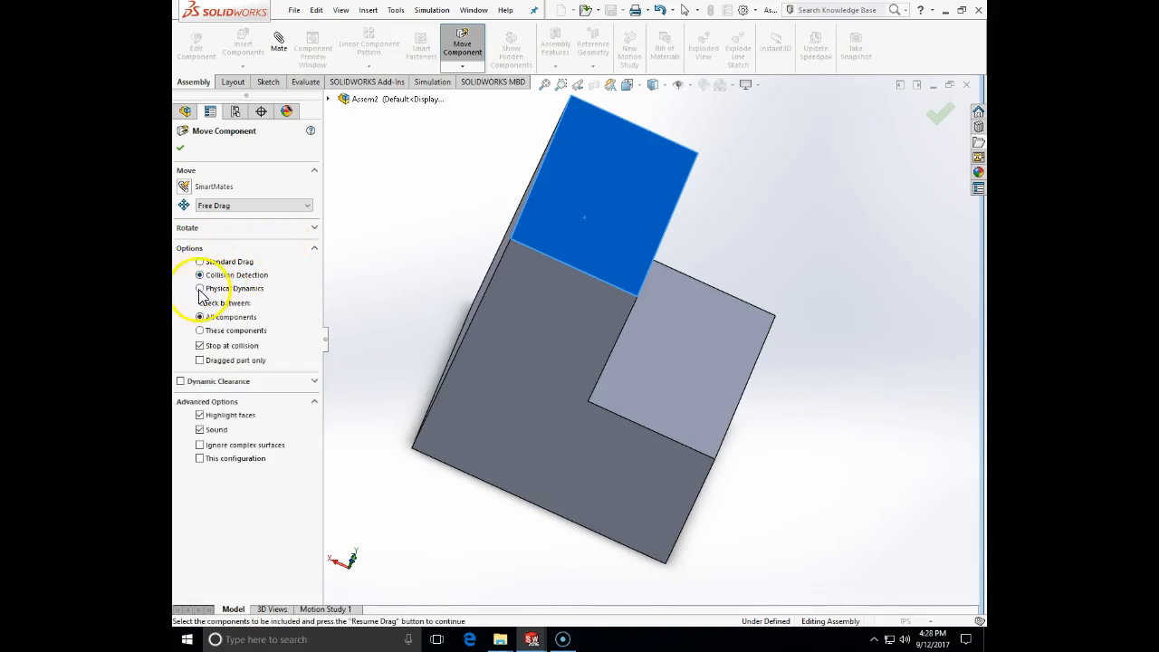
click(200, 288)
click(200, 277)
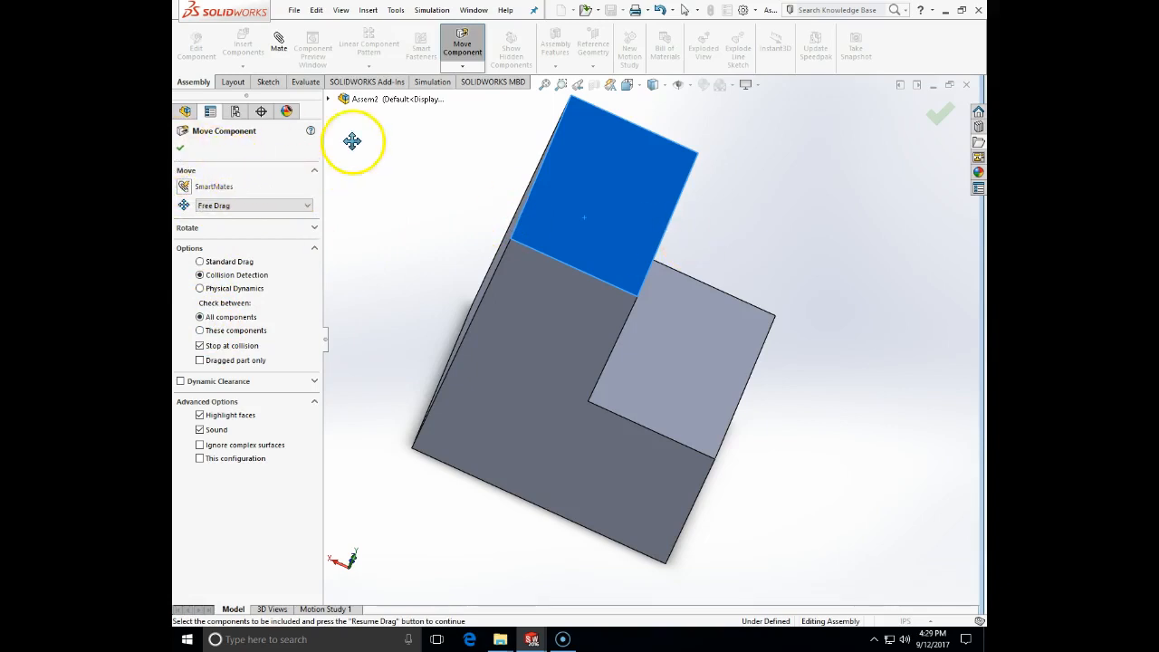
click(182, 150)
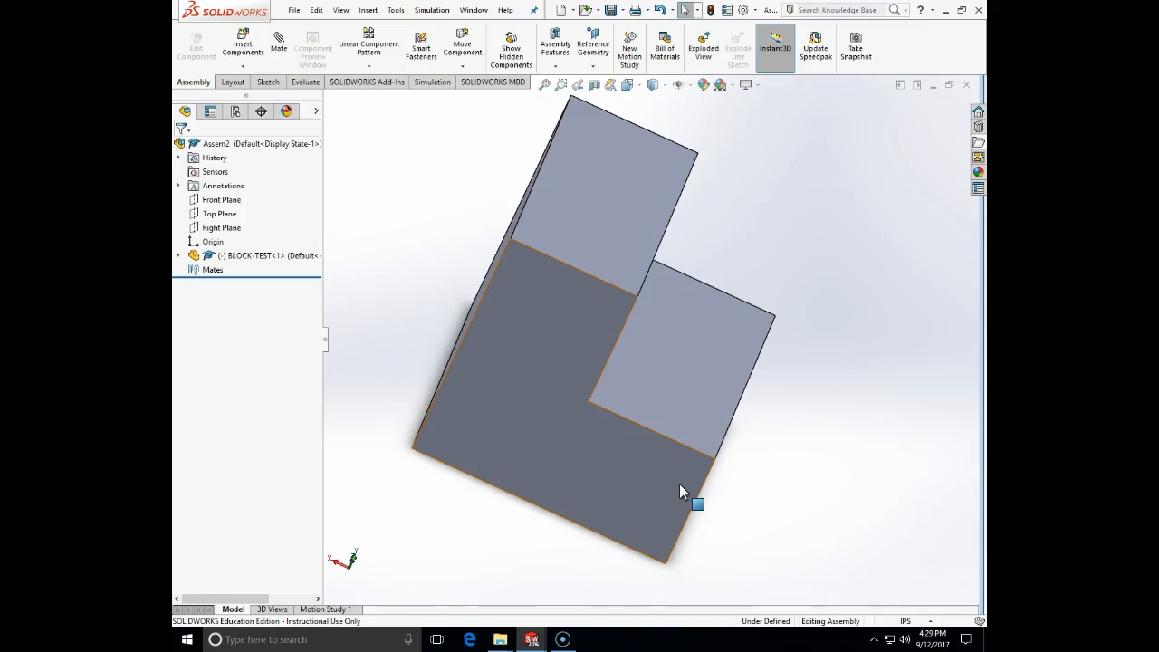
- Undo the block's moves, its floating and its insertion until the assembly is empty
key(ctrl+z)
key(ctrl+z)
key(ctrl+z)
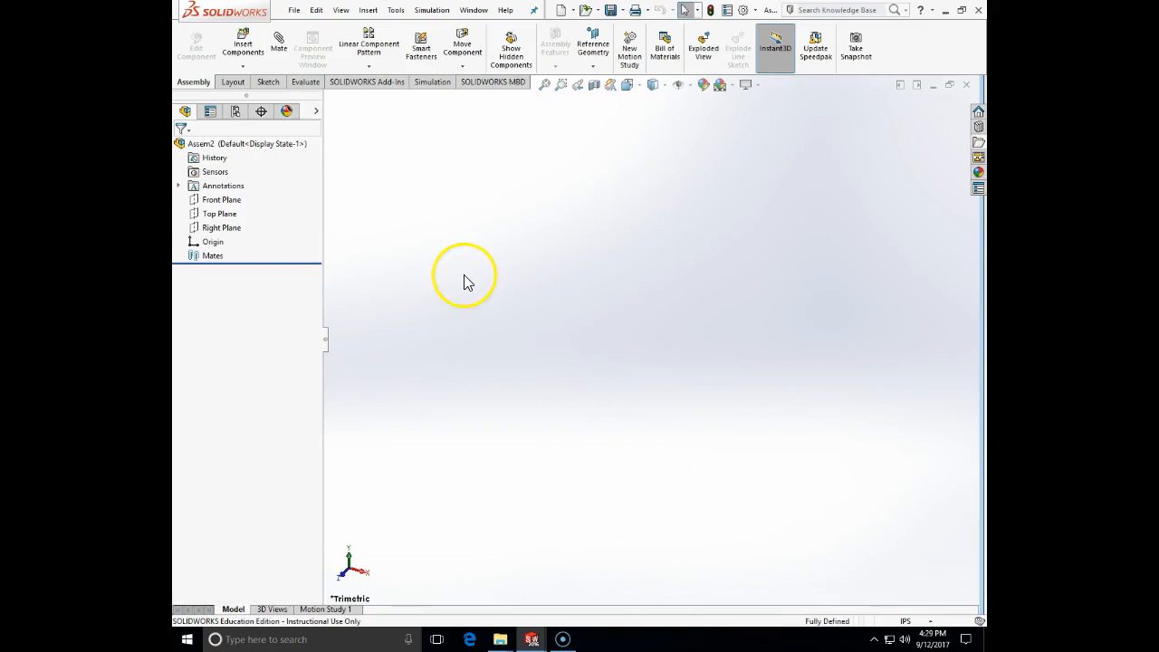
- Insert the BLOCK-TEST part at the assembly origin and set the document units to MMGS (millimeter, gram, second)
click(243, 50)
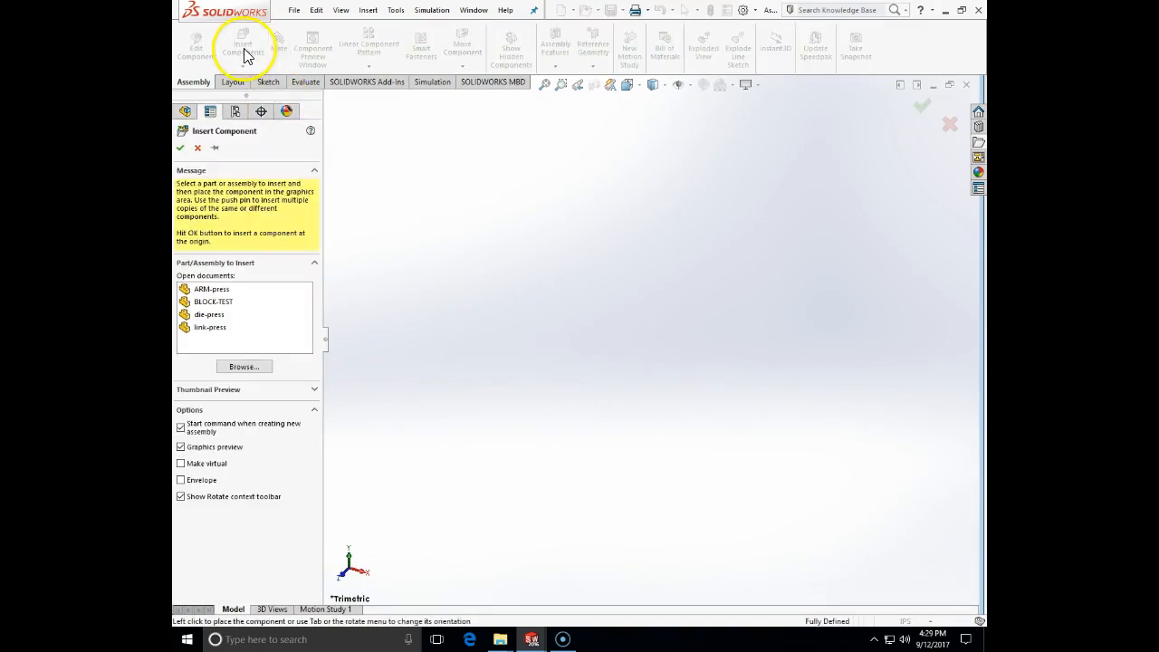
click(204, 304)
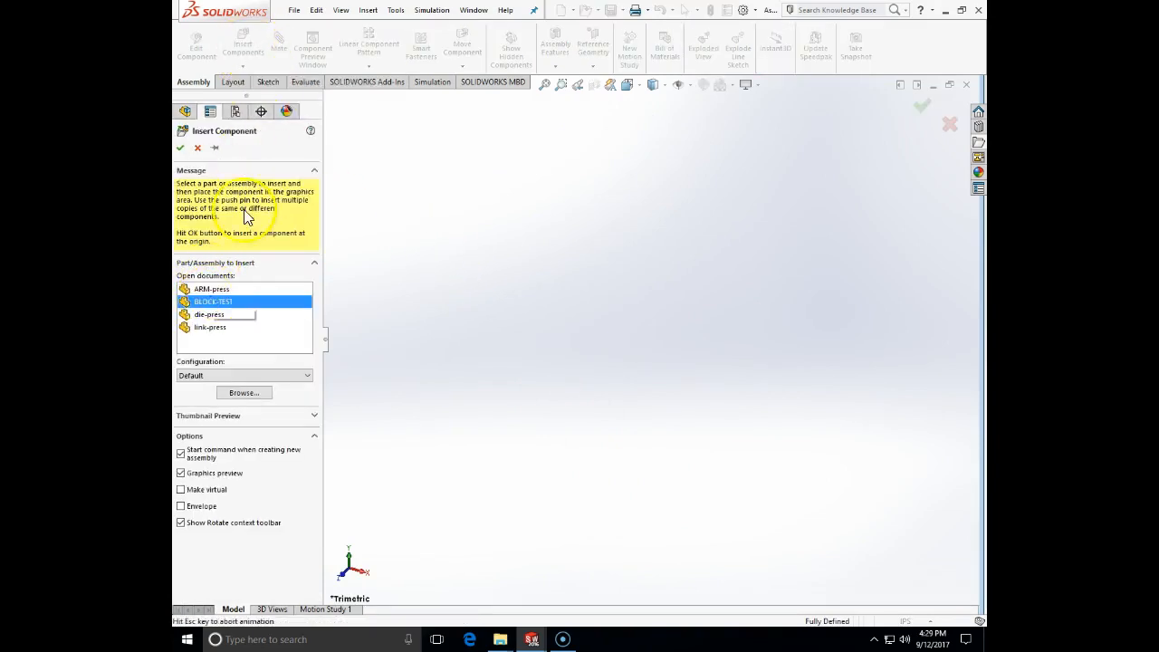
click(180, 148)
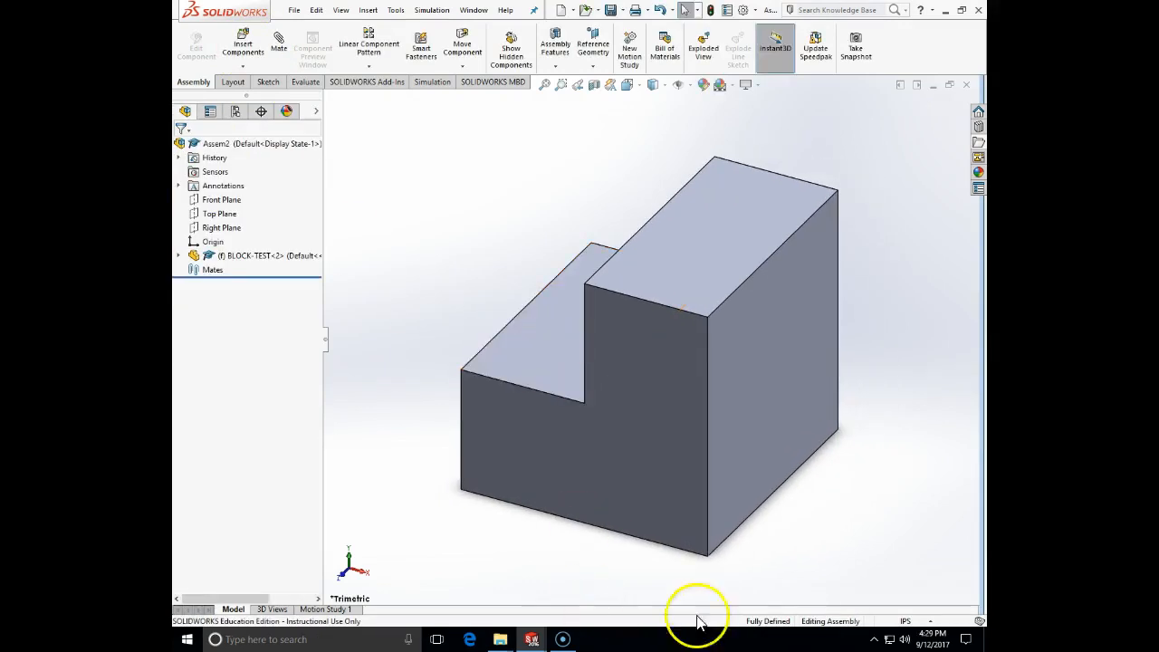
click(926, 622)
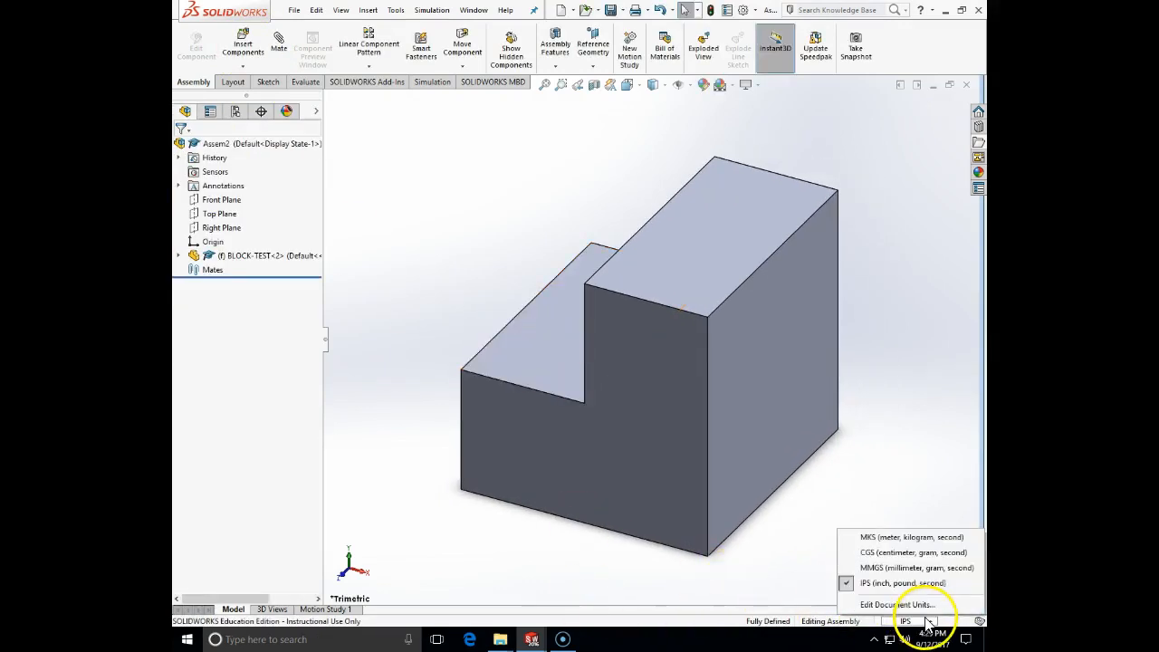
click(909, 568)
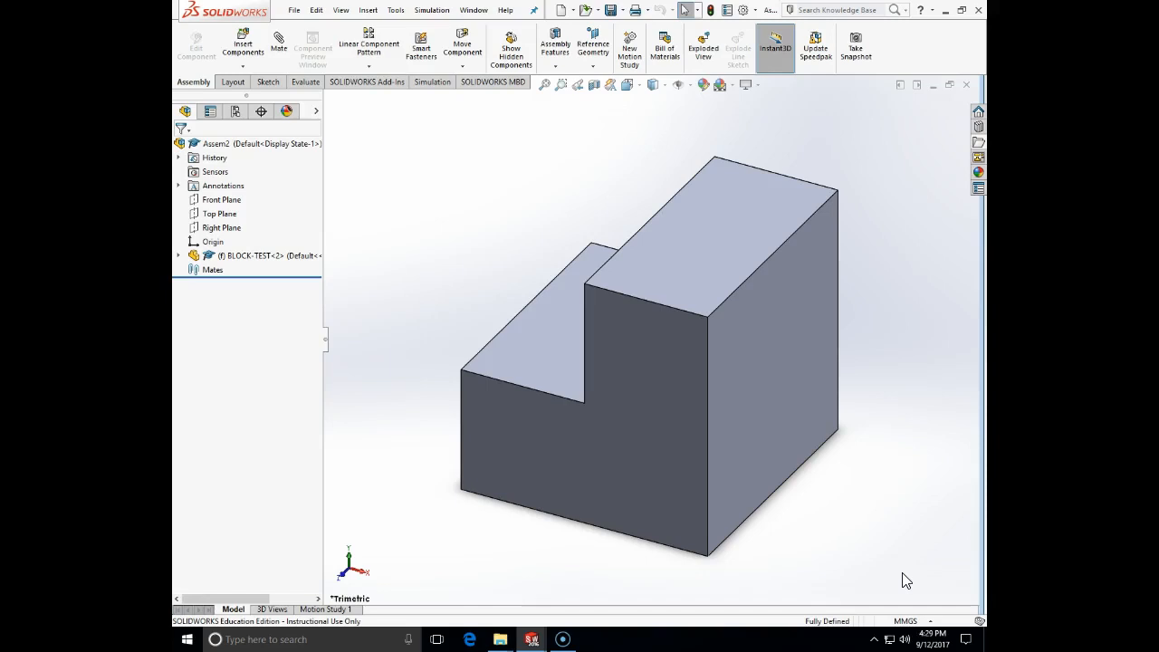
- Insert a second BLOCK-TEST component beside the first block, clear of it
middle_drag(737, 497, 769, 619)
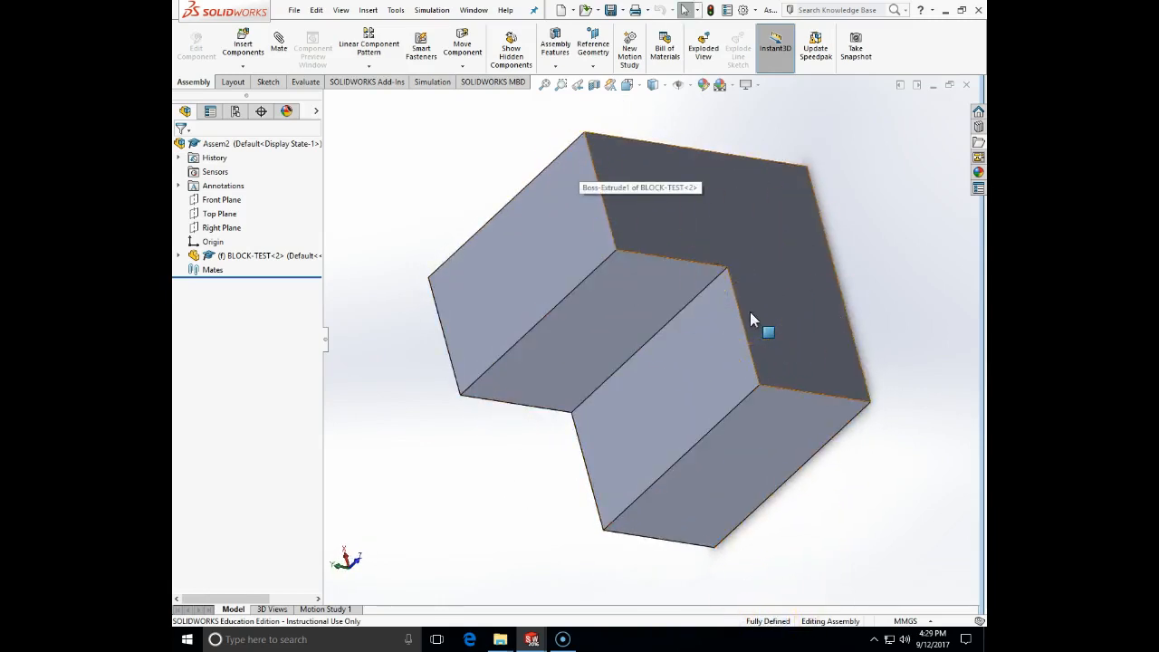
middle_drag(751, 313, 422, 110)
click(243, 46)
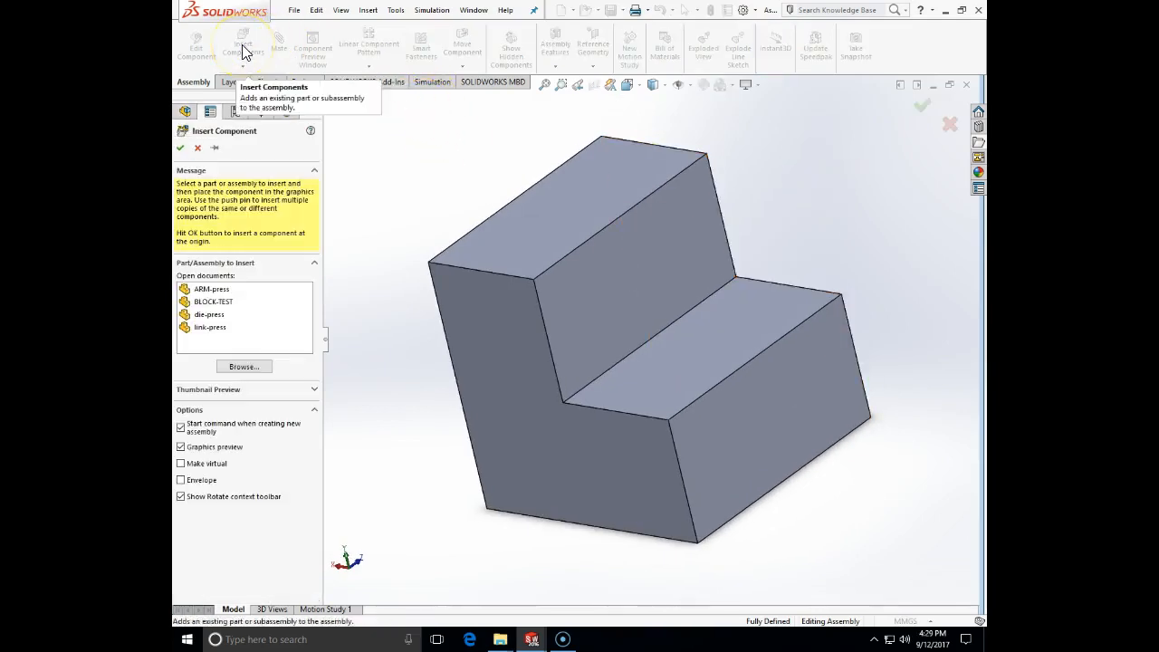
click(214, 301)
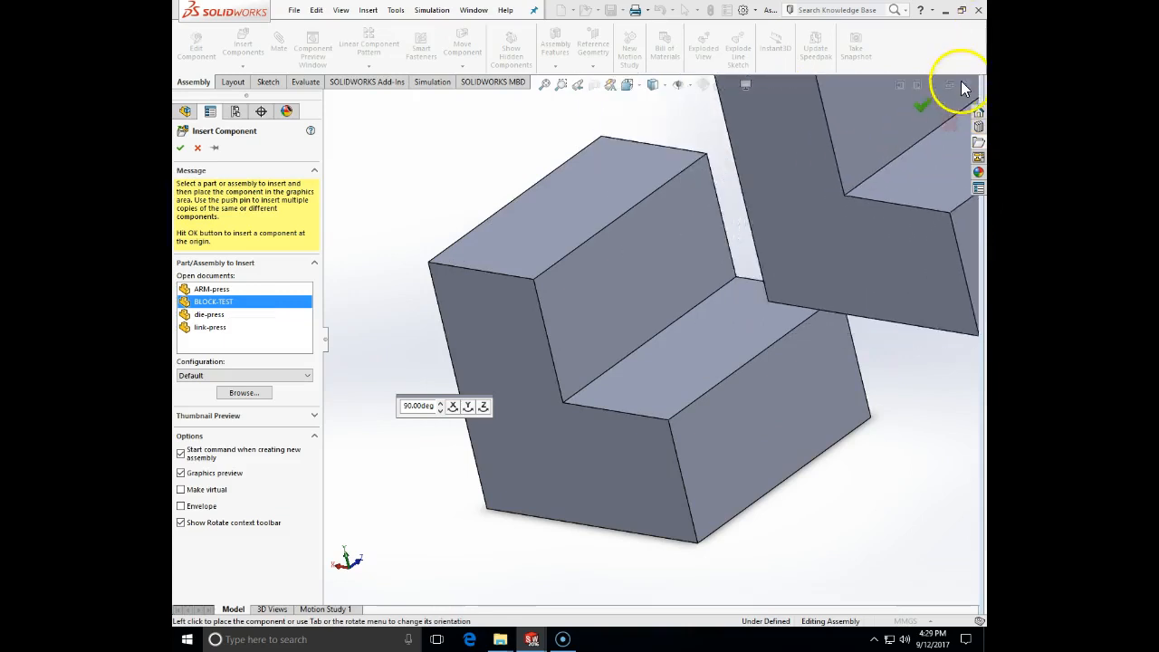
scroll(915, 163, up, 5)
click(809, 350)
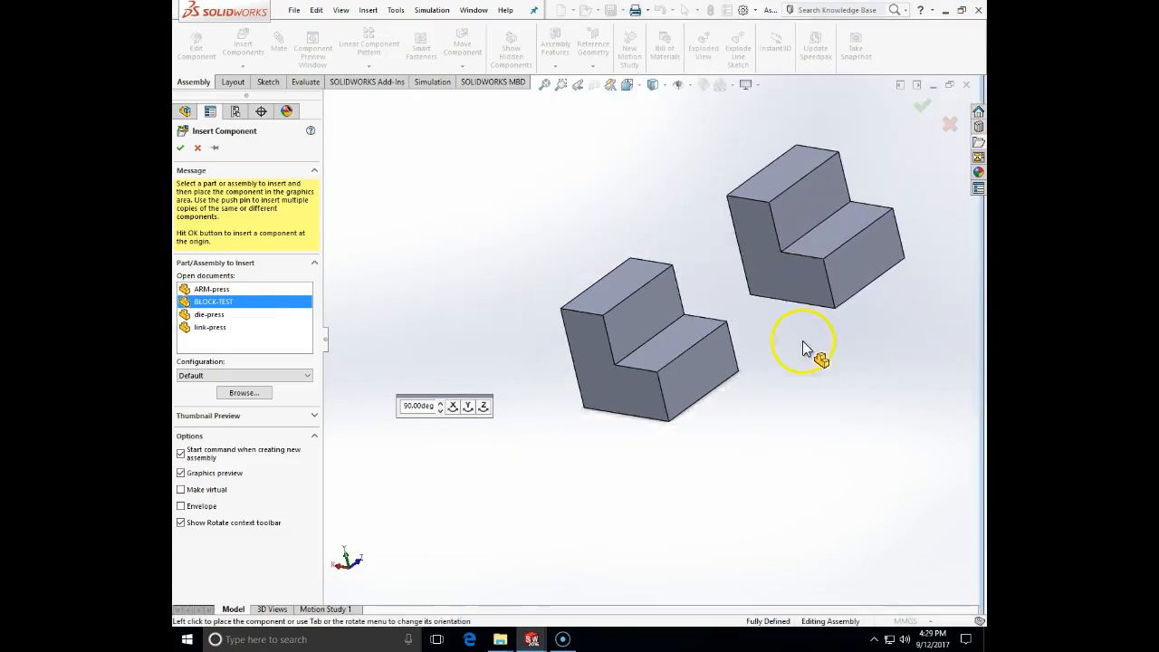
- Move the second block farther away from the fixed first block to leave a clear gap between them
middle_drag(771, 370, 805, 370)
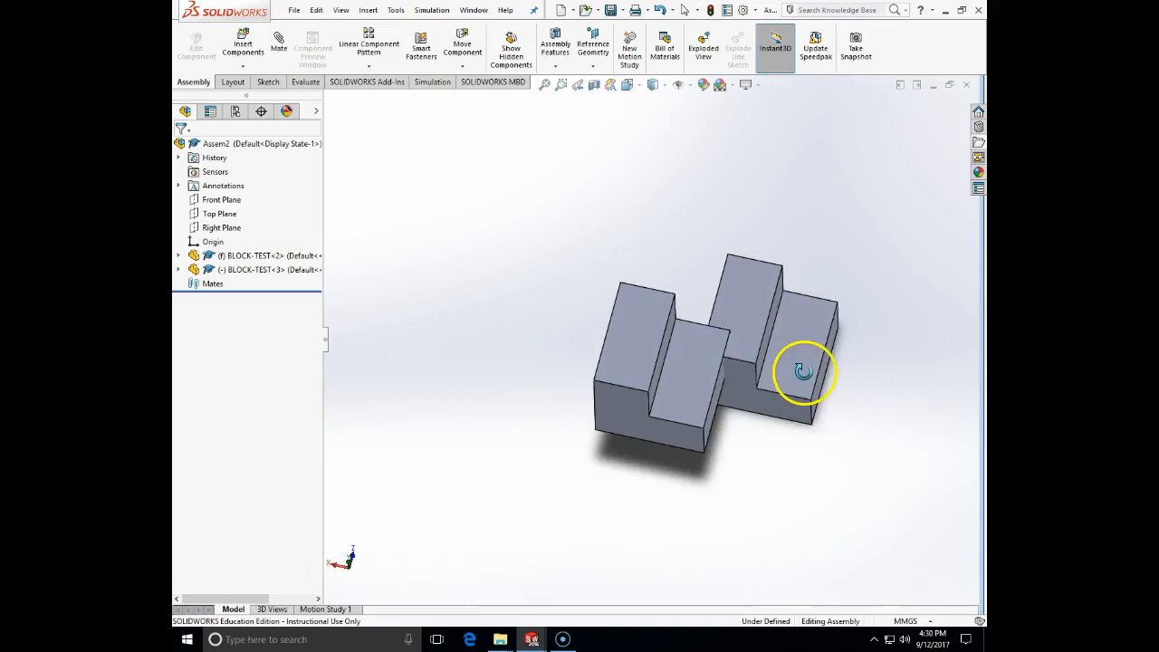
click(819, 312)
drag(820, 315, 822, 190)
middle_drag(820, 354, 754, 270)
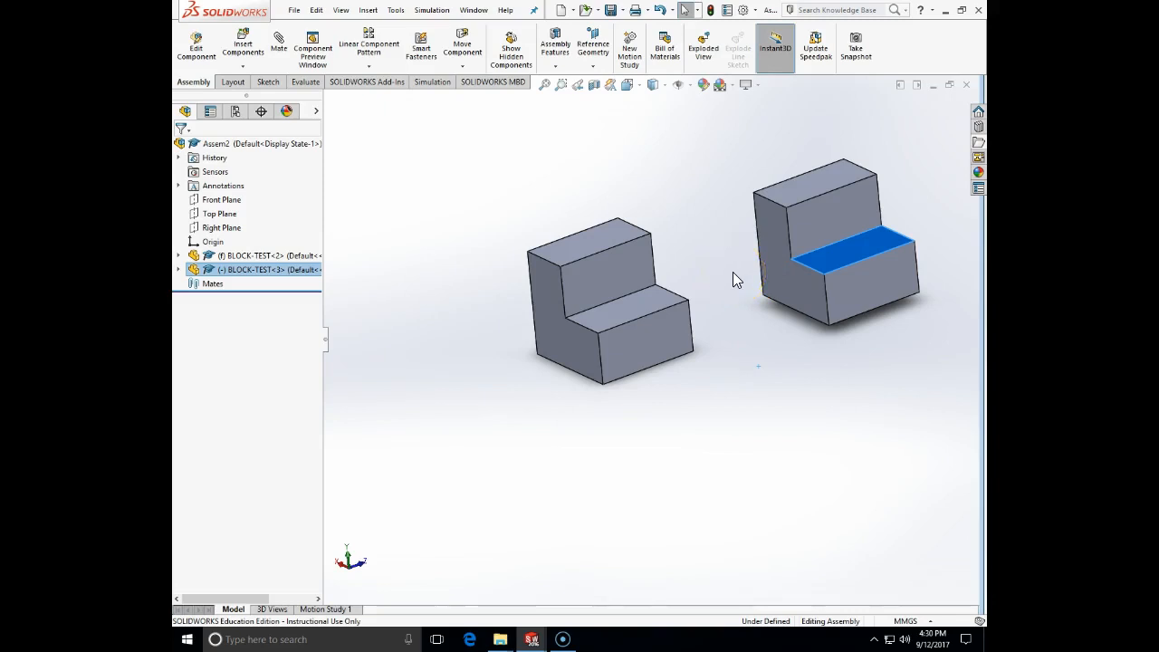
drag(819, 251, 580, 258)
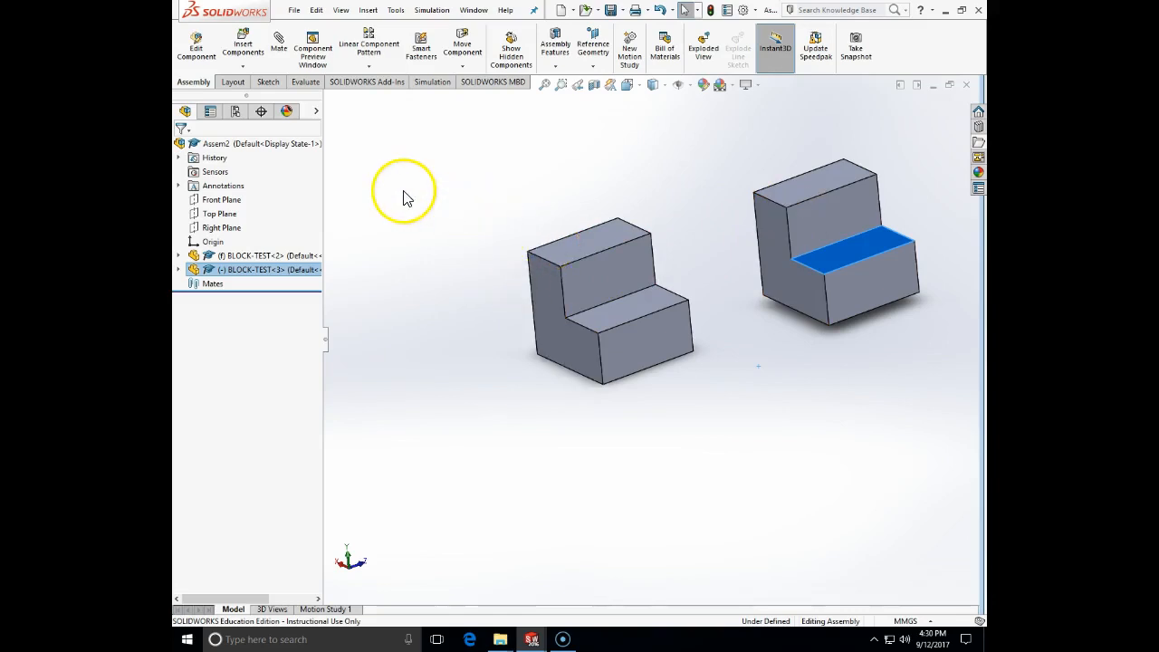
- Add a coincident mate between the second block's L-shaped end face and the facing L-shaped end face of the fixed block
click(280, 62)
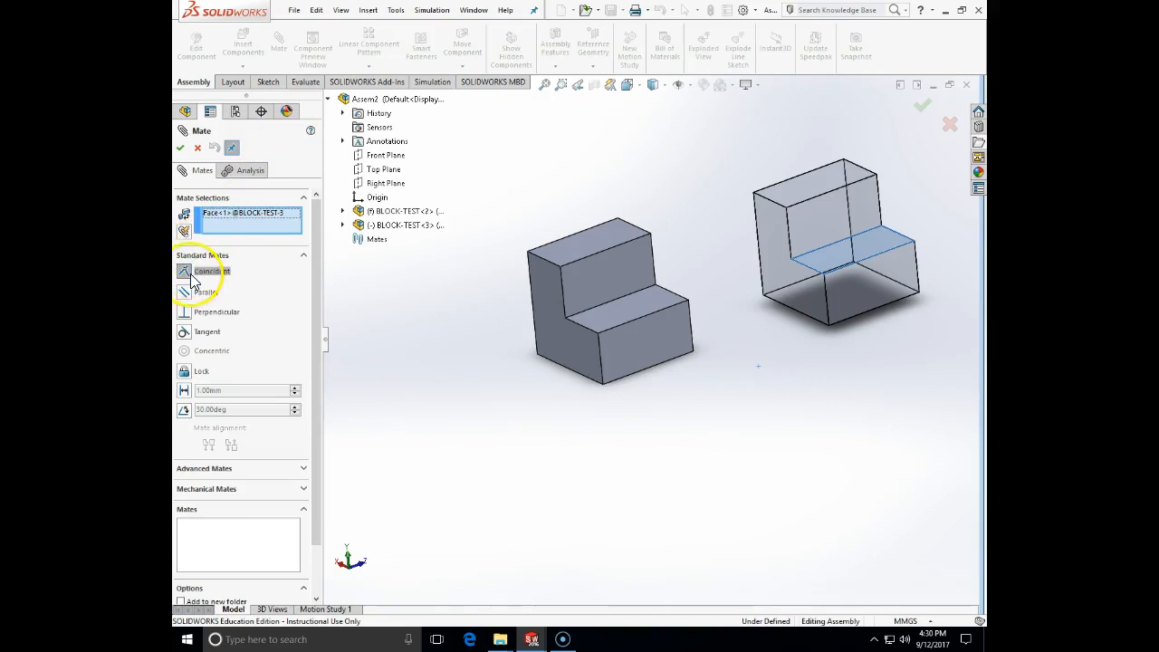
click(224, 215)
key(Delete)
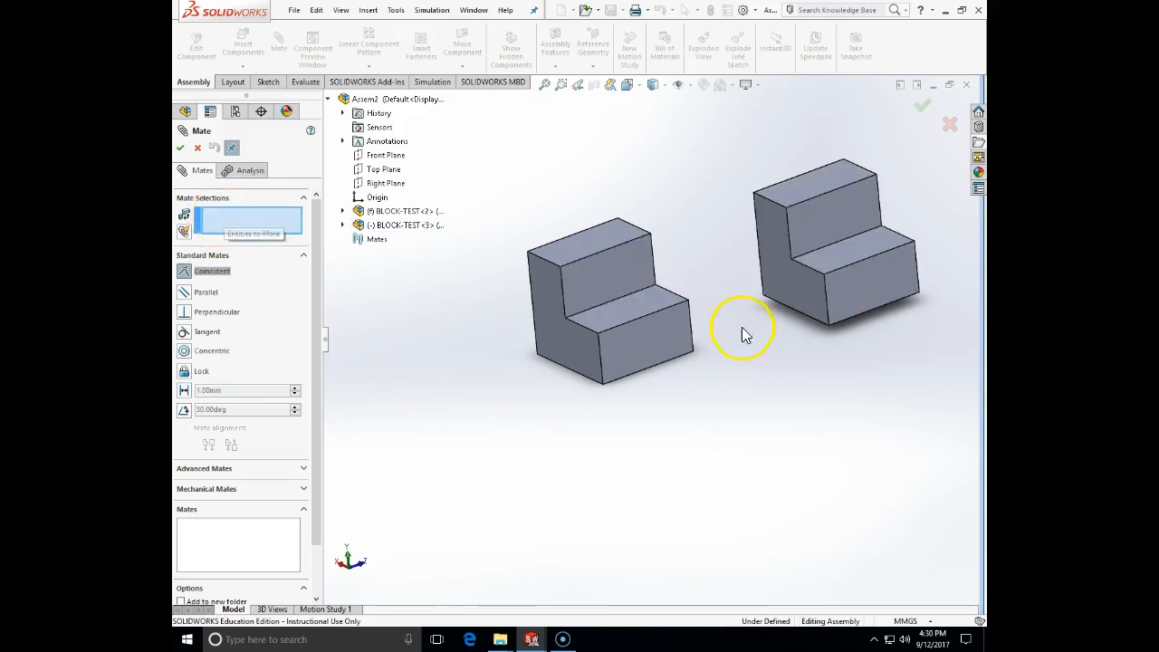
click(776, 268)
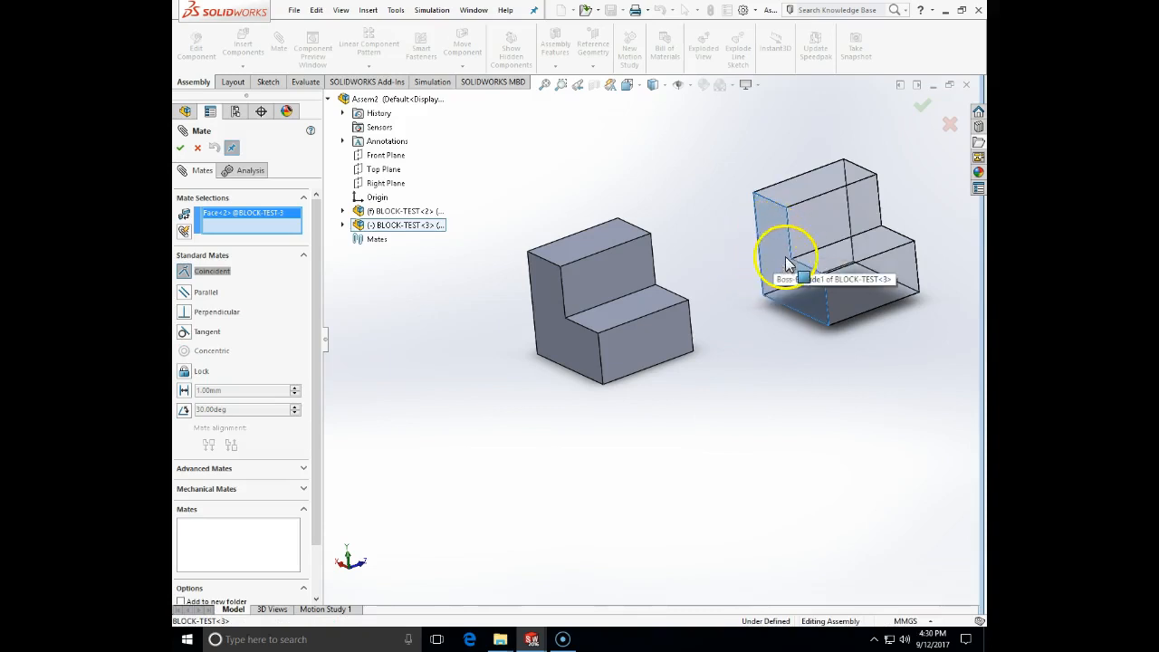
middle_drag(772, 258, 703, 316)
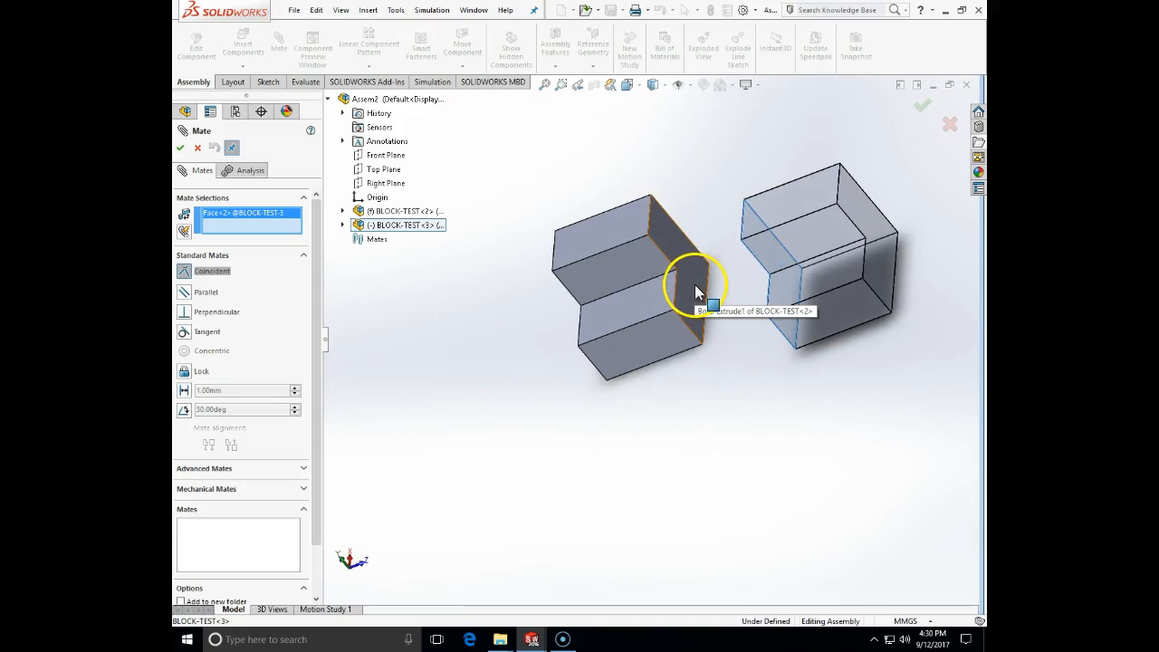
click(694, 287)
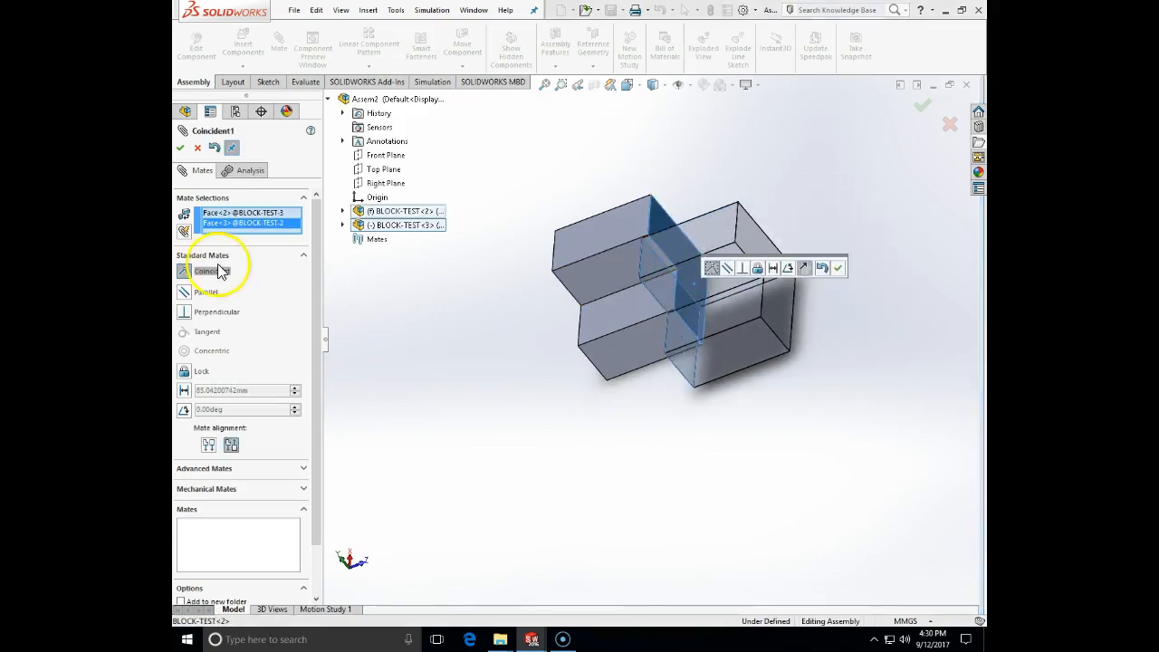
click(180, 147)
- Slide the second block against the mated end face in several directions to test its remaining freedom of movement
middle_drag(652, 414, 751, 317)
drag(765, 325, 832, 333)
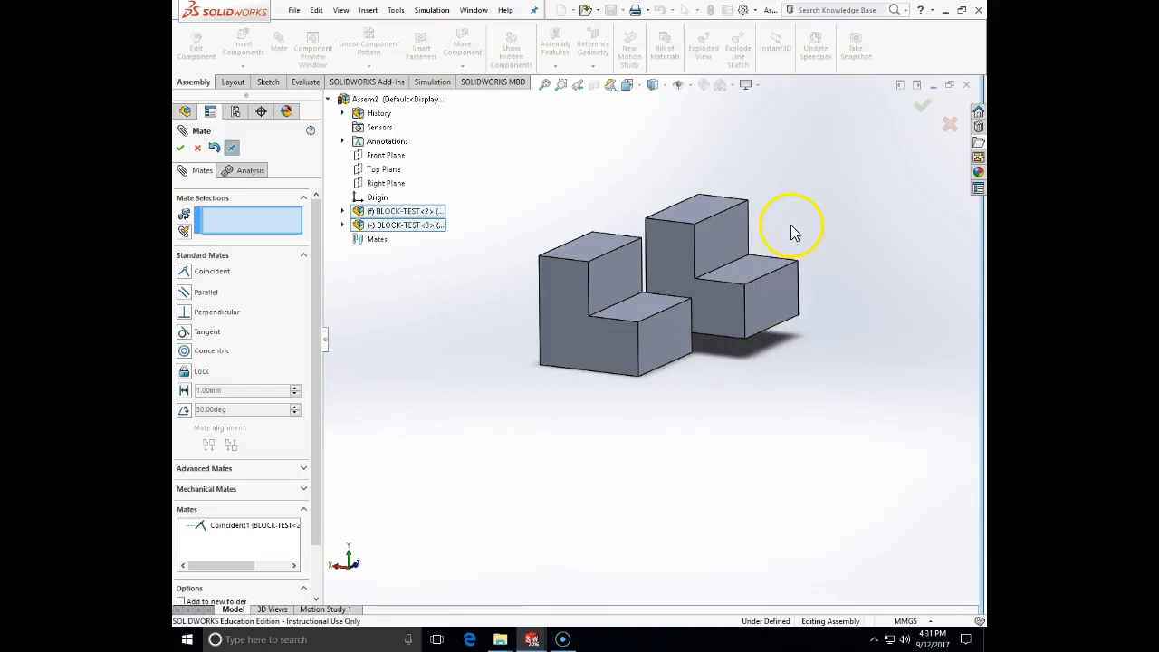
middle_drag(791, 226, 831, 304)
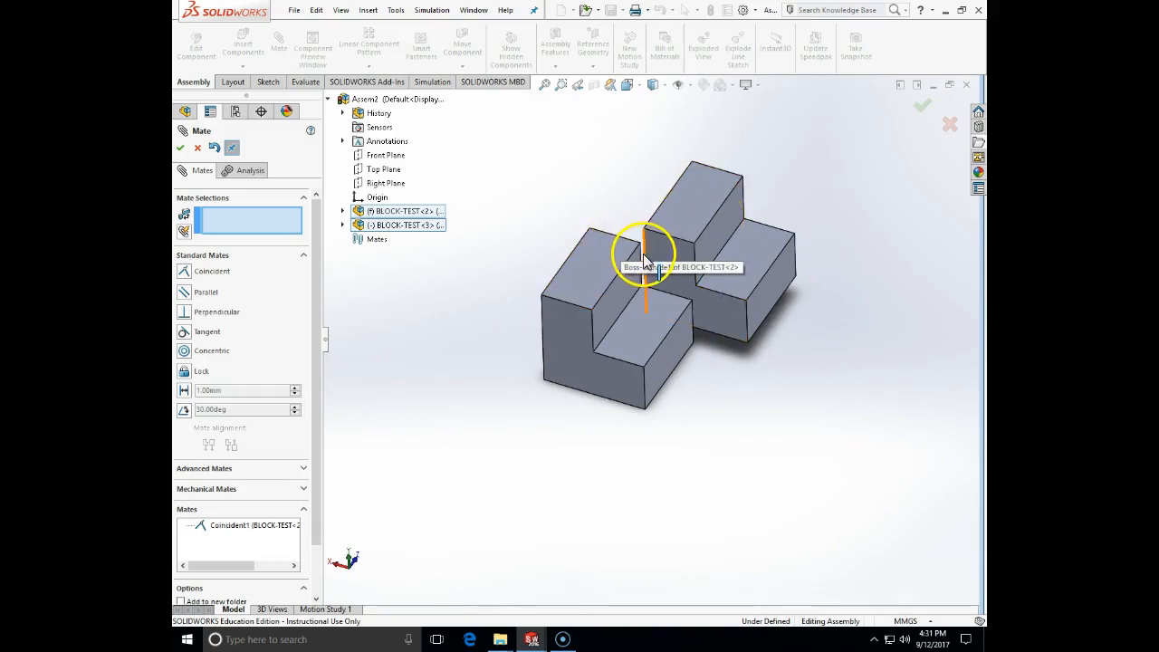
middle_drag(818, 237, 847, 415)
drag(694, 280, 636, 249)
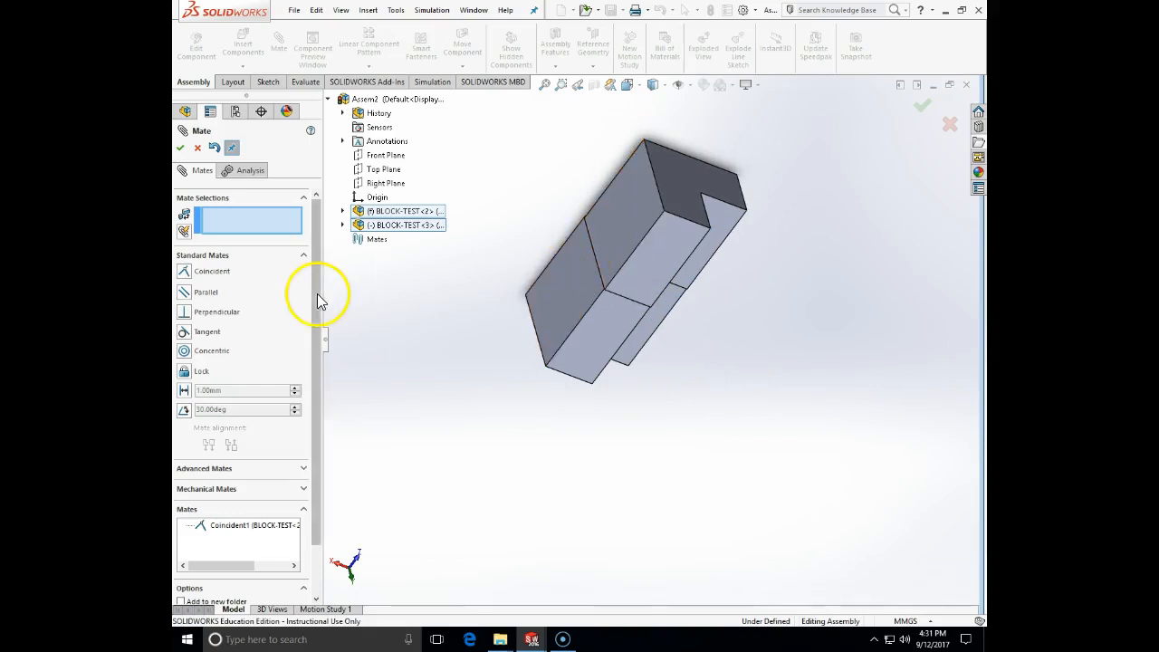
- Add a coincident mate between the tall back faces of the two blocks
click(202, 271)
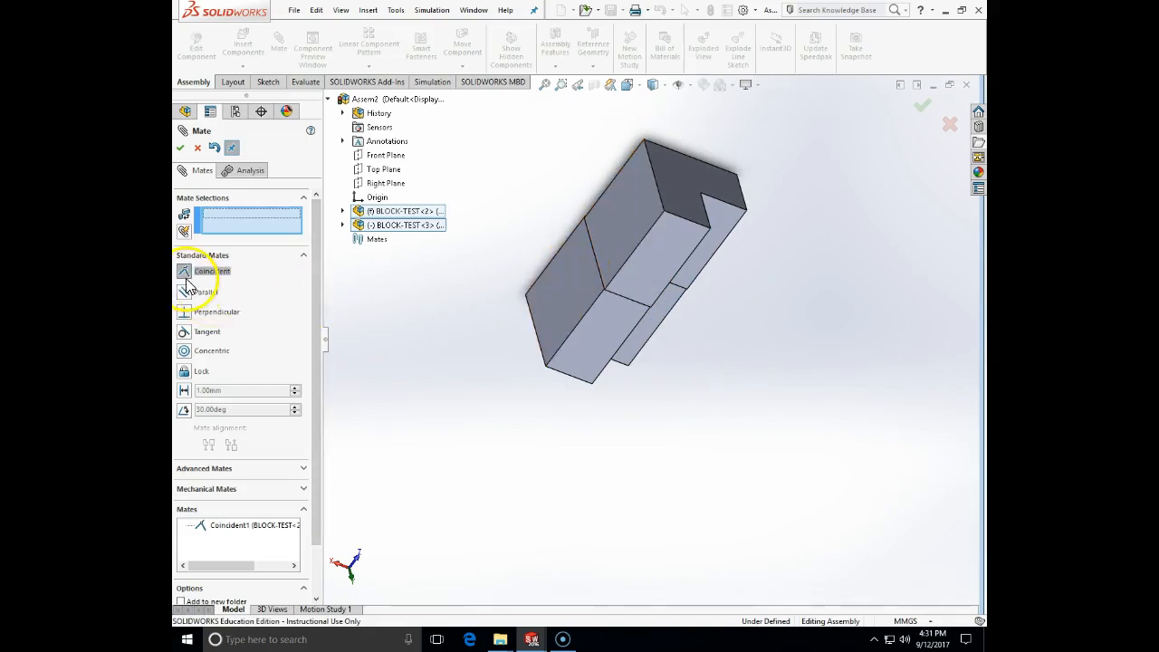
click(610, 220)
click(584, 267)
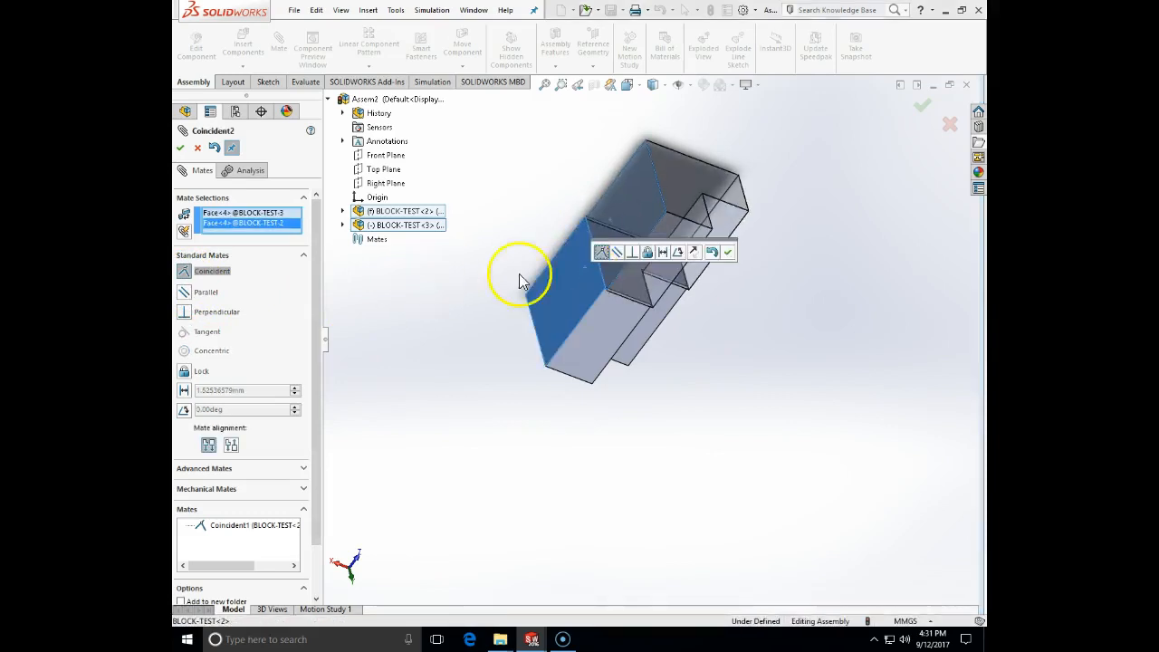
click(727, 251)
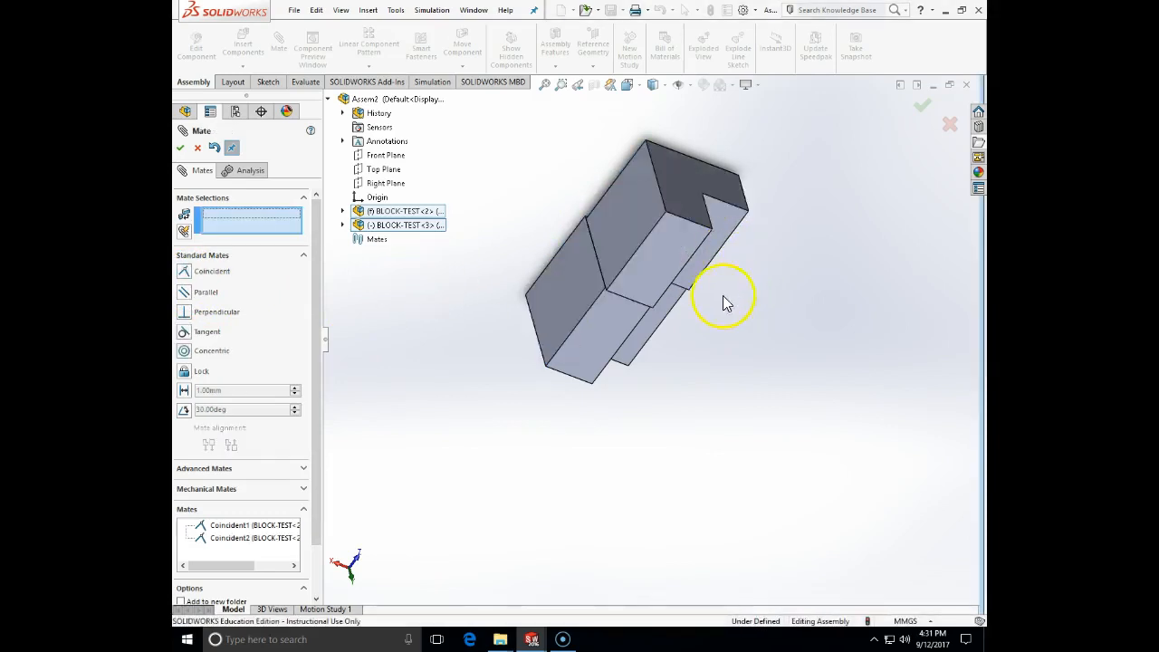
- Slide the second block along its mated faces to a position well clear of the fixed block
middle_drag(450, 298, 466, 297)
drag(616, 246, 582, 222)
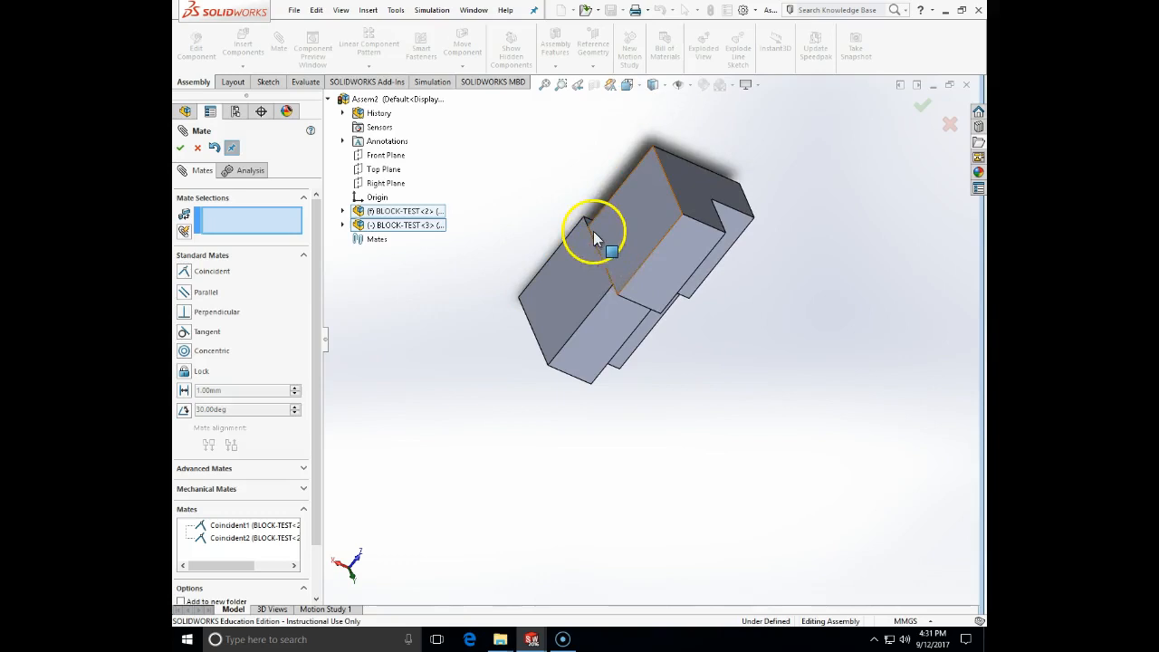
click(616, 226)
mouse_move(626, 233)
mouse_down()
mouse_move(613, 202)
mouse_move(624, 293)
mouse_move(592, 197)
mouse_move(609, 237)
mouse_move(603, 229)
mouse_up()
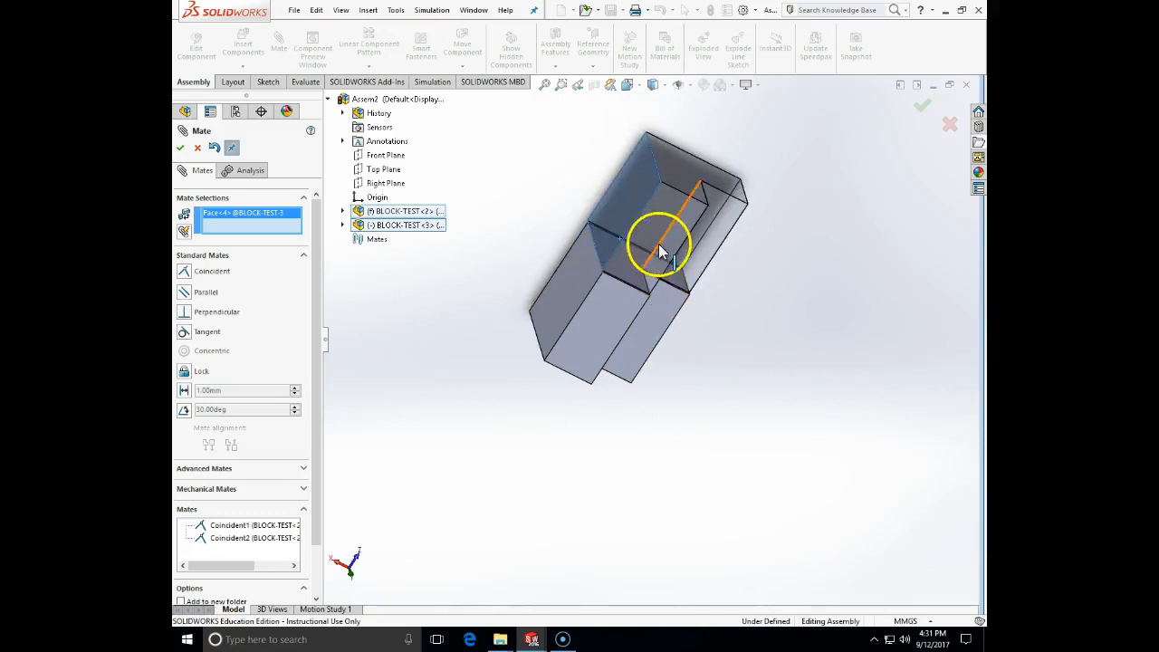
drag(636, 284, 677, 314)
middle_drag(678, 314, 785, 497)
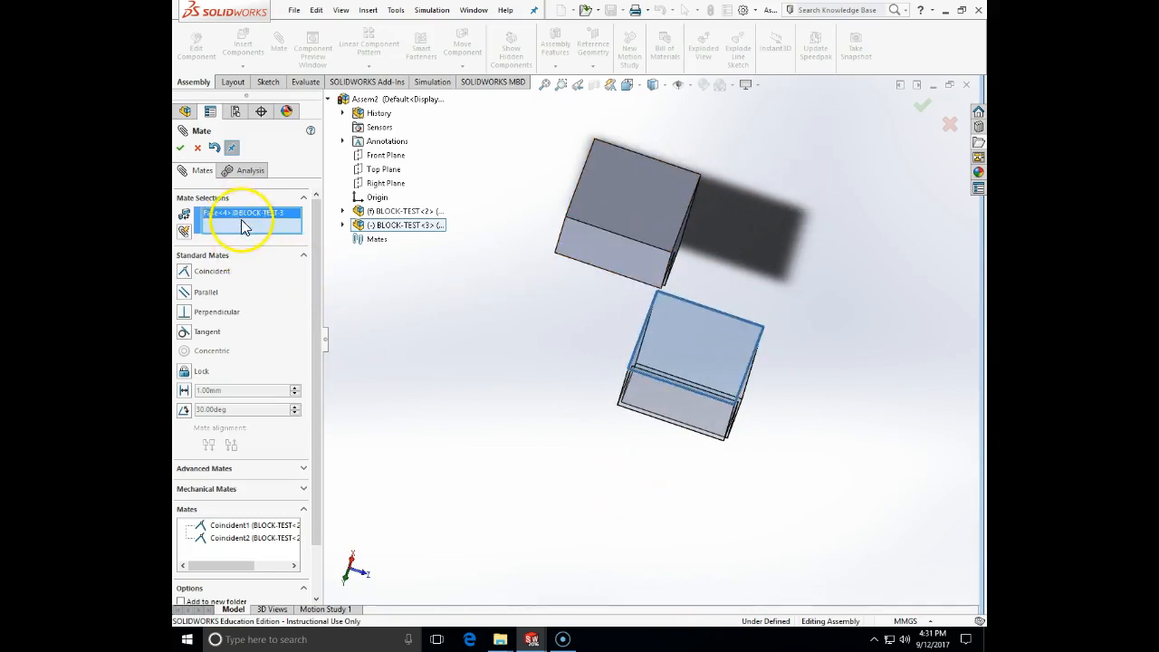
- Clear the mate selection and apply another coincident mate to the same pair of tall back faces
key(Delete)
click(623, 208)
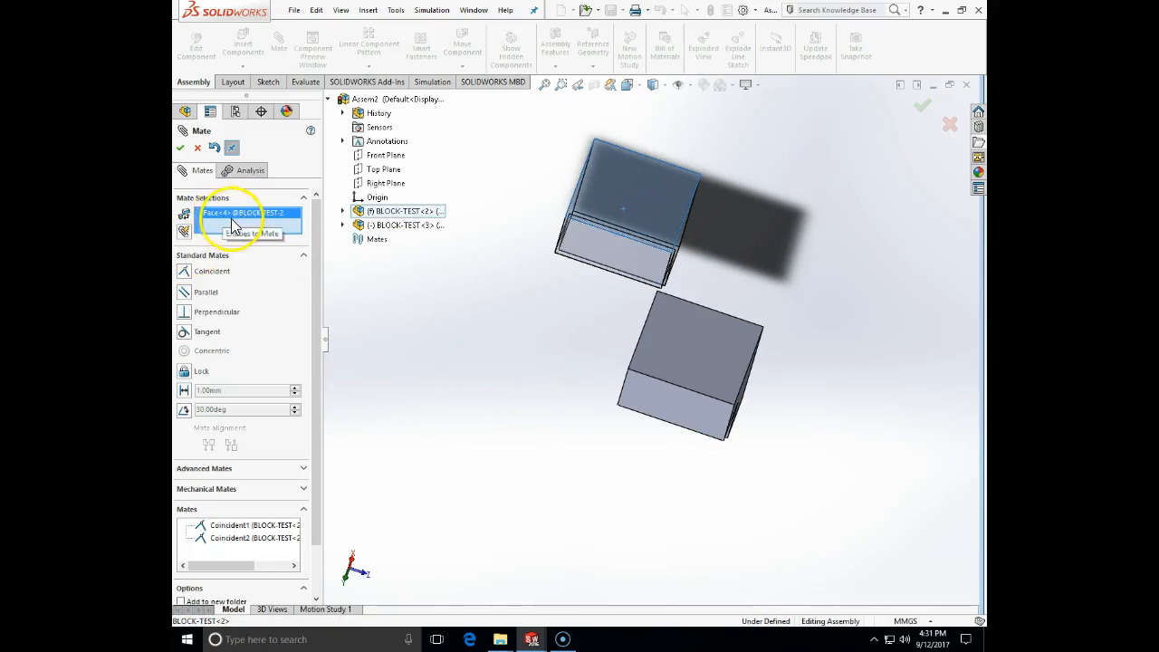
click(708, 358)
click(698, 354)
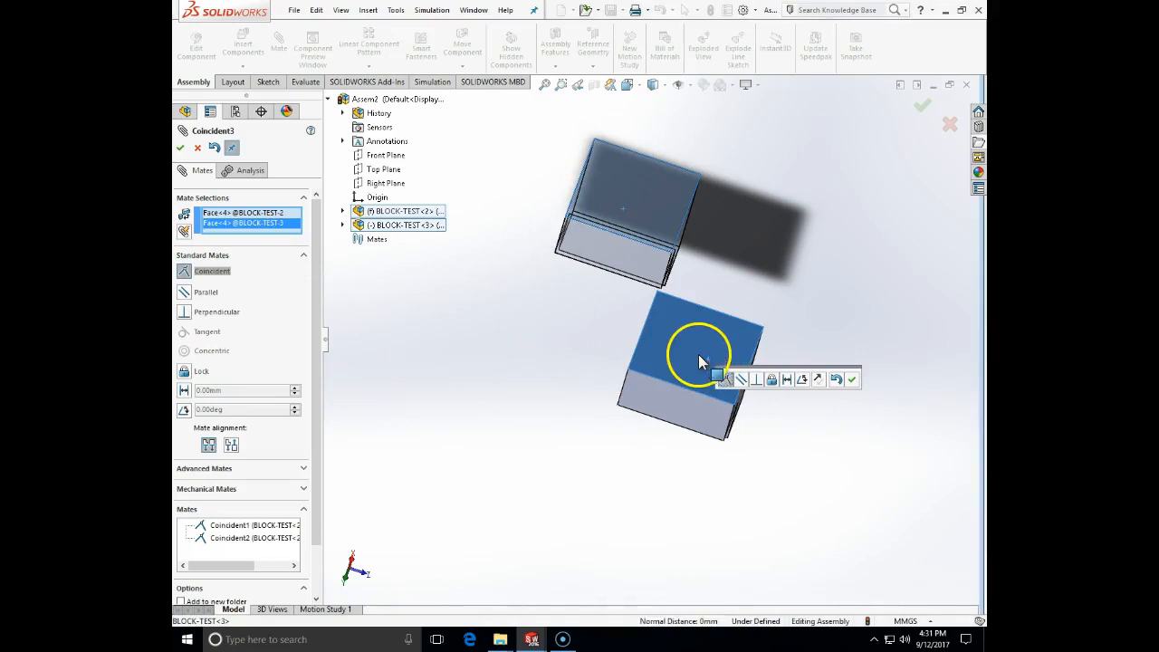
click(698, 354)
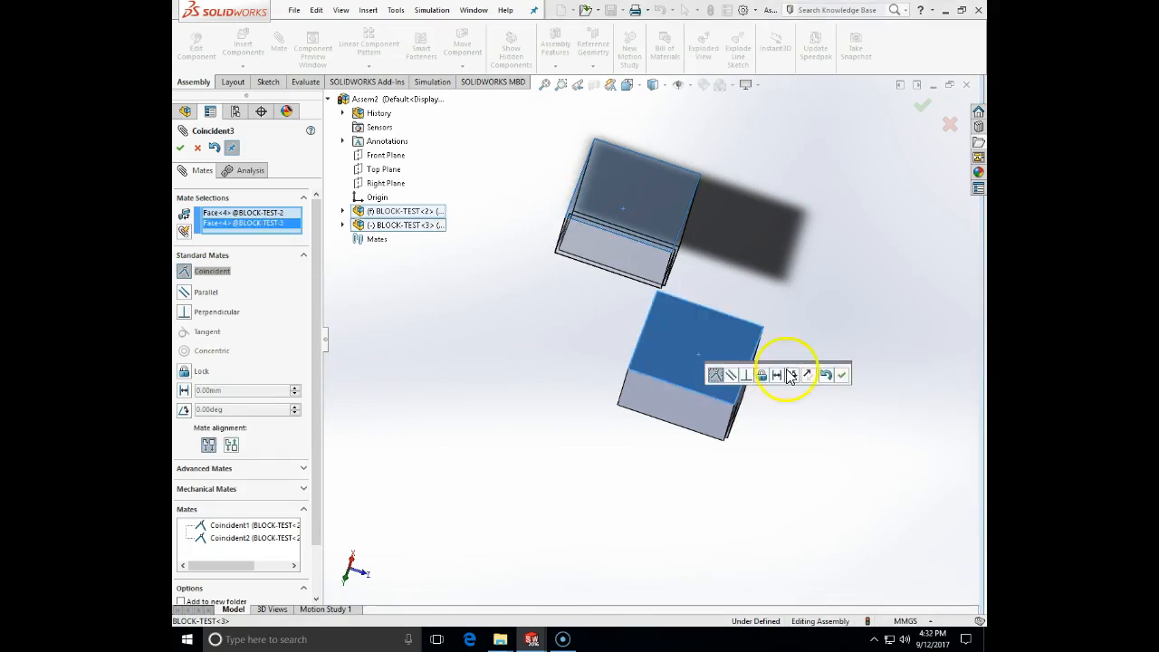
click(841, 378)
- Bring the second block beside the fixed one, mate their upper top faces as coincident, and finish mating
middle_drag(821, 414, 684, 353)
drag(684, 353, 724, 198)
click(685, 434)
click(732, 240)
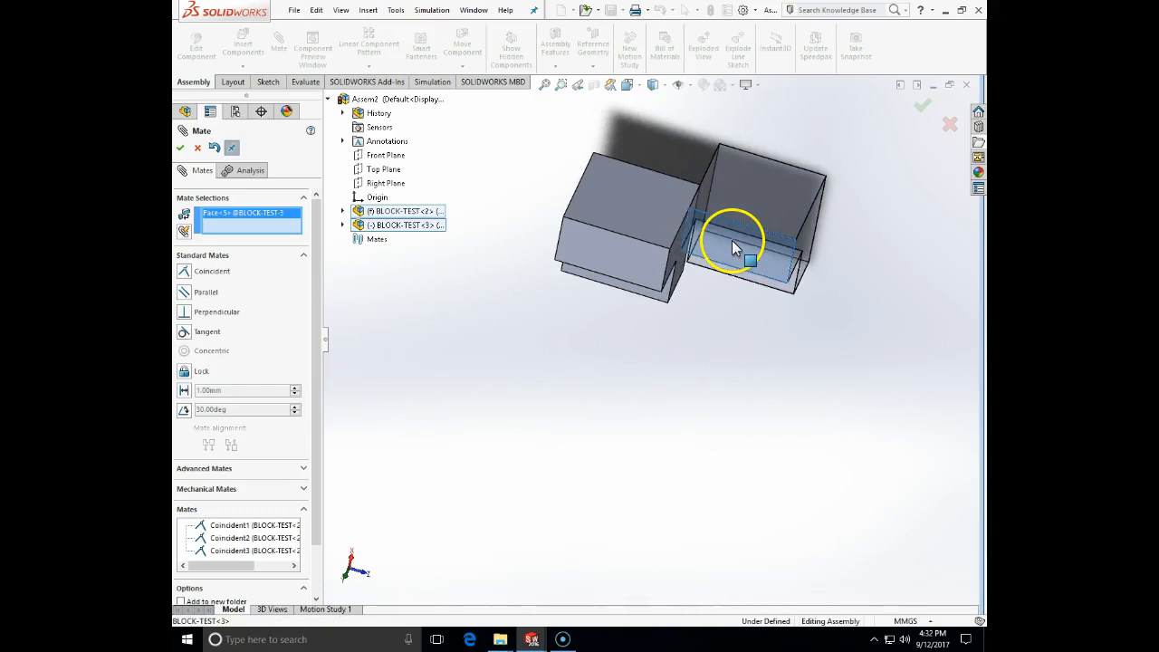
click(624, 264)
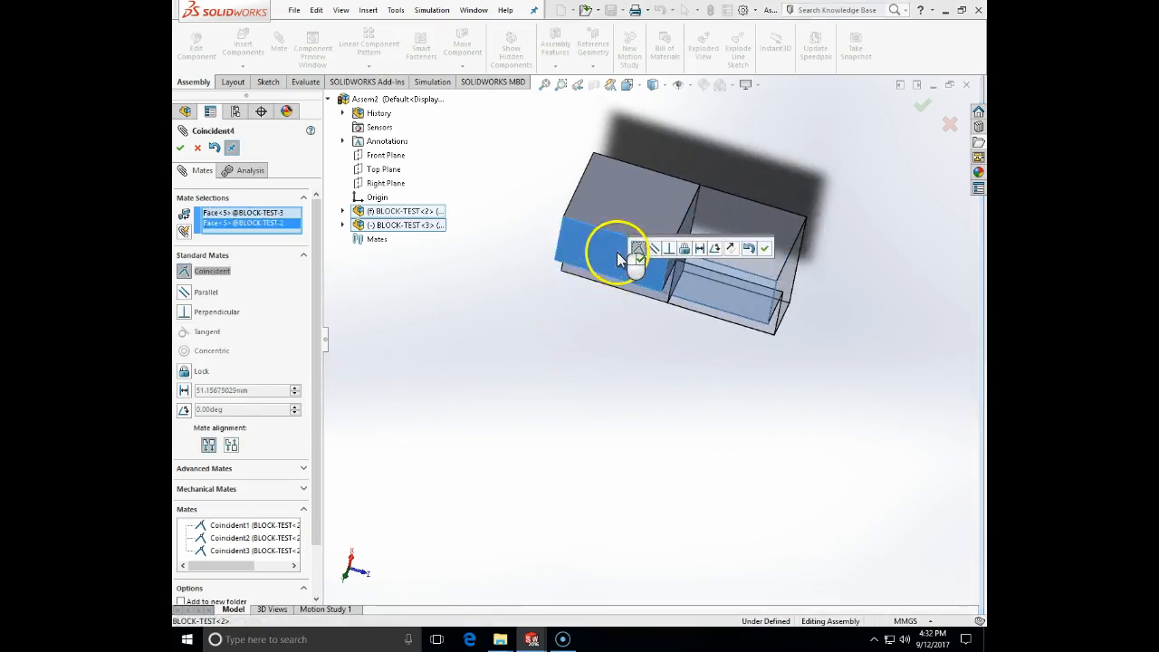
click(764, 248)
middle_drag(730, 298, 678, 267)
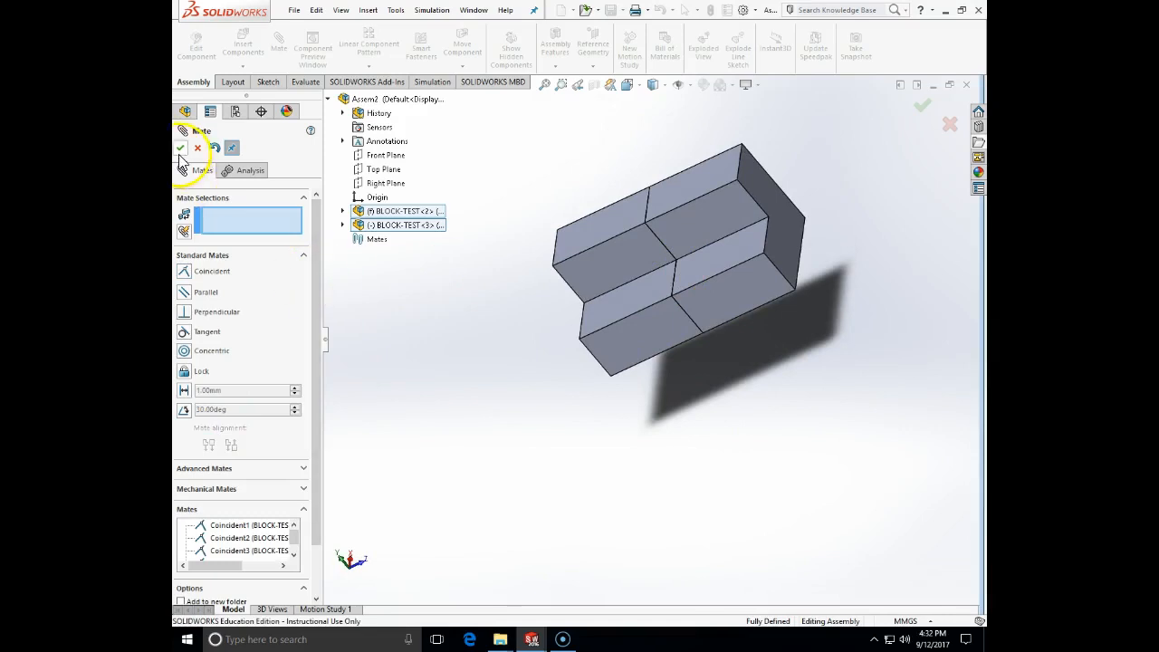
click(180, 148)
- Try to move the mated second block and examine the joined blocks from several sides
click(768, 294)
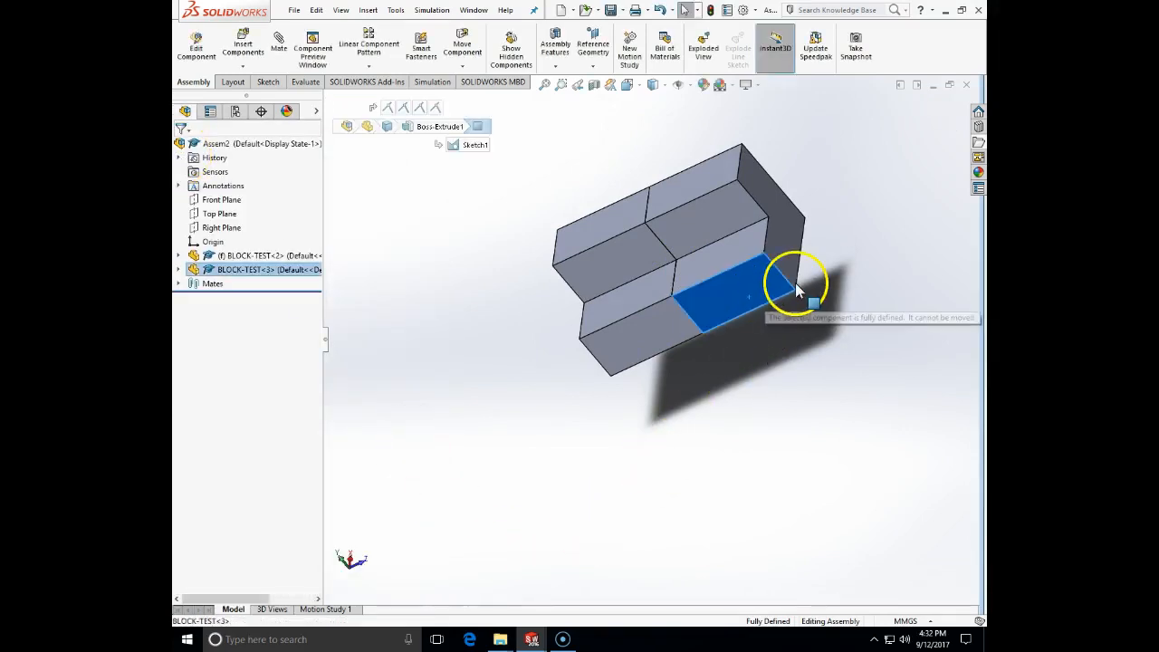
click(779, 246)
middle_drag(823, 528, 873, 406)
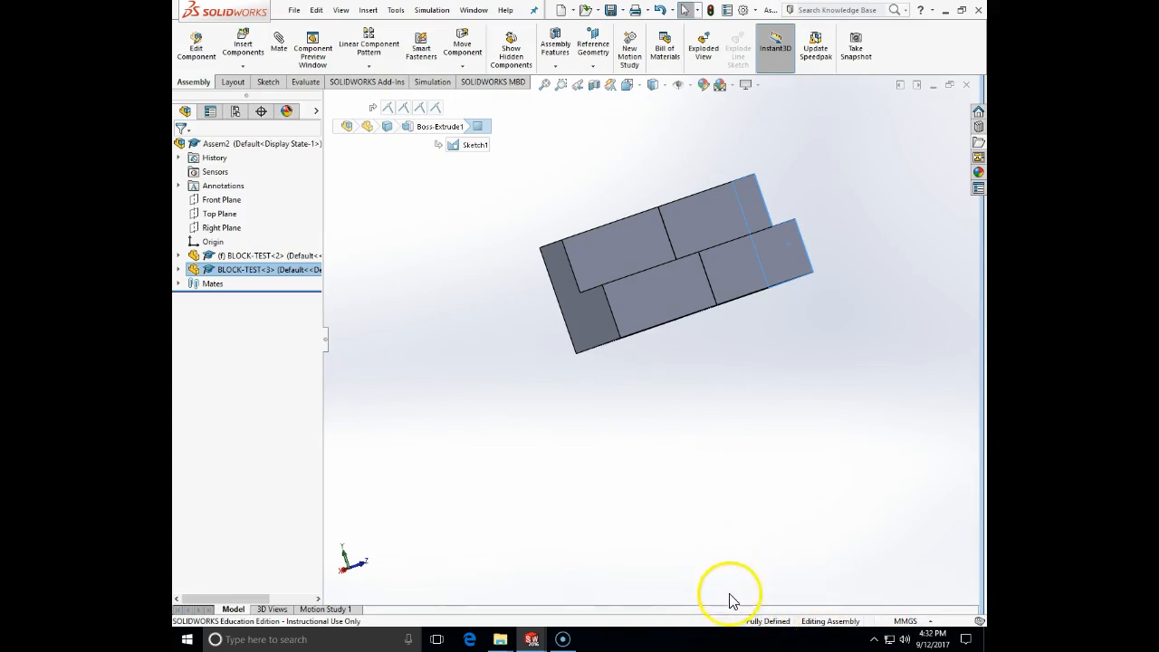
middle_drag(686, 481, 777, 522)
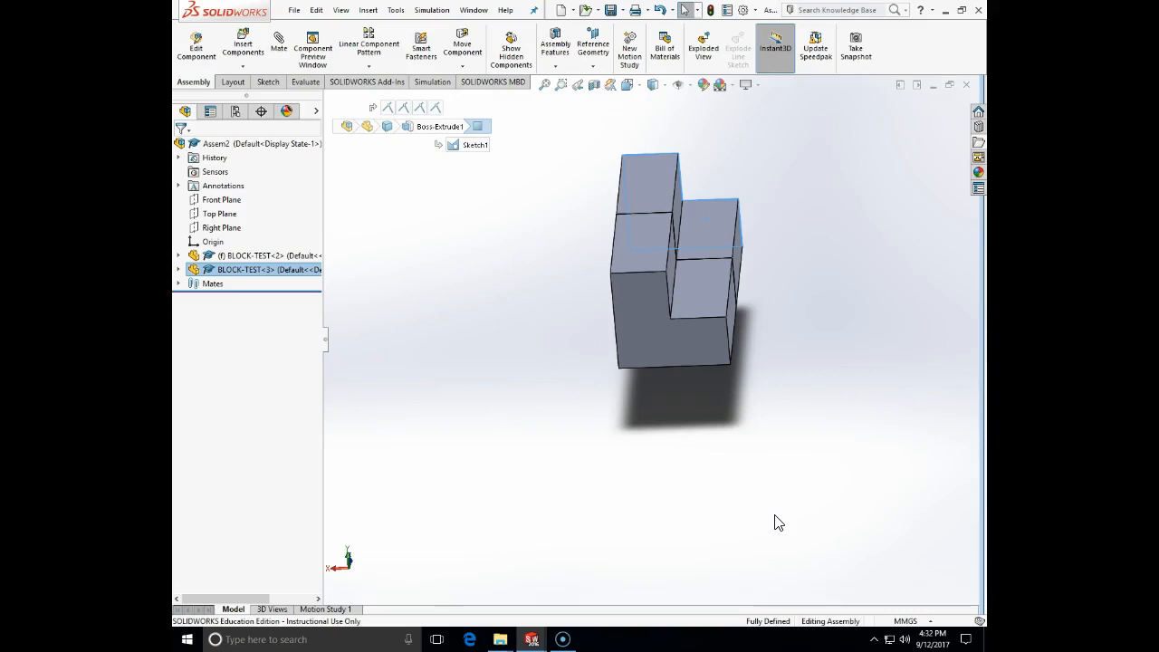
middle_drag(828, 468, 767, 470)
drag(729, 245, 703, 314)
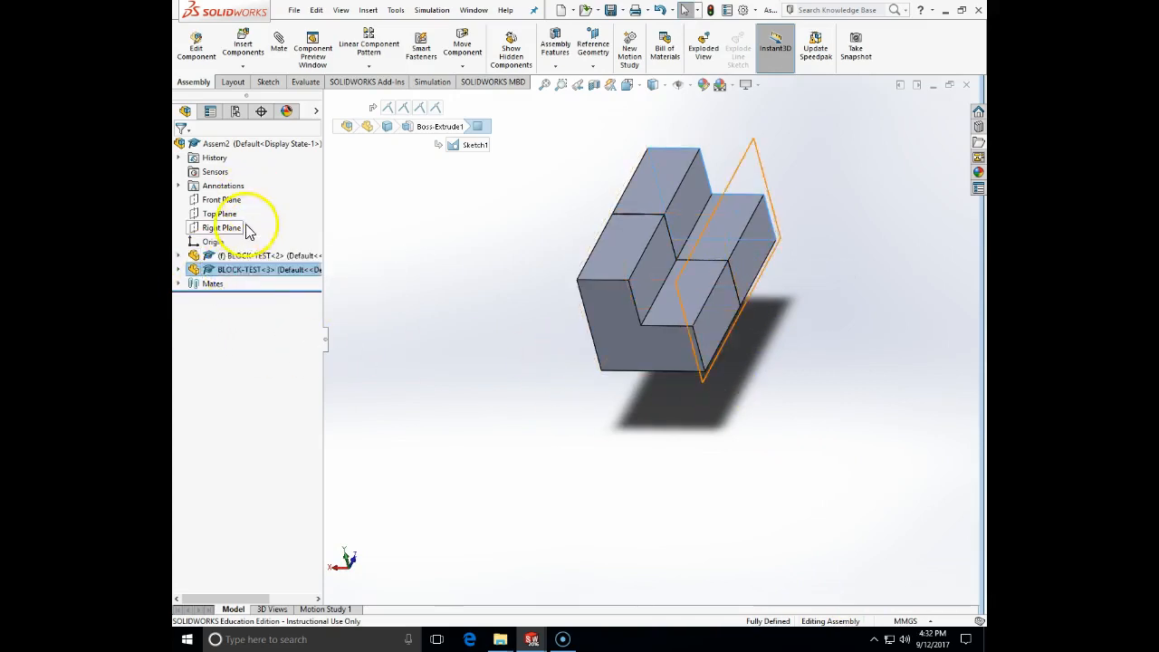
- Delete all four coincident mates from the assembly
click(177, 285)
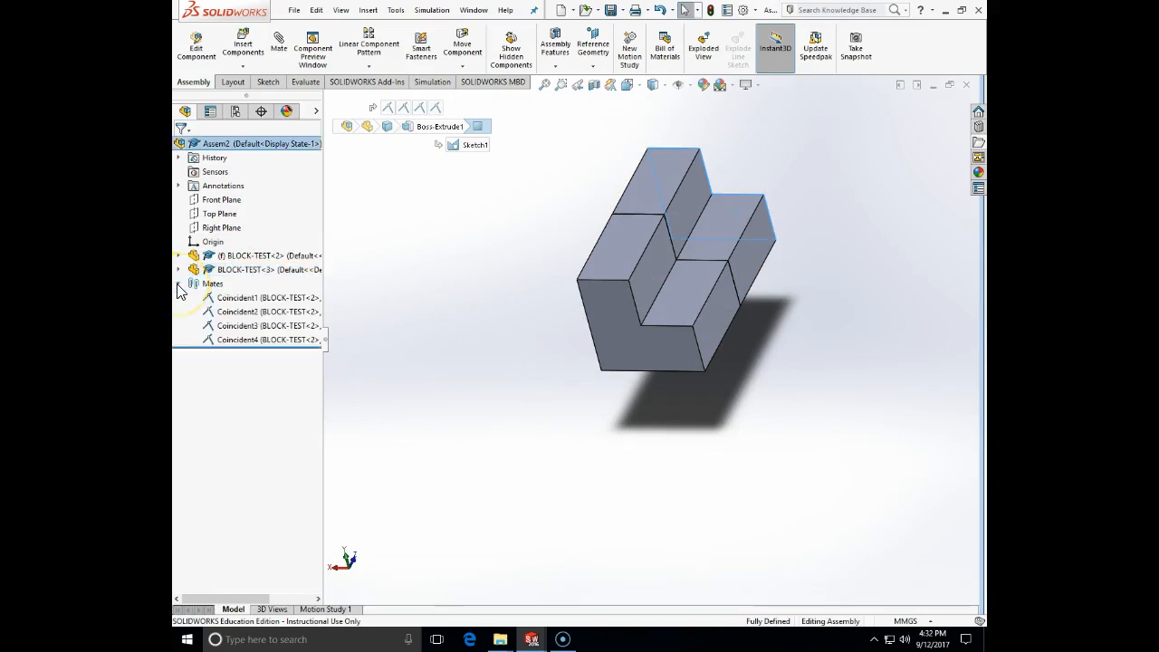
click(236, 300)
shift+click(242, 340)
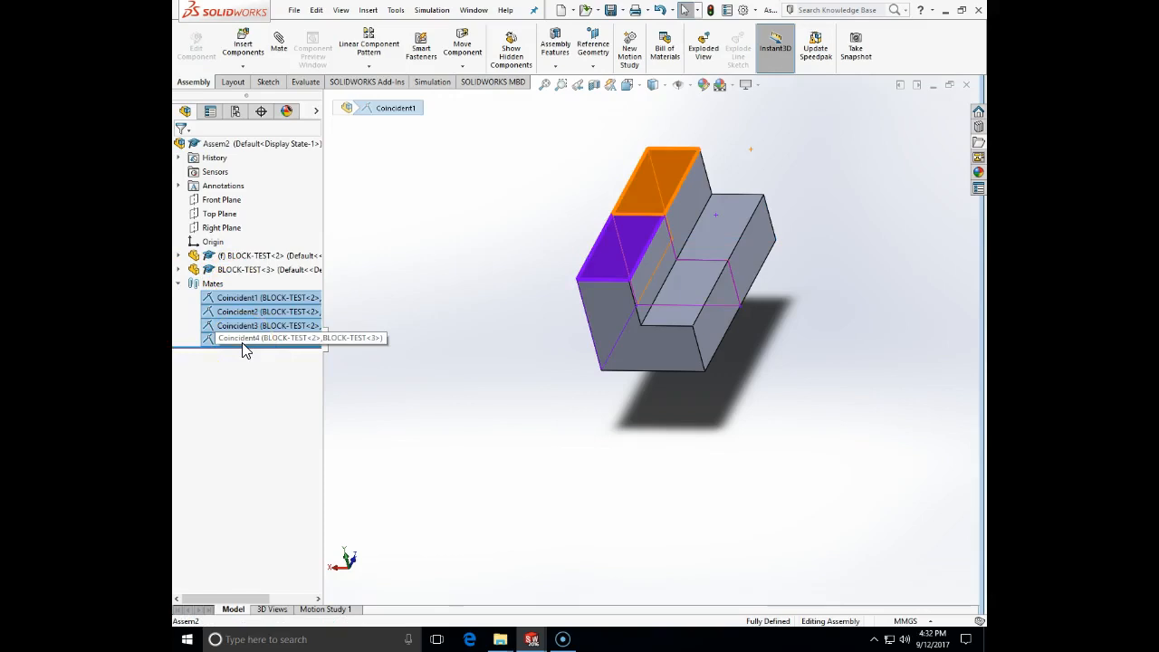
key(Delete)
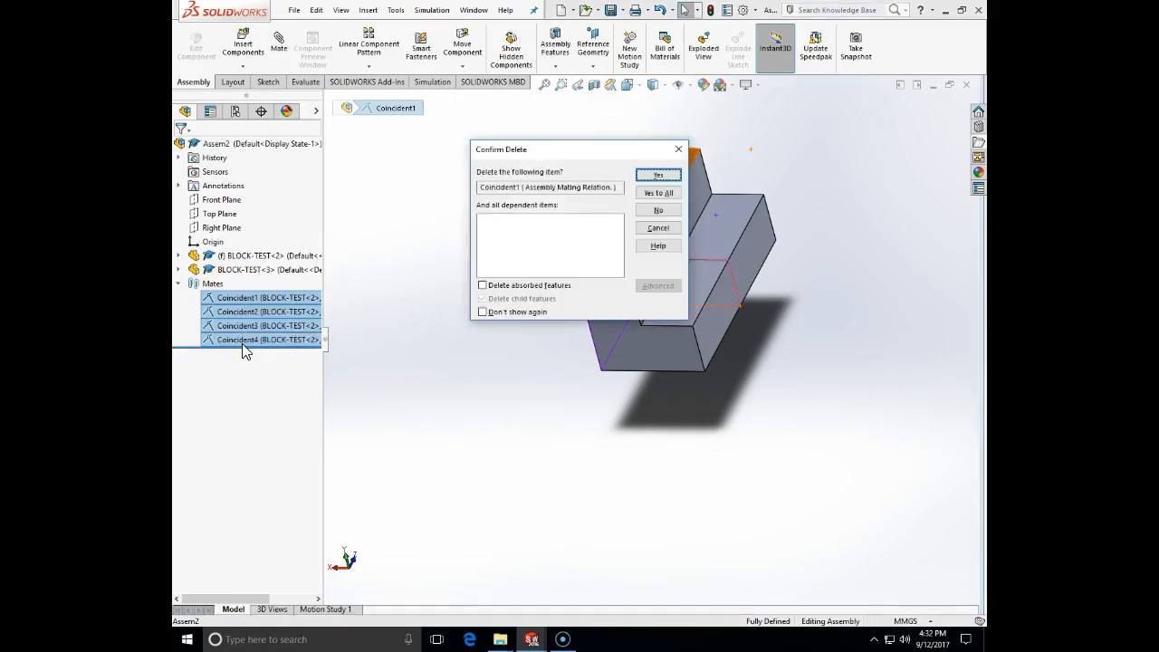
click(646, 174)
click(646, 174)
click(645, 177)
click(463, 242)
- Move the second block away from the fixed block, leaving a clear gap between them
click(731, 237)
drag(730, 236, 897, 248)
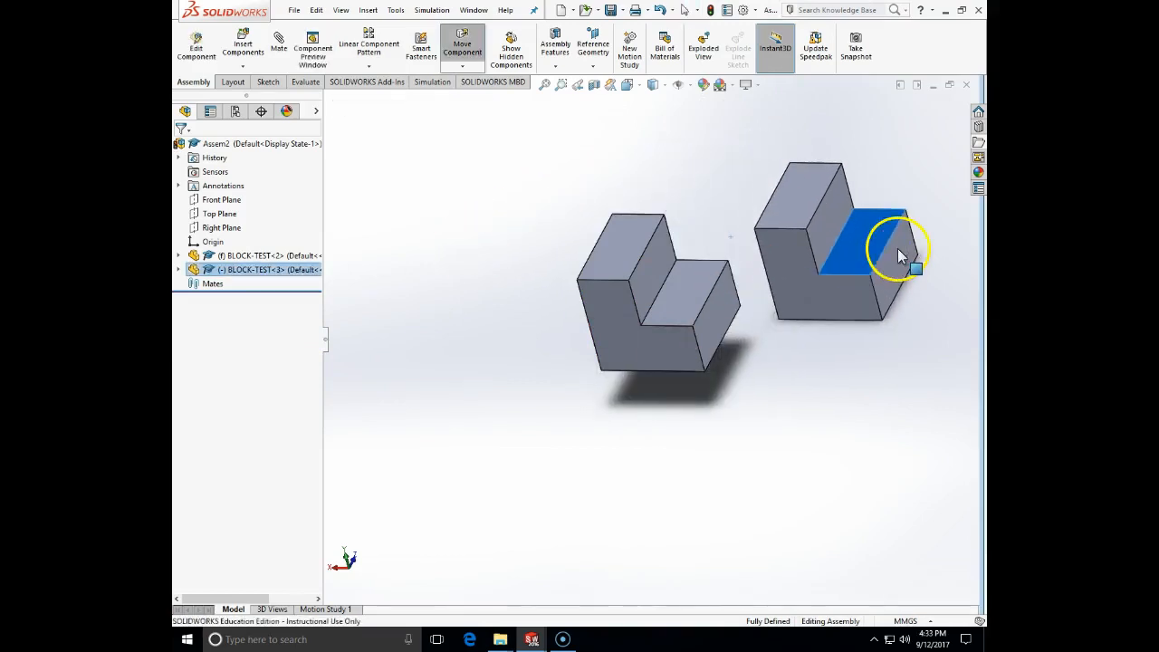
click(792, 529)
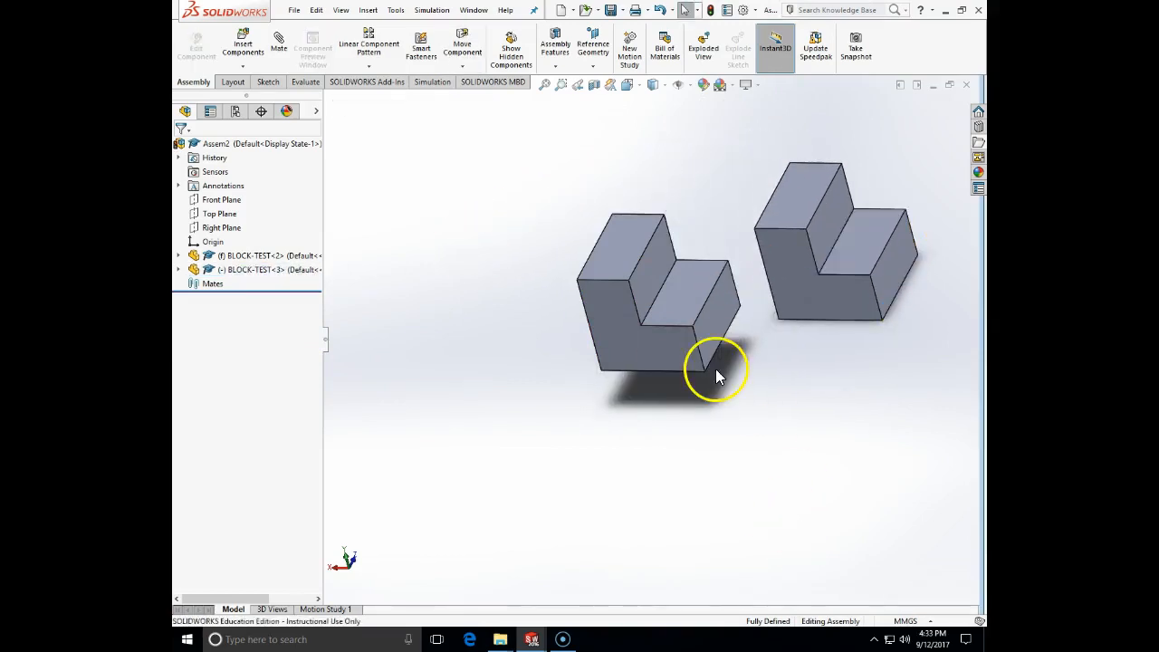
- Mate the short end faces of the two blocks' lower steps as coincident, using the anti-aligned mate alignment
click(279, 47)
click(895, 276)
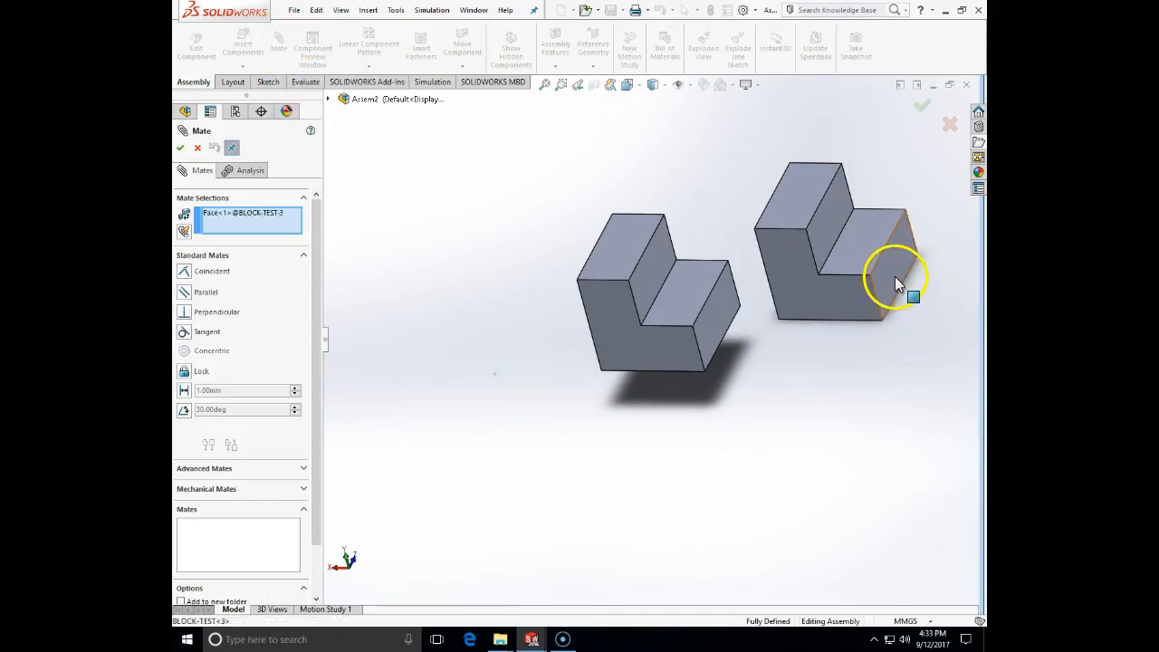
click(714, 323)
click(812, 287)
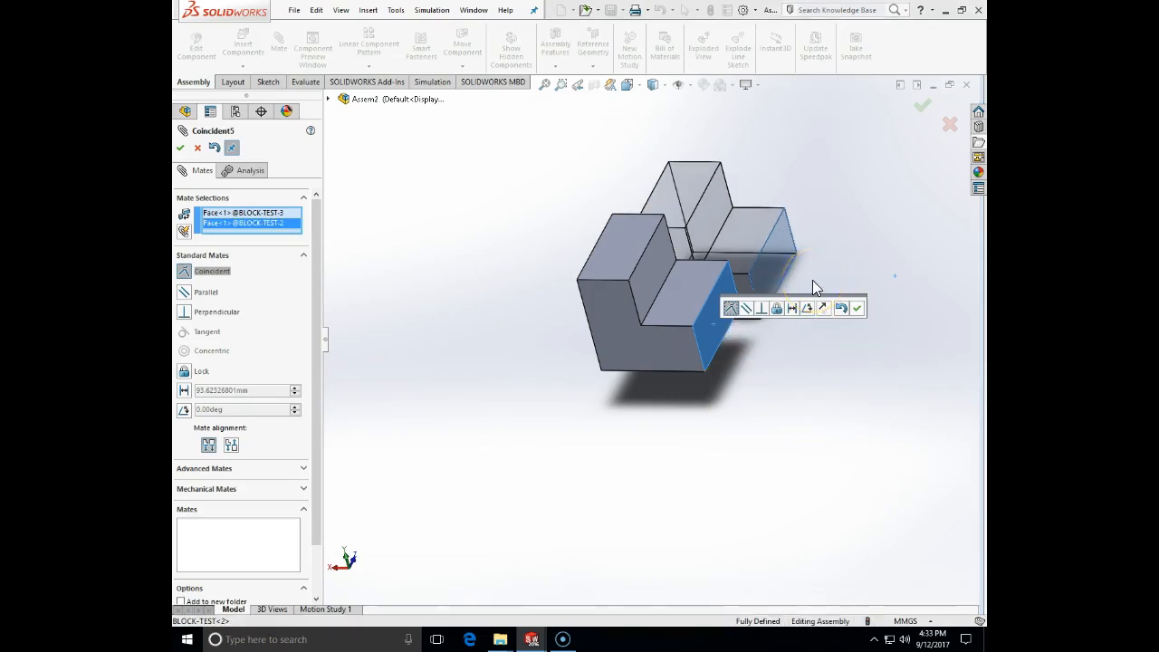
click(708, 316)
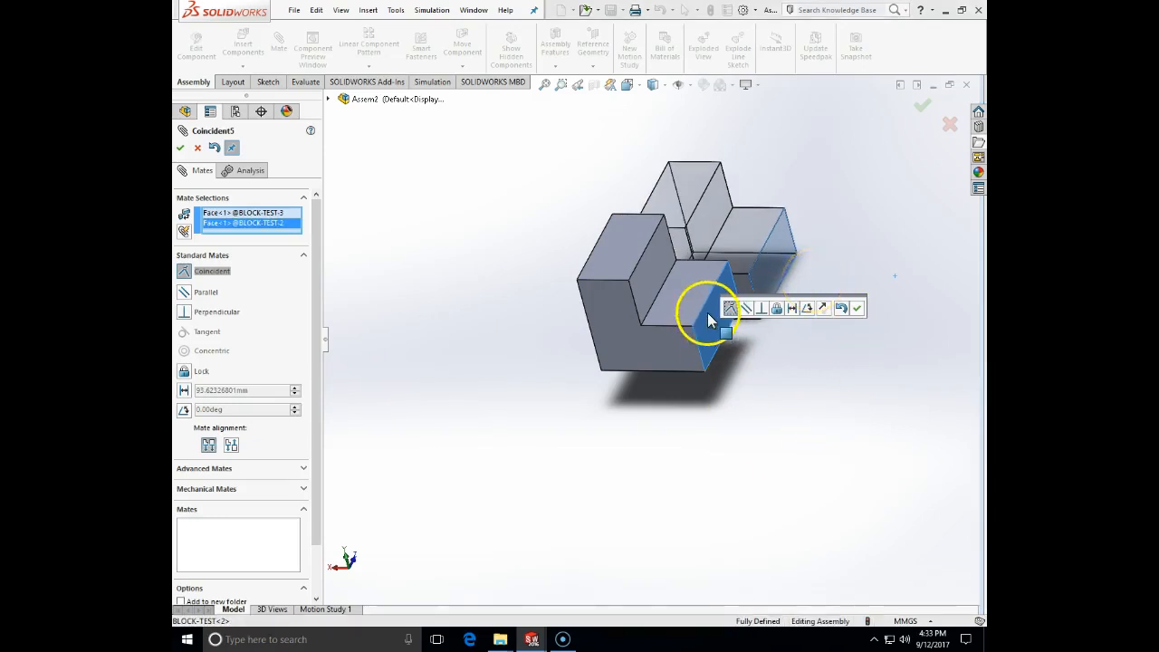
click(227, 447)
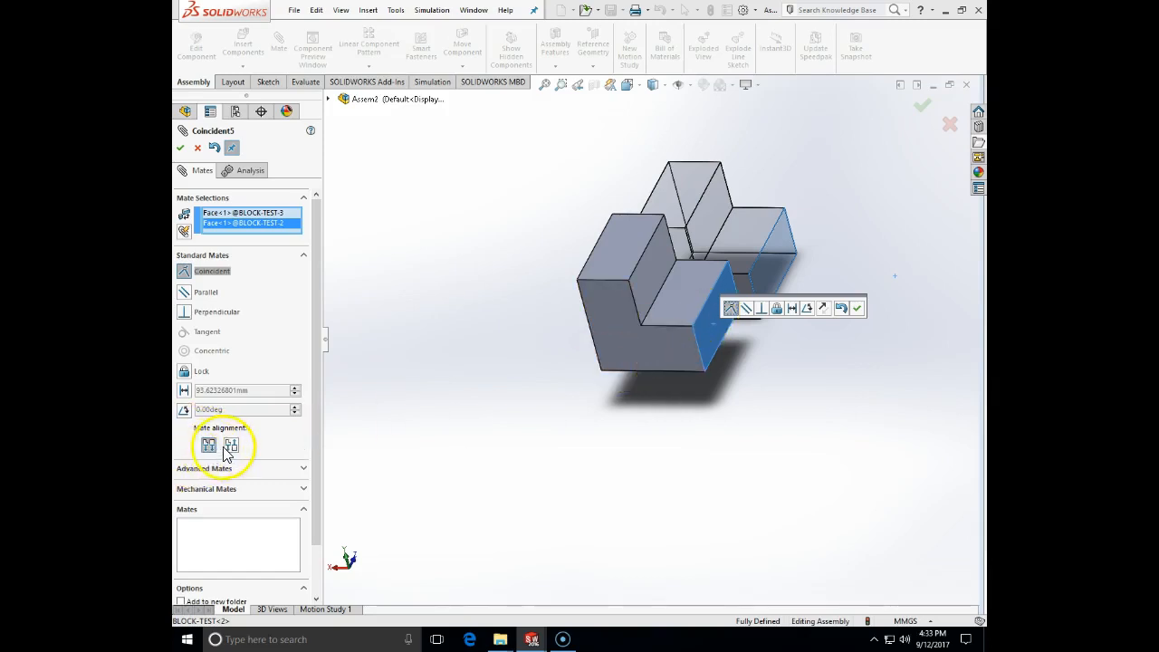
click(213, 447)
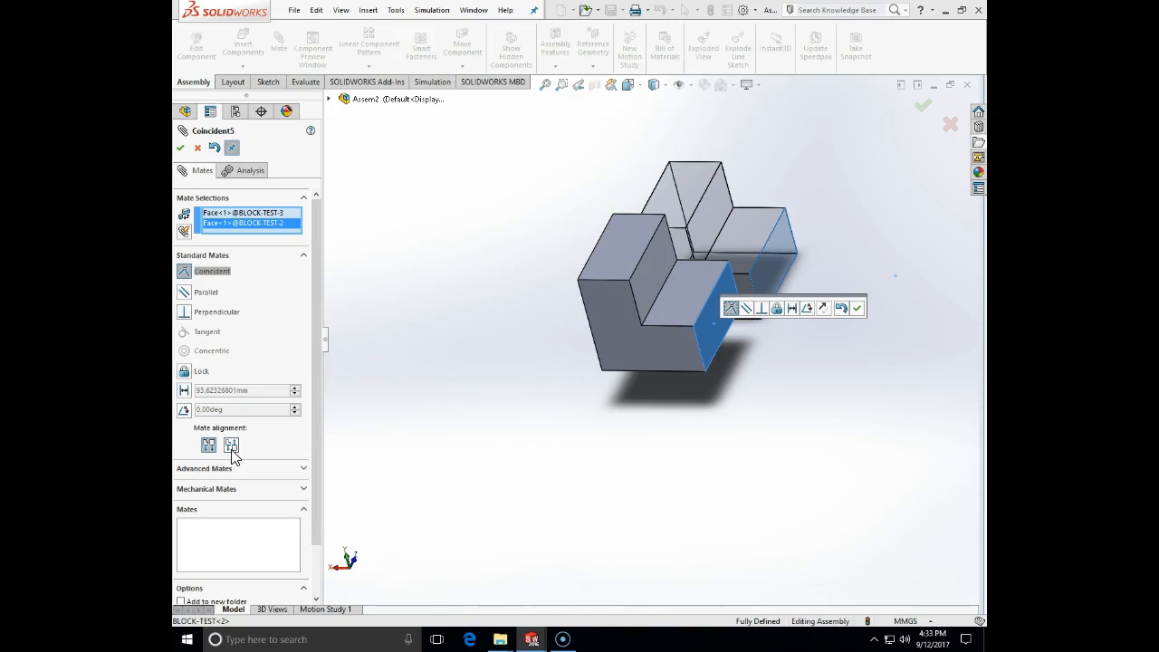
click(232, 449)
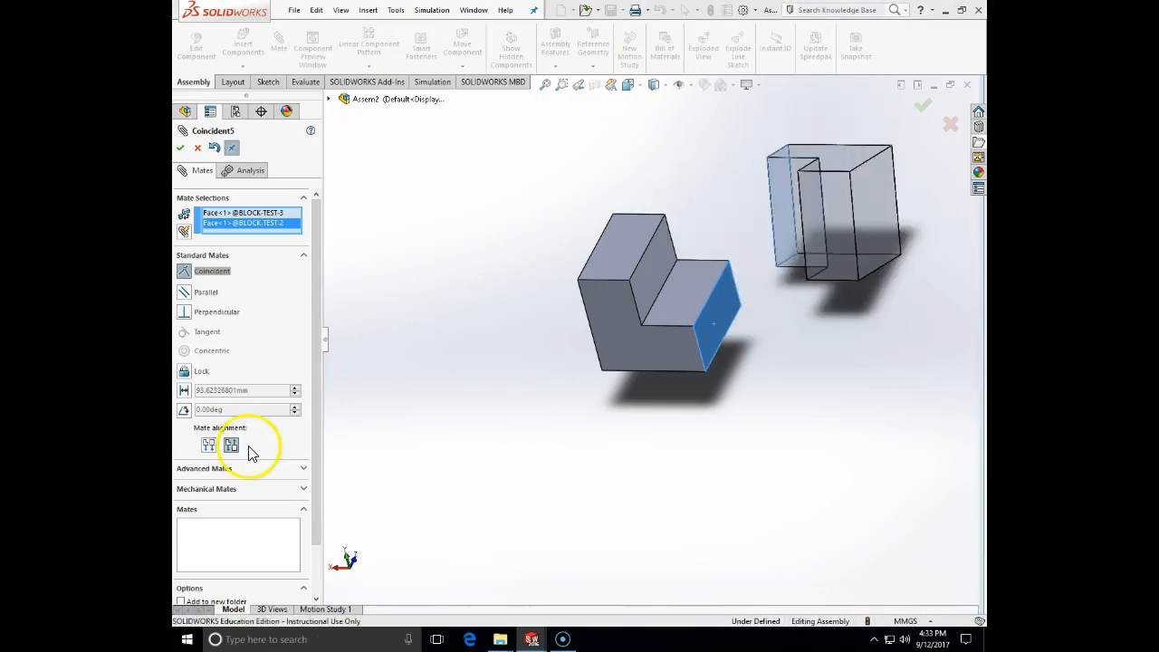
middle_drag(525, 465, 602, 408)
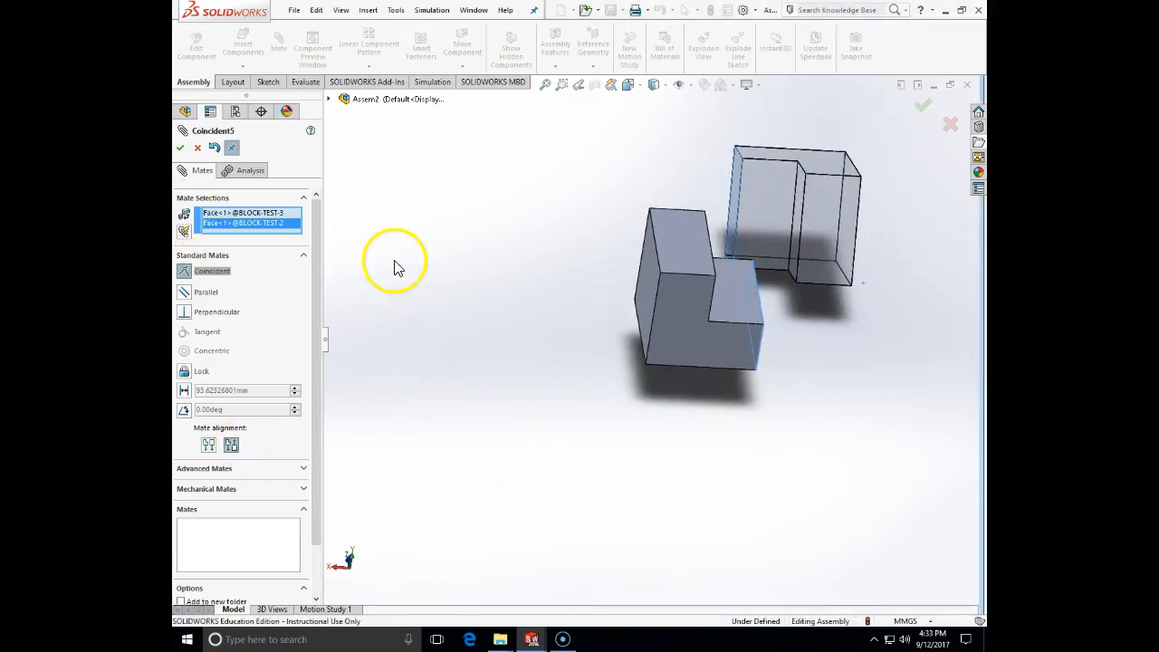
click(179, 147)
- Move the mated second block within its remaining freedom, inspect it from another side, and finish mating
drag(799, 253, 799, 347)
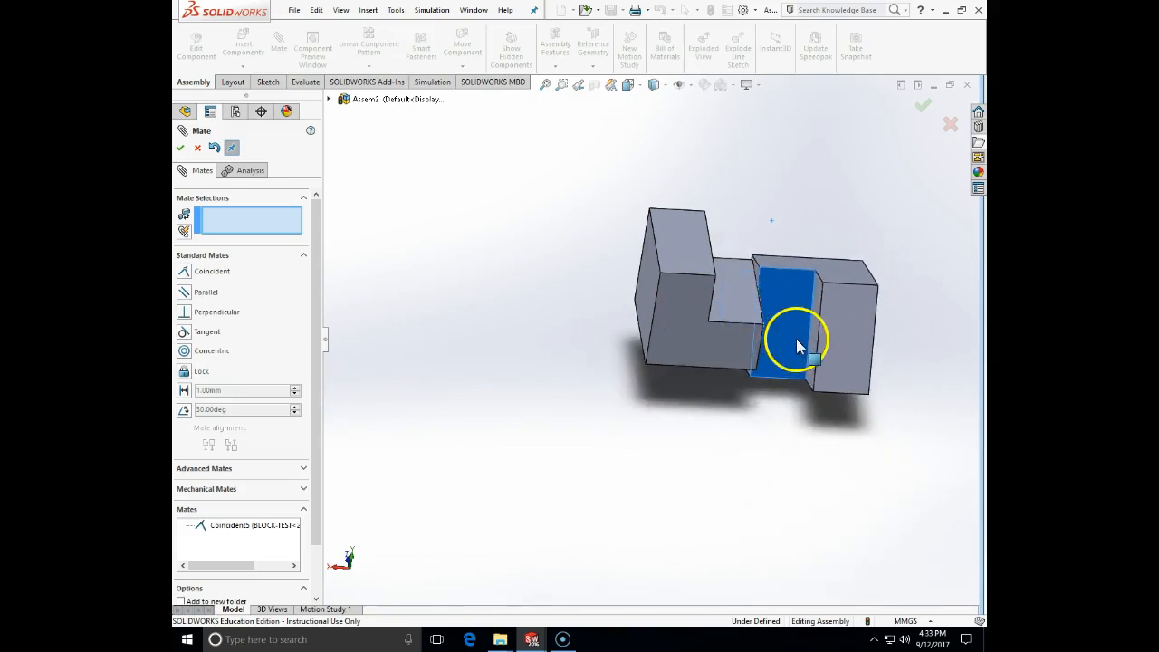
middle_drag(791, 418, 781, 265)
middle_drag(797, 343, 765, 376)
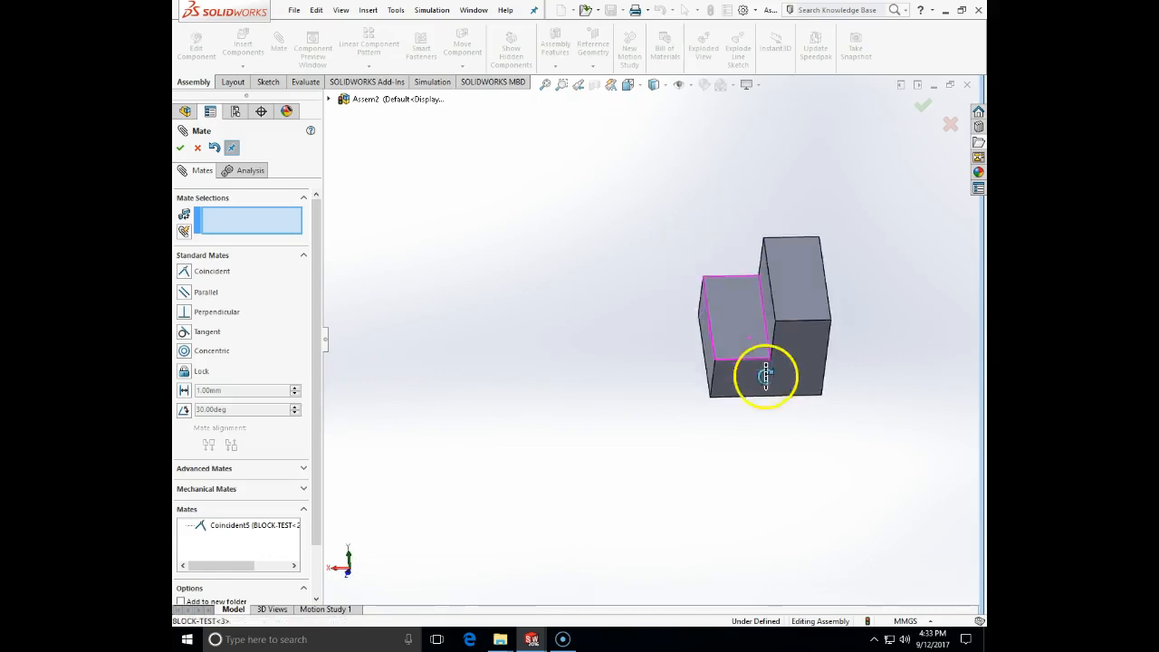
click(197, 147)
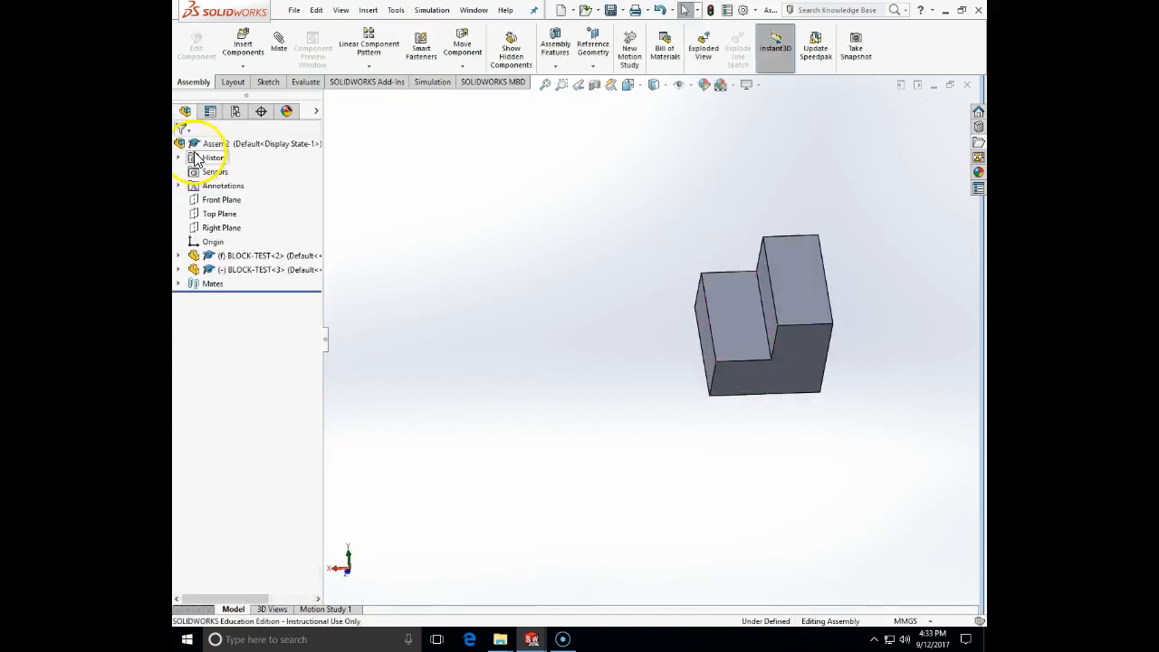
- Examine the coincident mate and which faces it joins on the two separated blocks
click(178, 283)
click(217, 299)
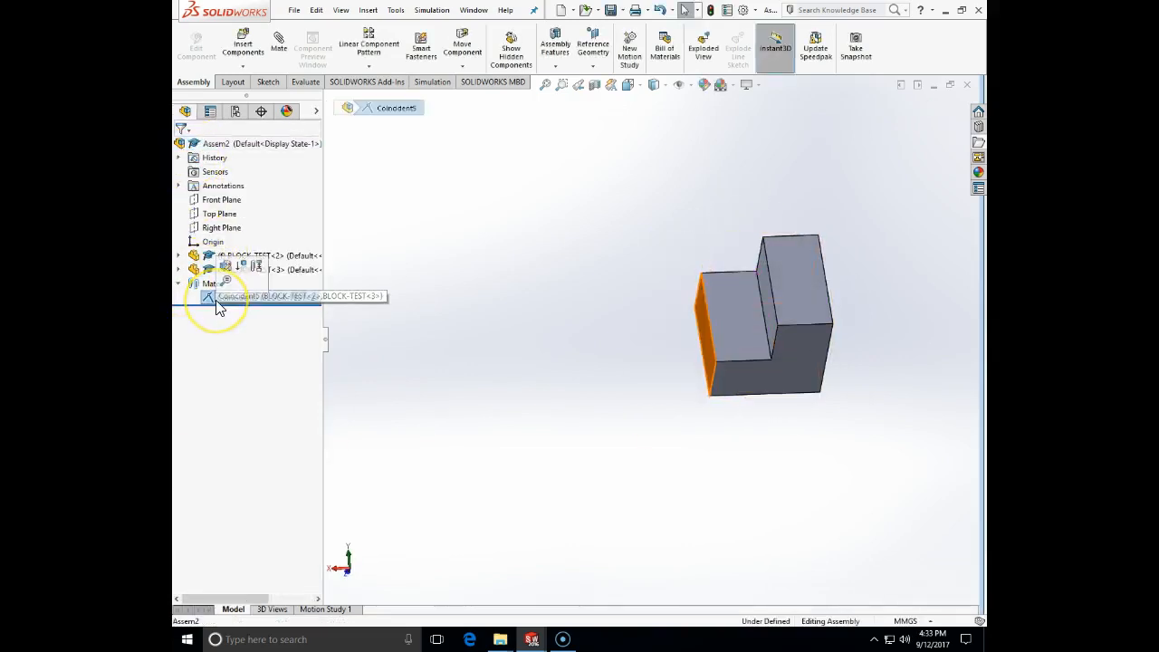
scroll(553, 383, up, 4)
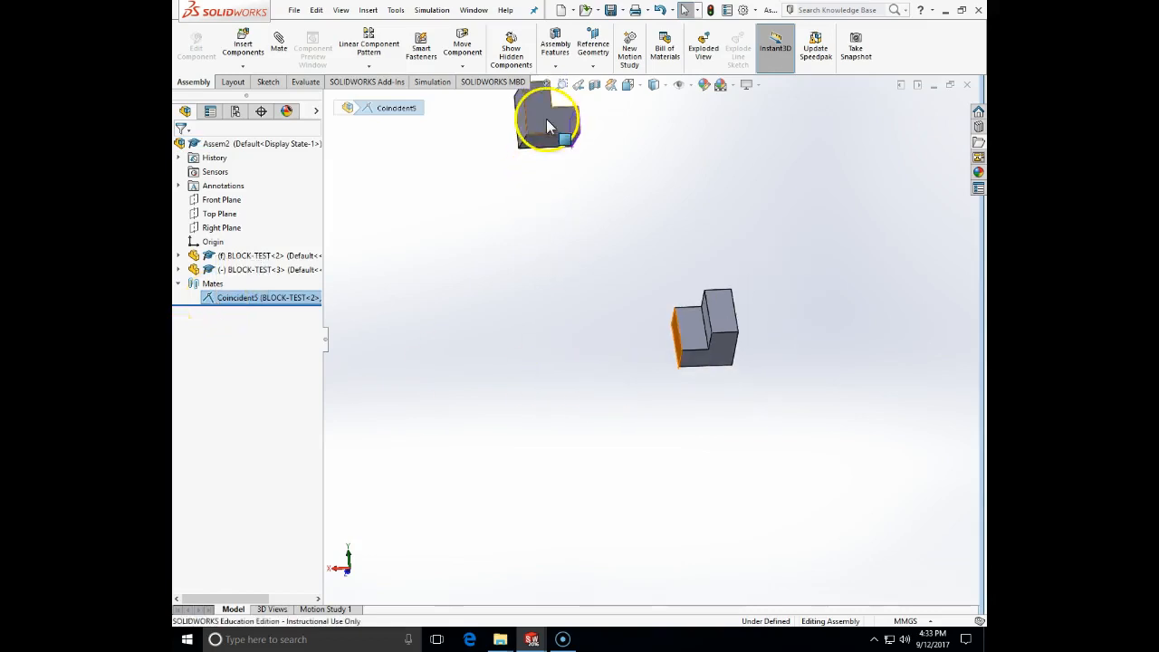
click(547, 121)
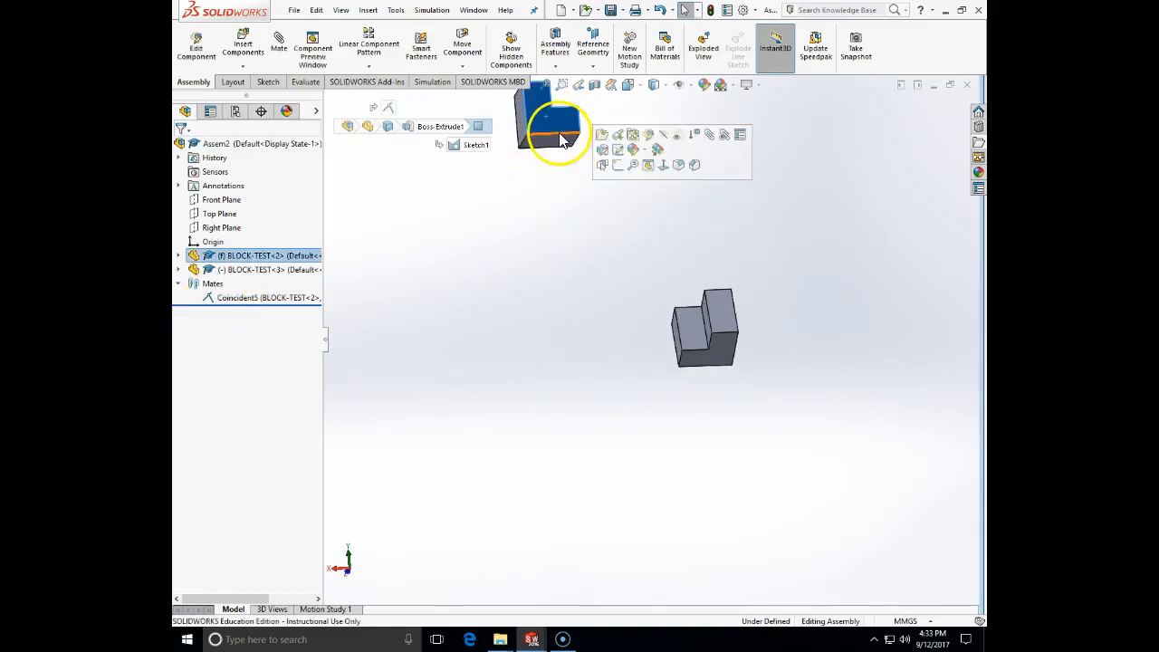
click(563, 167)
click(280, 301)
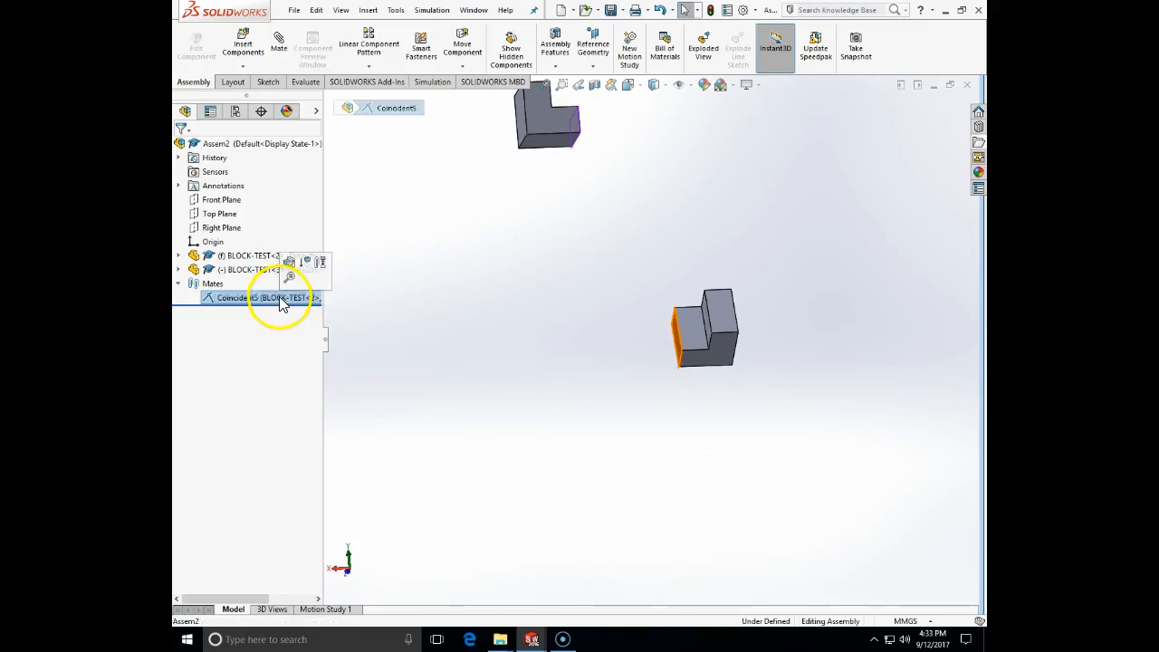
middle_drag(610, 259, 600, 238)
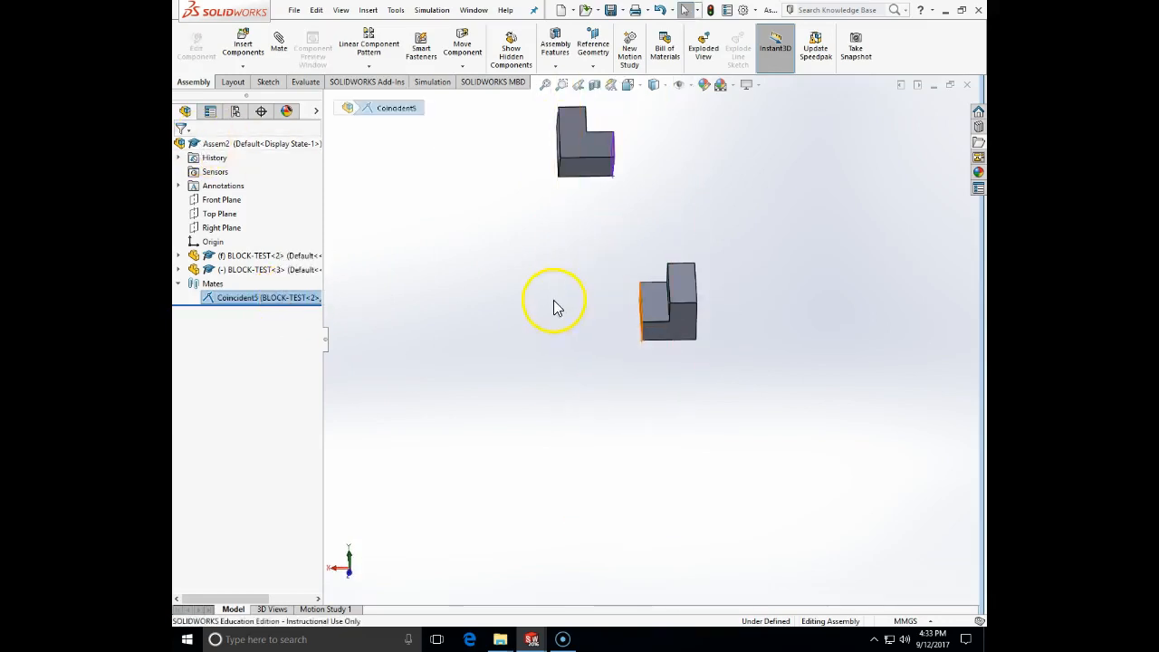
click(424, 313)
- Move the second block up beside the end face of the fixed block
click(589, 156)
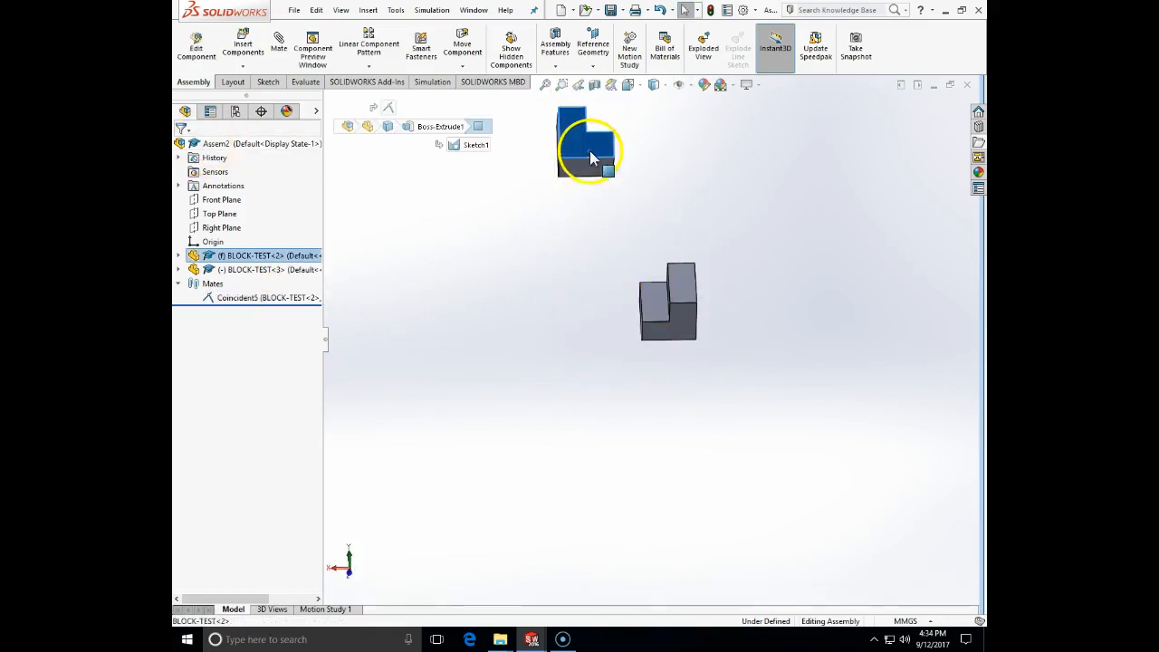
click(660, 310)
drag(660, 311, 639, 170)
click(644, 259)
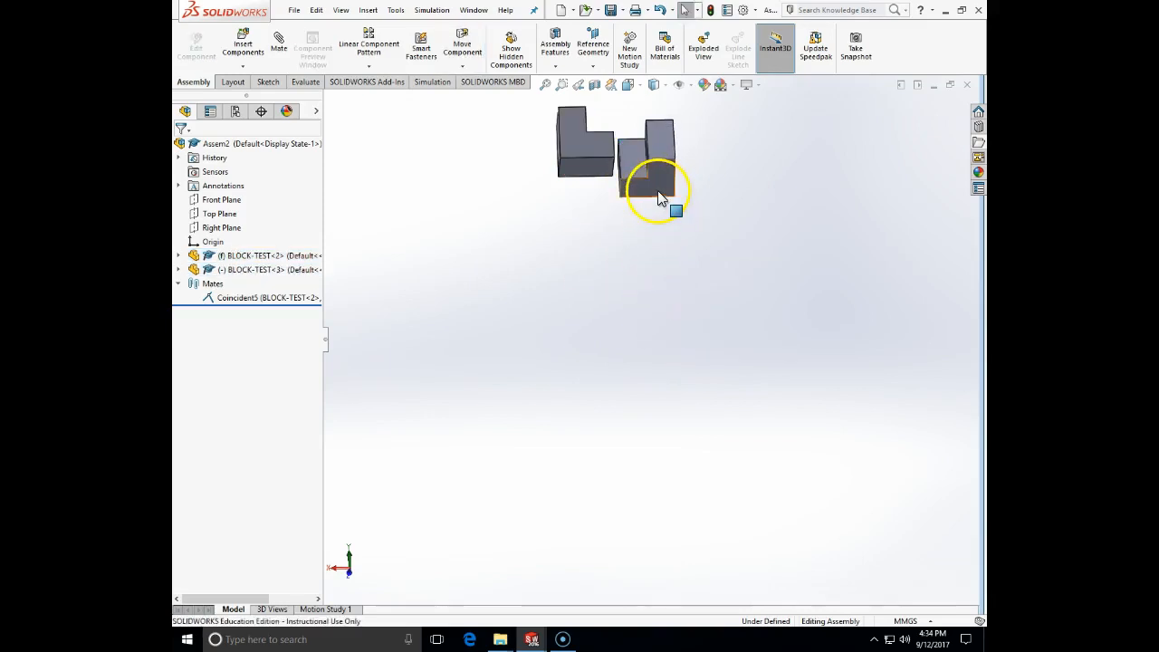
- Mate the L-shaped side faces of the two blocks as coincident
click(662, 200)
ctrl+click(608, 156)
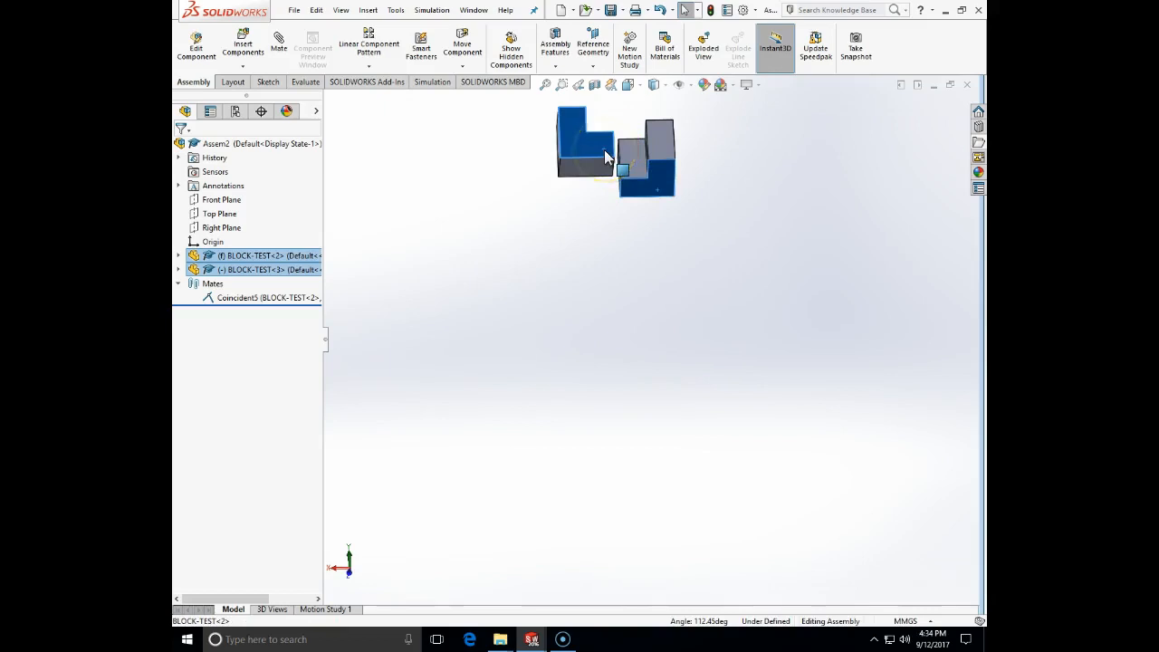
click(282, 45)
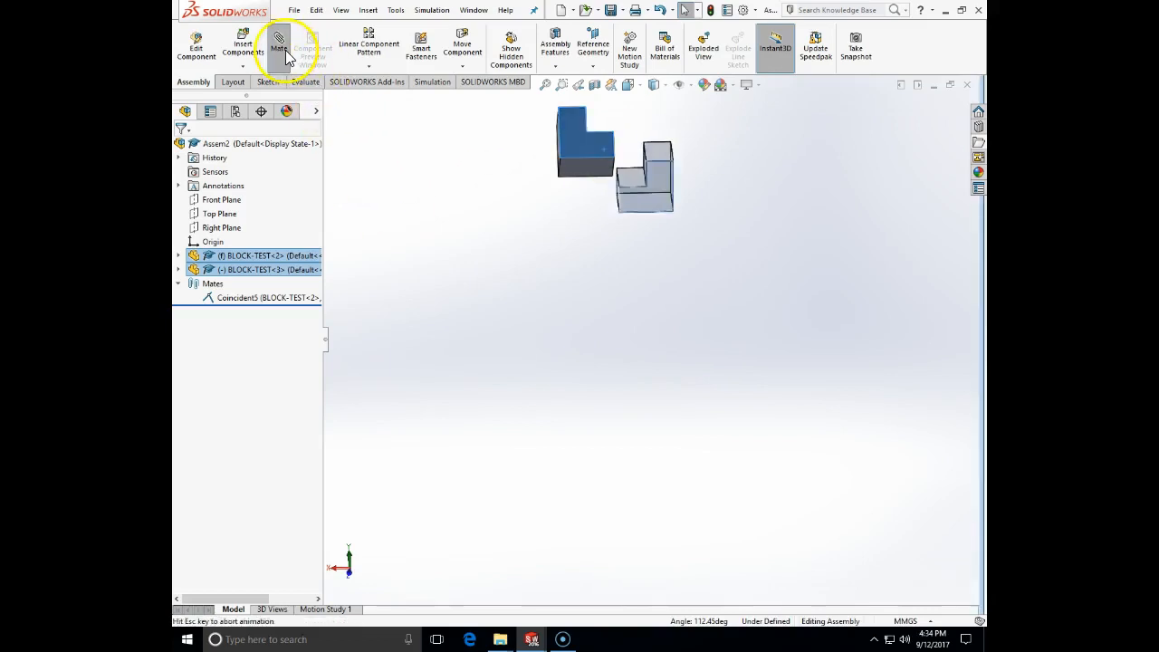
click(180, 147)
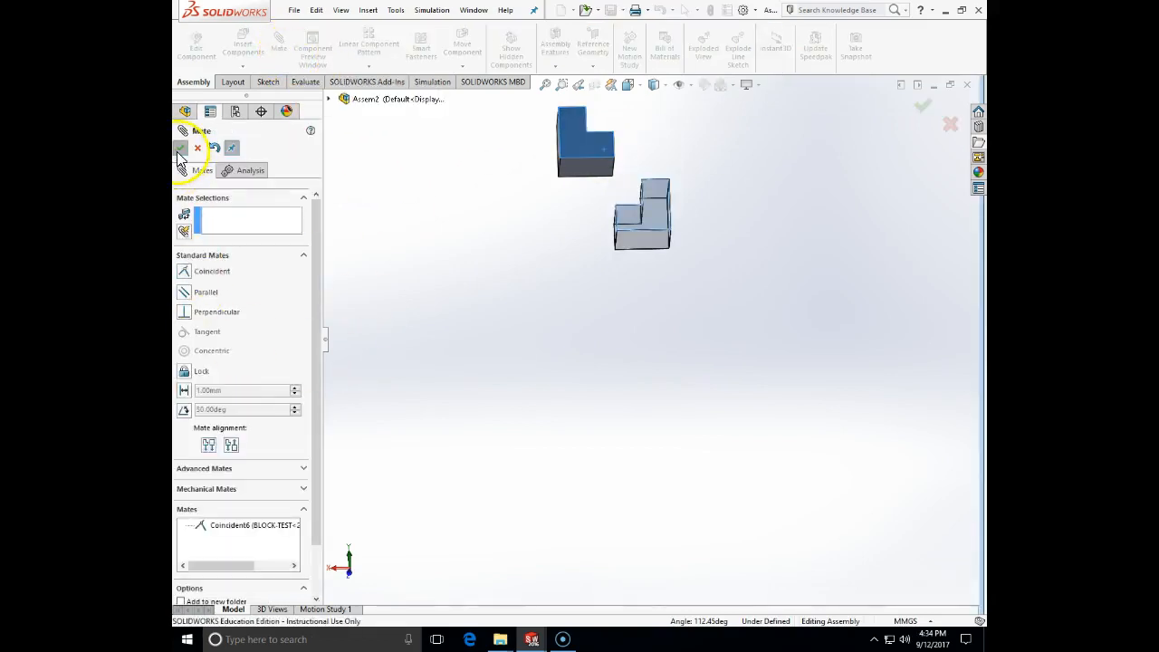
- Mate the bottom faces of the two blocks as coincident and finish mating
click(584, 172)
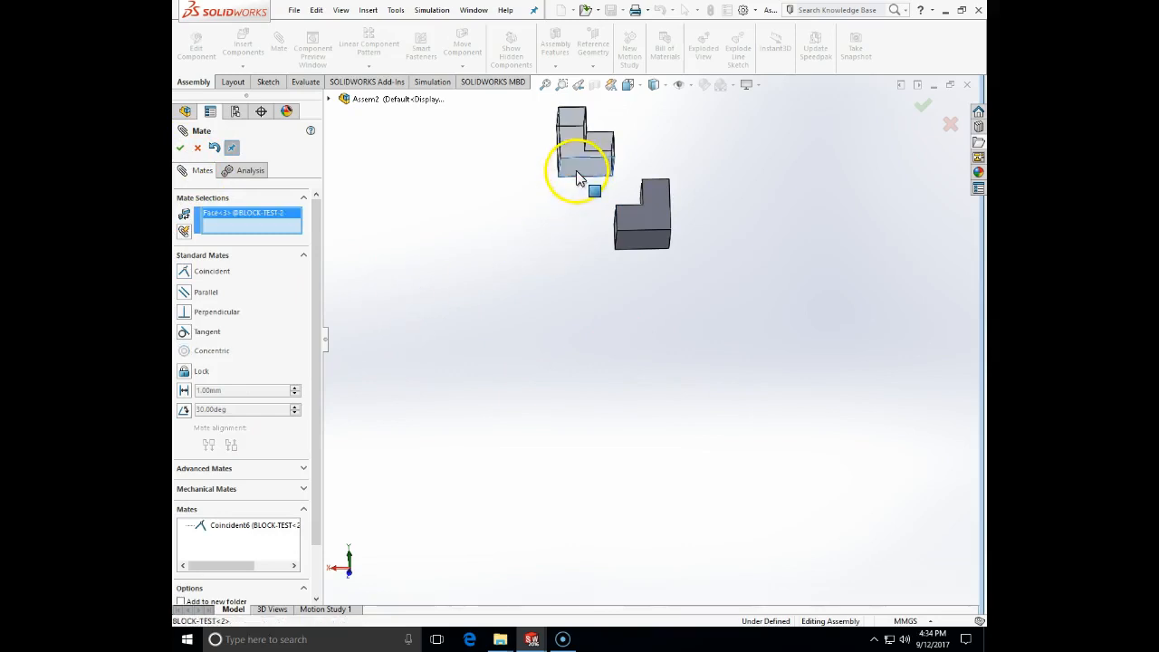
click(645, 254)
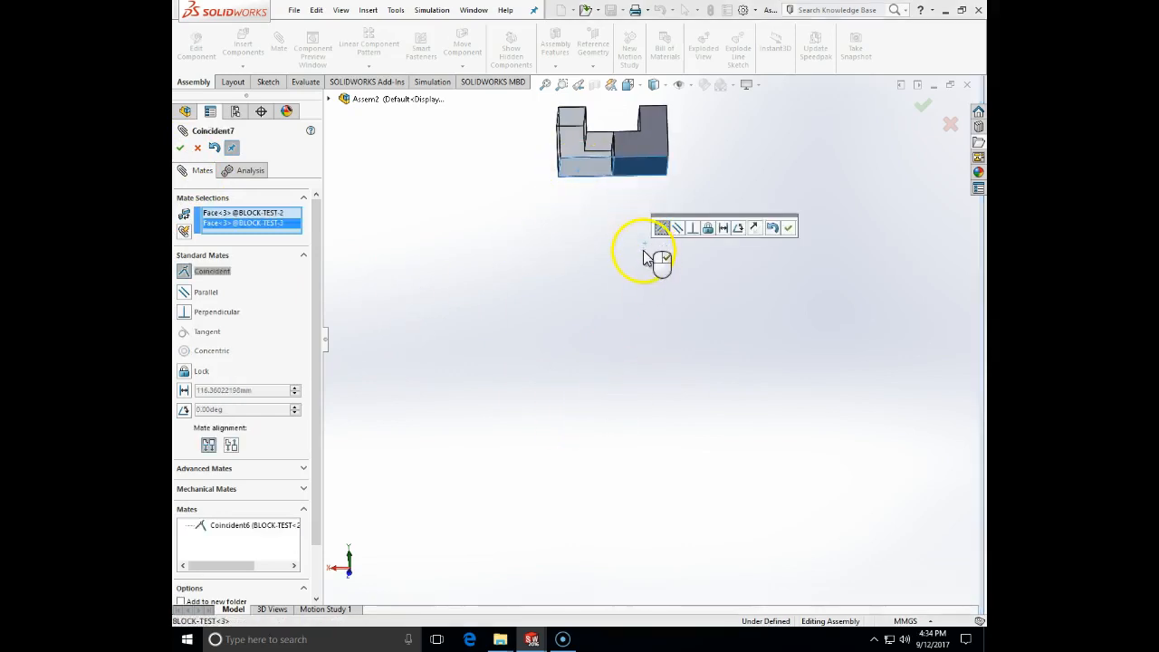
click(792, 230)
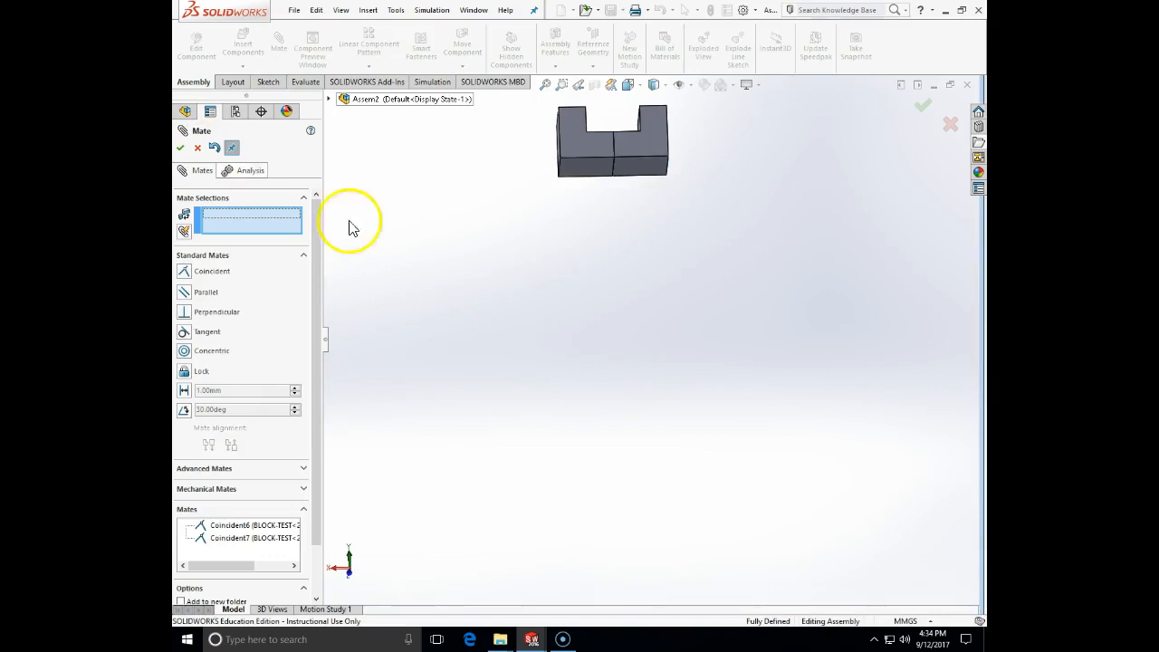
click(180, 149)
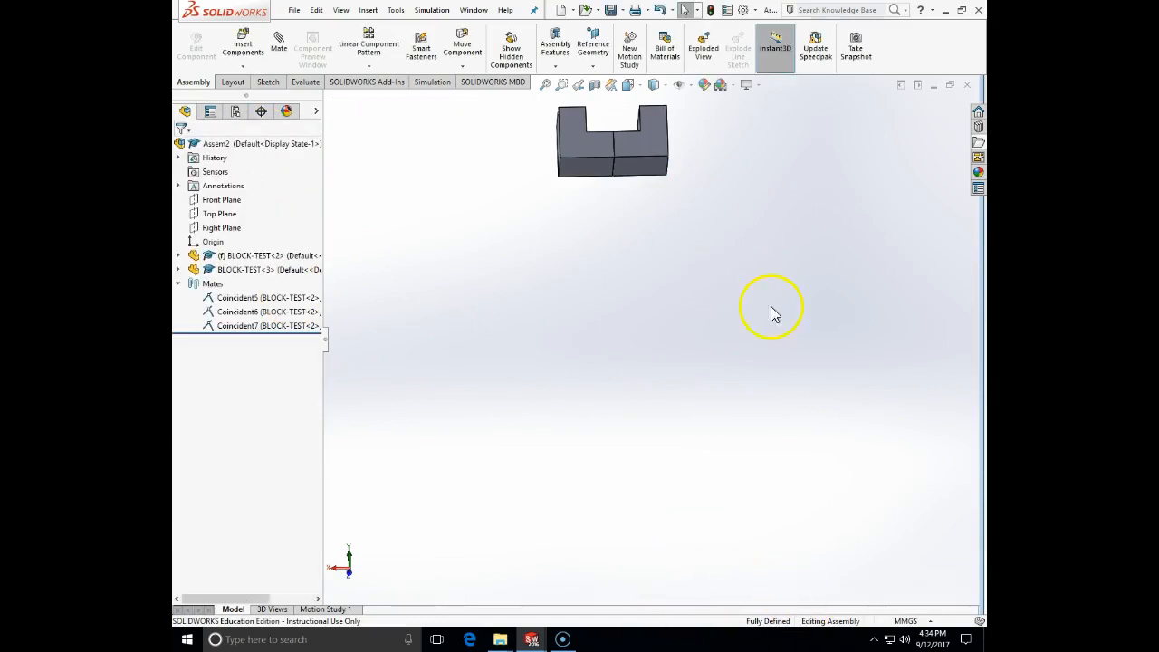
- Inspect the joined blocks, and delete all three coincident mates from the assembly
middle_drag(745, 209, 670, 334)
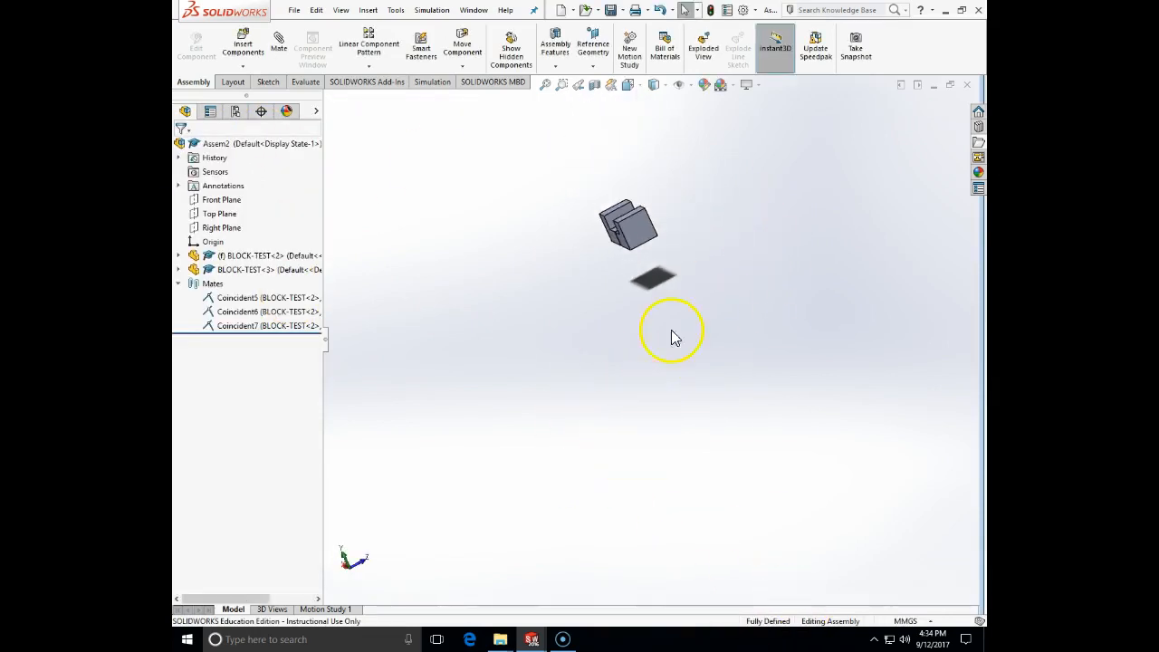
click(545, 84)
middle_drag(730, 259, 832, 270)
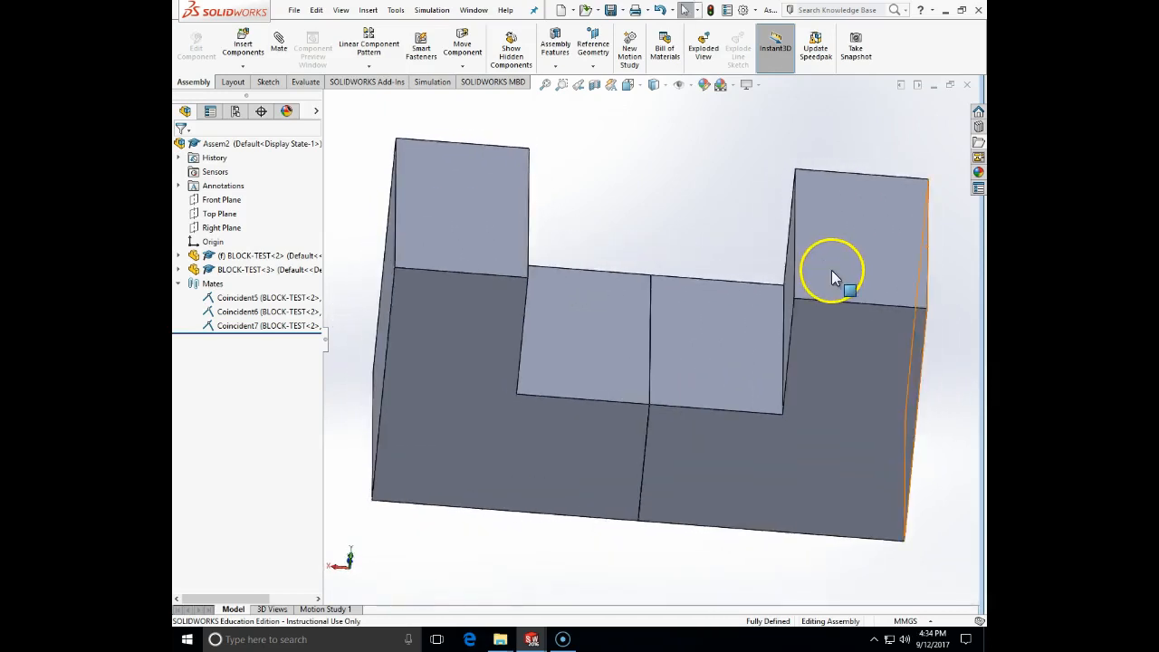
click(238, 298)
shift+click(241, 327)
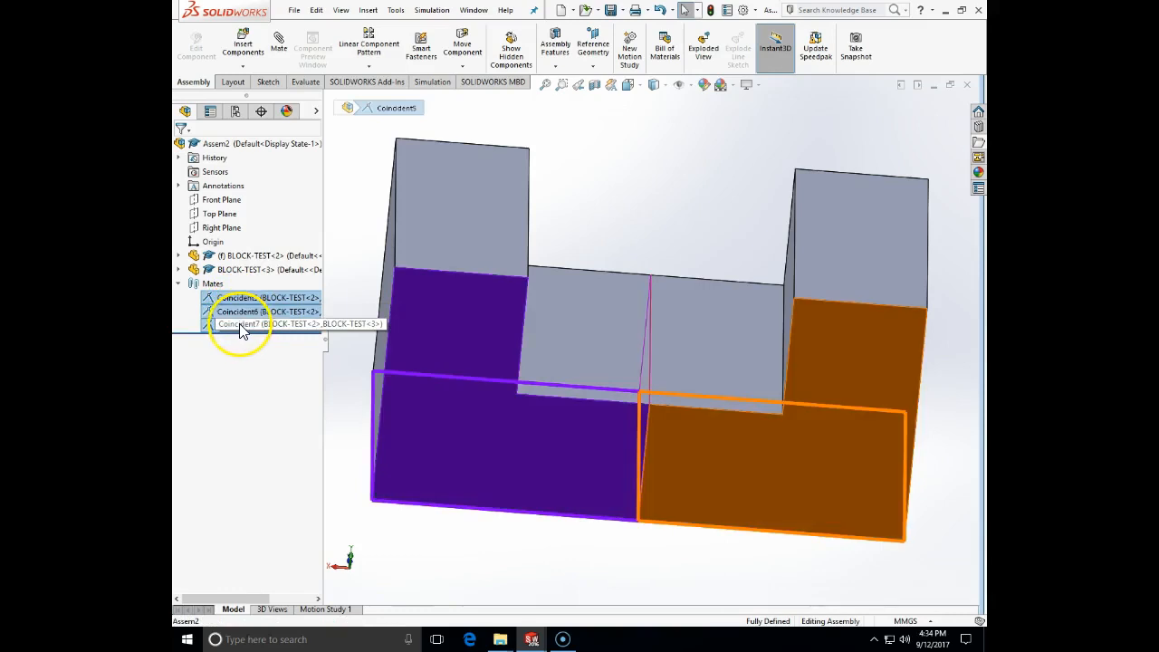
key(Delete)
click(658, 173)
click(659, 191)
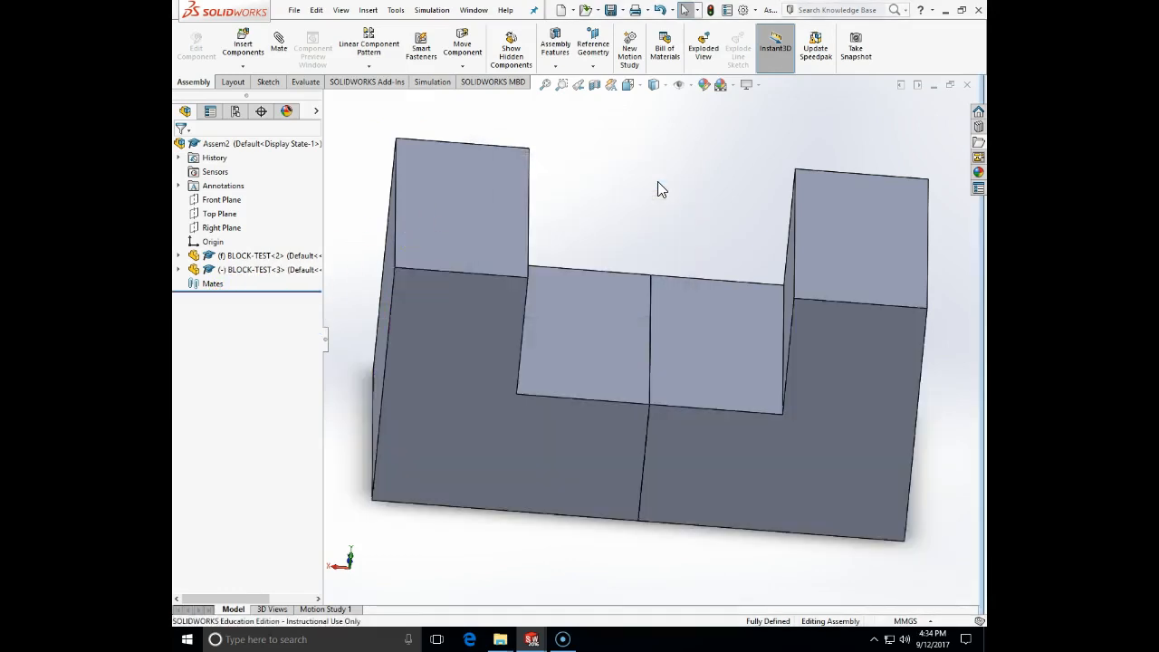
- Pull the second block clear of the fixed one and rotate it freely until its L-shaped side faces forward
drag(731, 386, 761, 285)
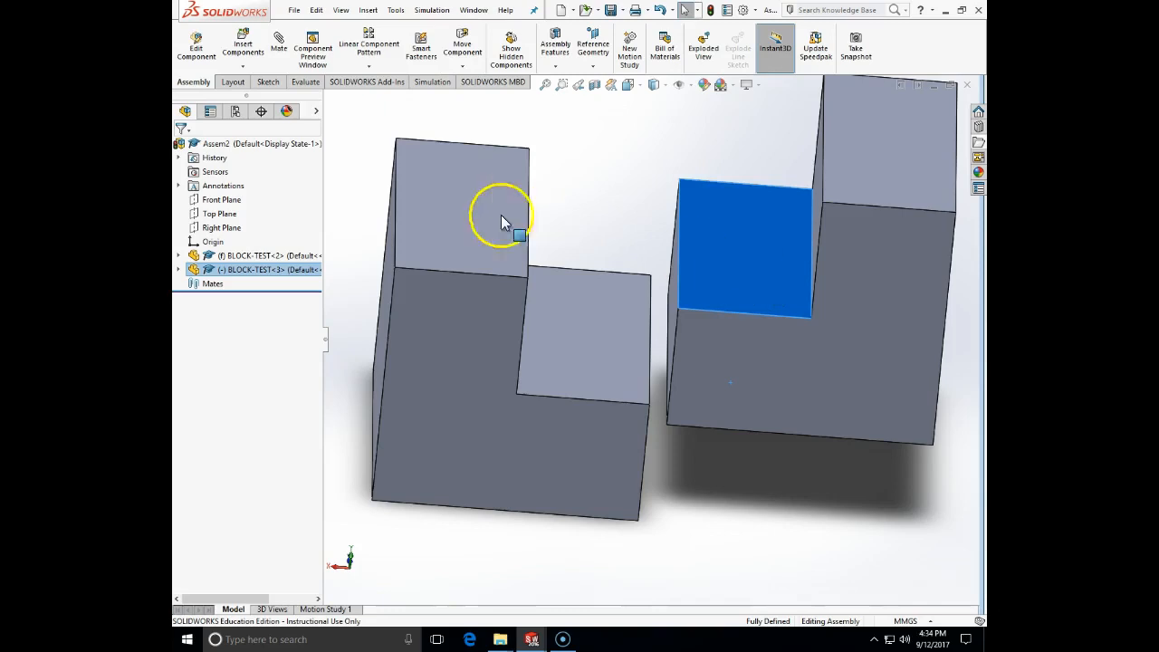
click(369, 67)
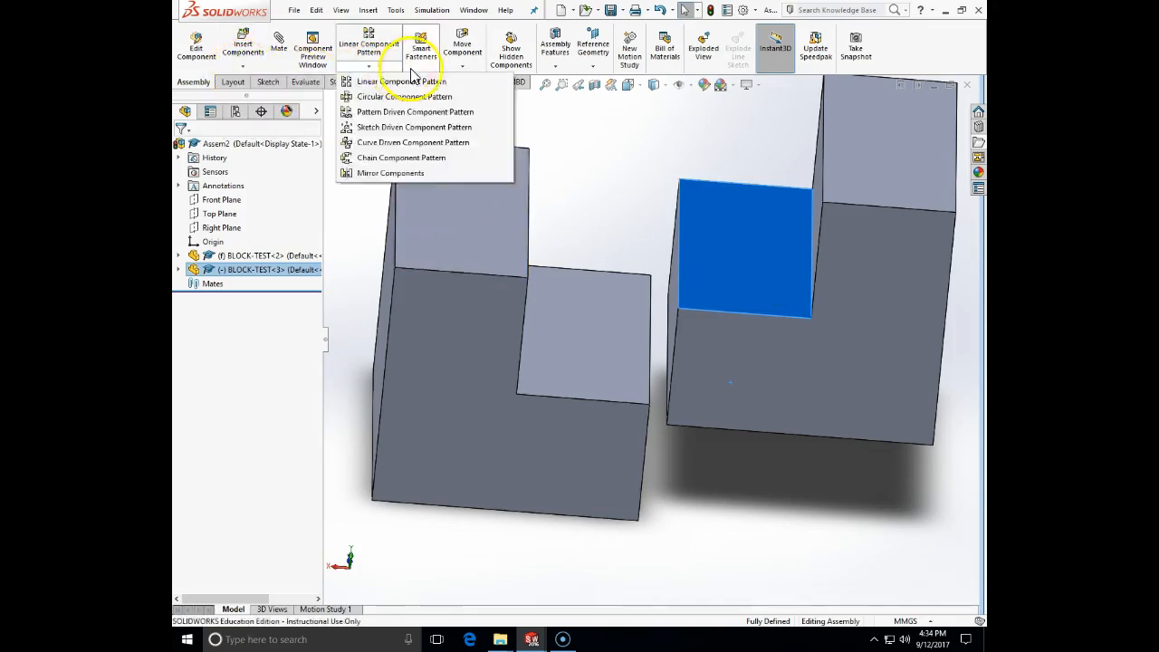
click(460, 68)
click(460, 69)
click(461, 68)
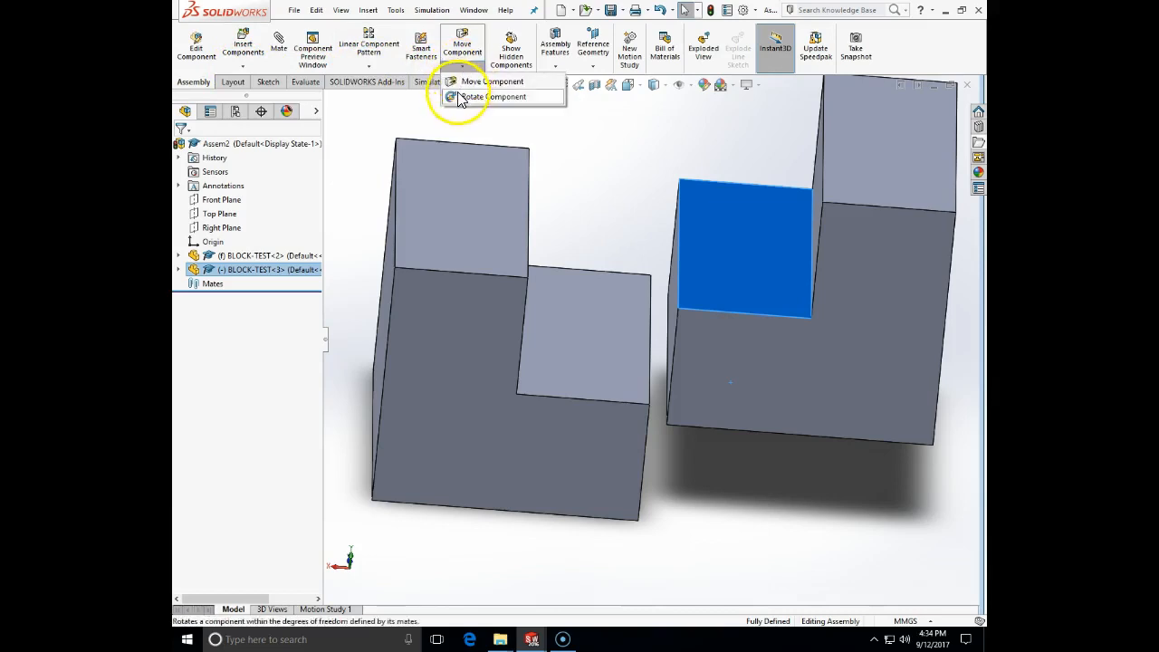
click(489, 97)
drag(794, 217, 655, 393)
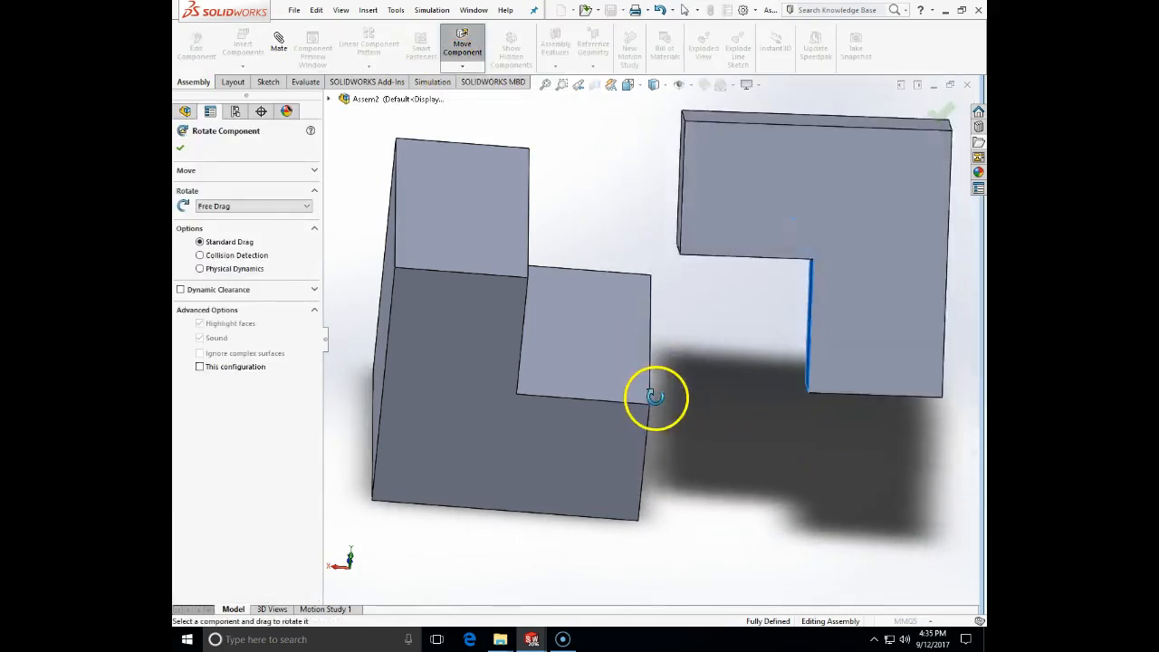
click(181, 148)
- Move the rotated second block closer to the fixed block and clear the selection
click(815, 233)
drag(815, 233, 769, 259)
click(705, 417)
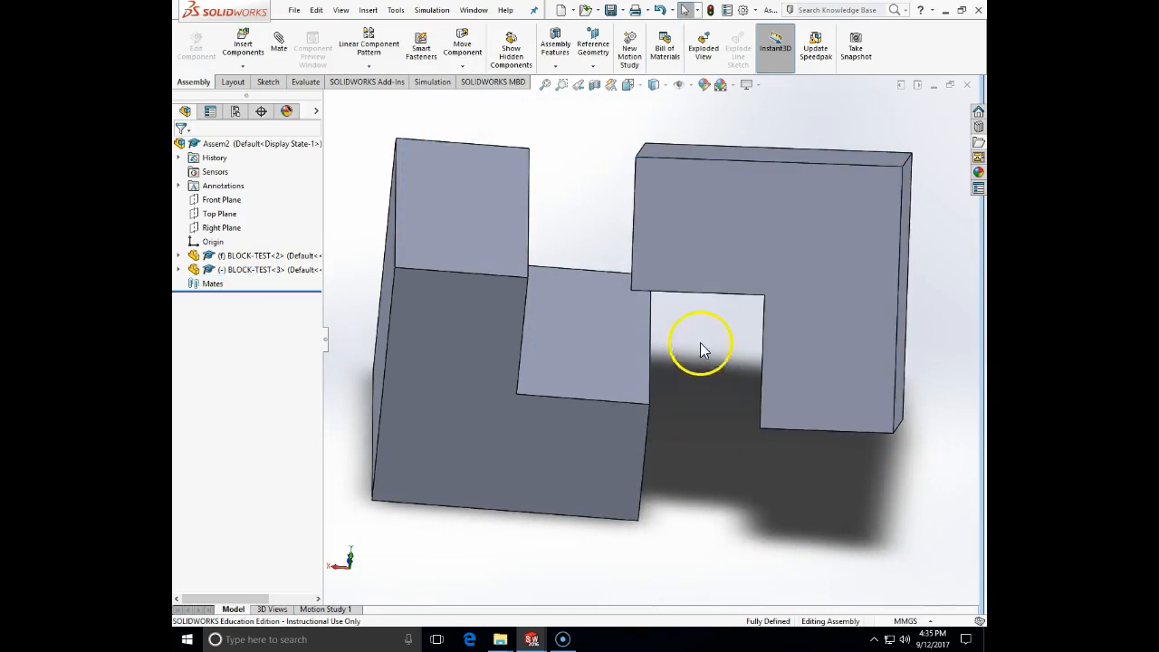
- Mate the top face of the fixed block's upper step coincident with the recessed underside face of the second block
click(279, 46)
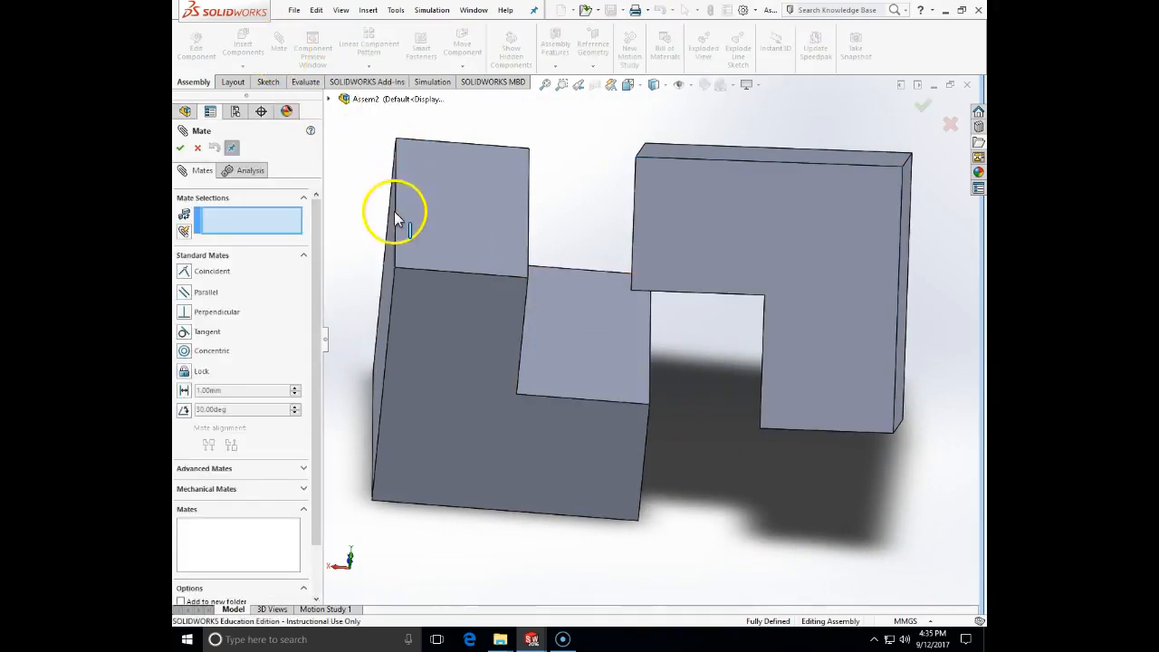
click(461, 226)
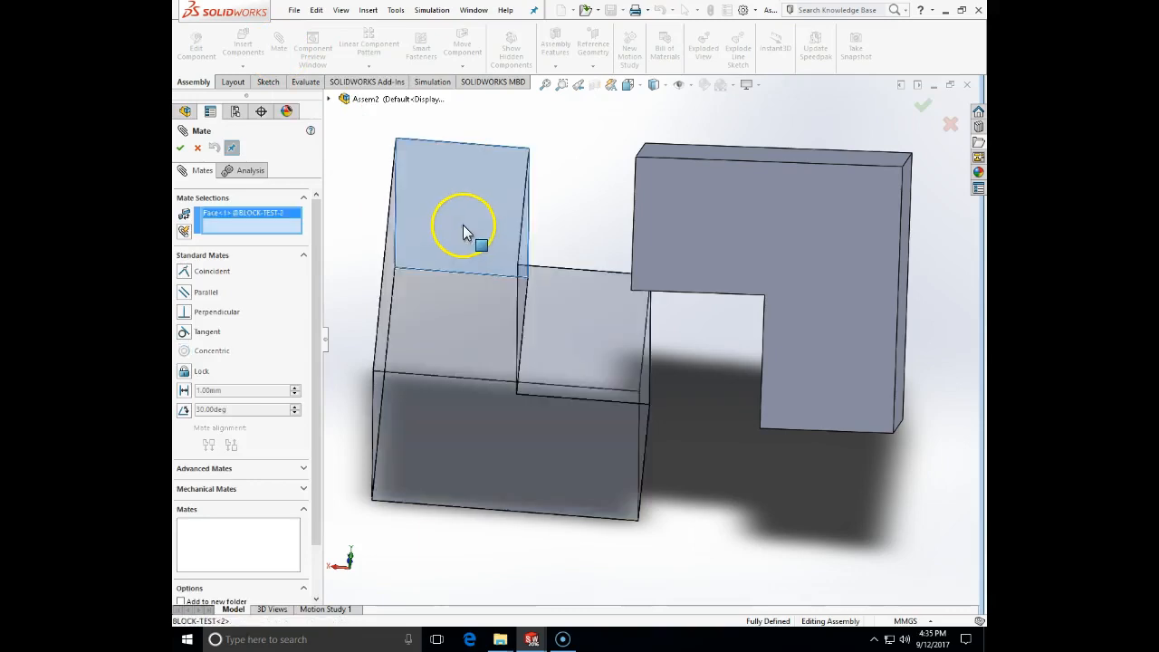
middle_drag(743, 388, 737, 233)
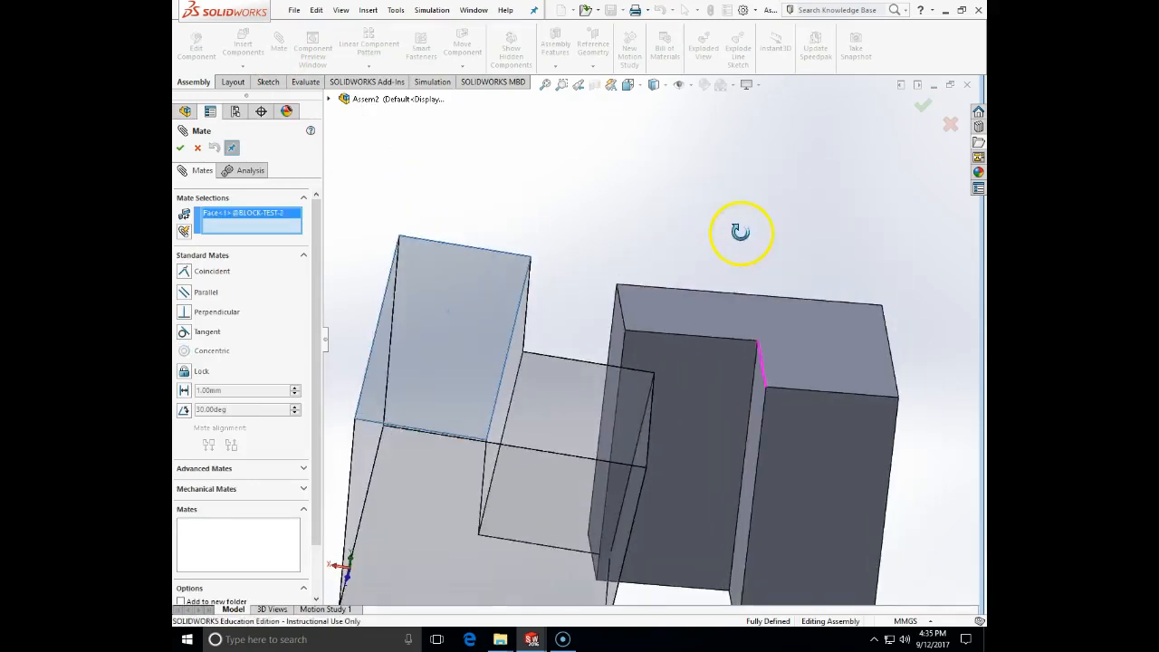
click(710, 413)
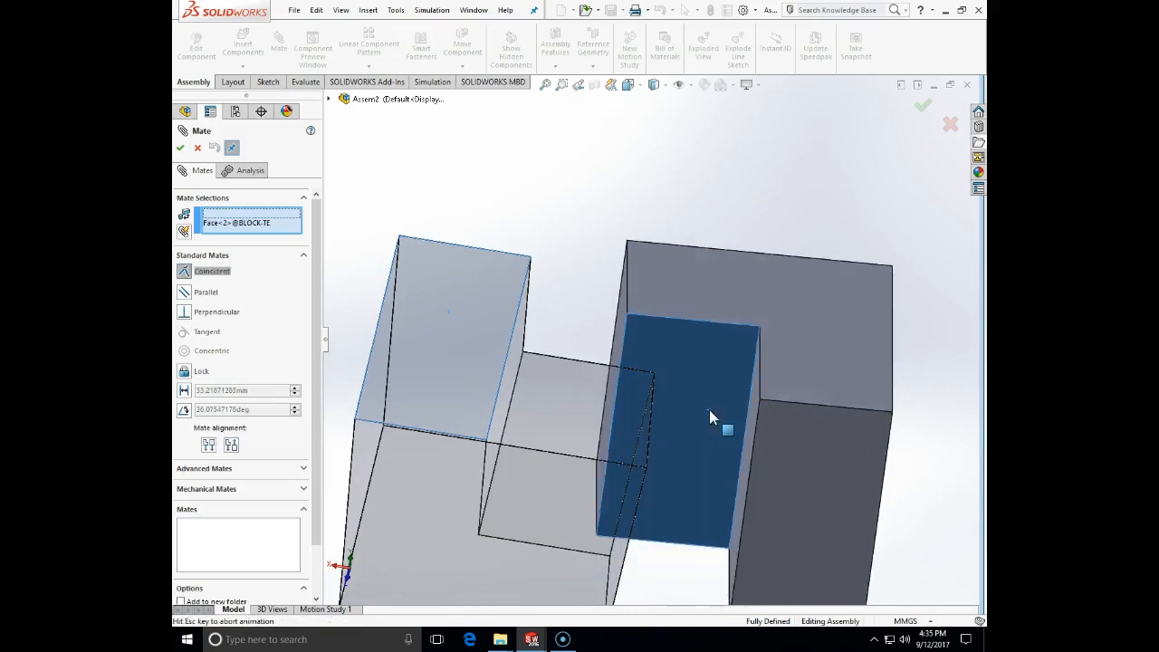
click(181, 148)
- Add a coincident mate between the vertical inner step faces of the two blocks
middle_drag(719, 277, 751, 302)
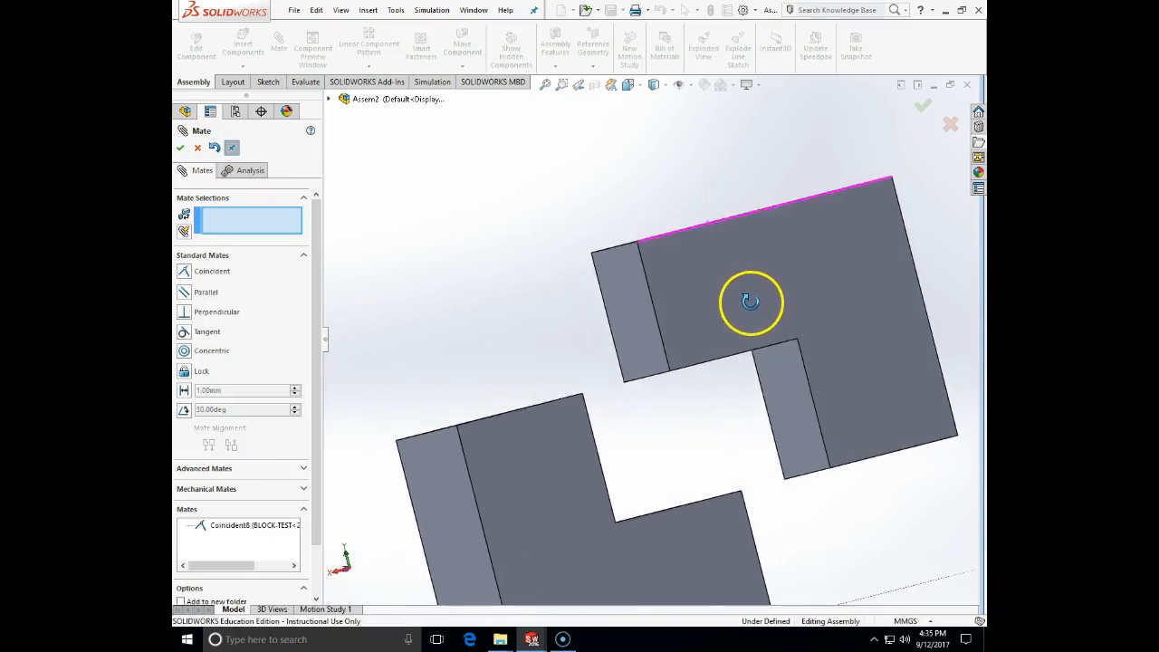
click(785, 387)
middle_drag(674, 415, 615, 435)
click(618, 435)
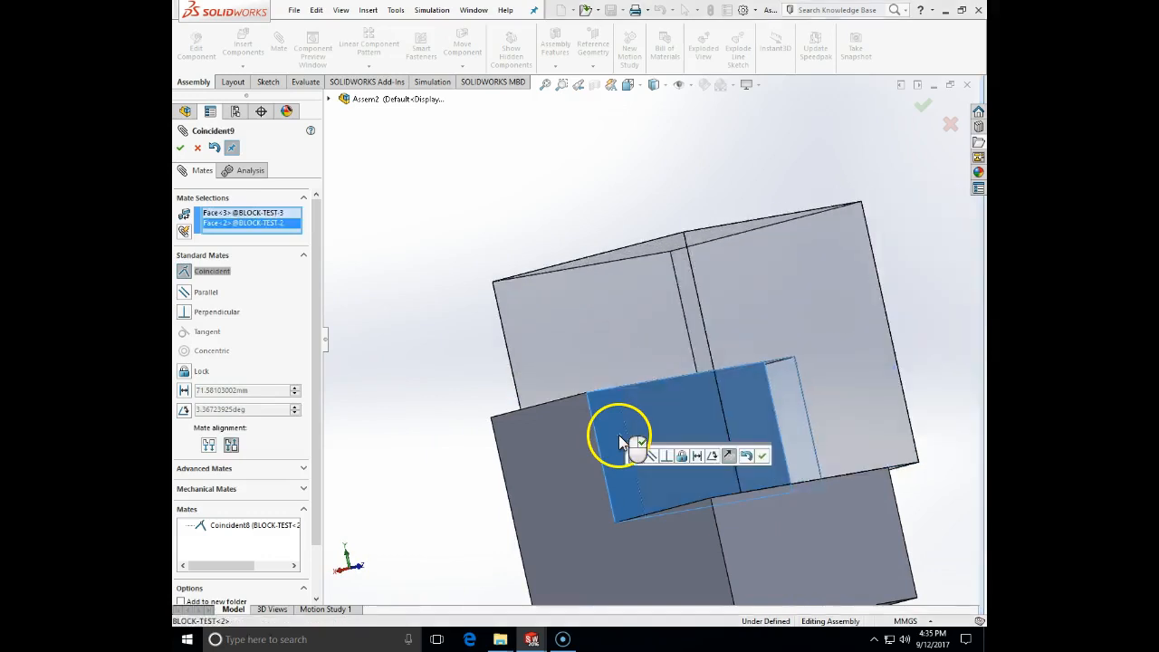
middle_drag(737, 383, 801, 424)
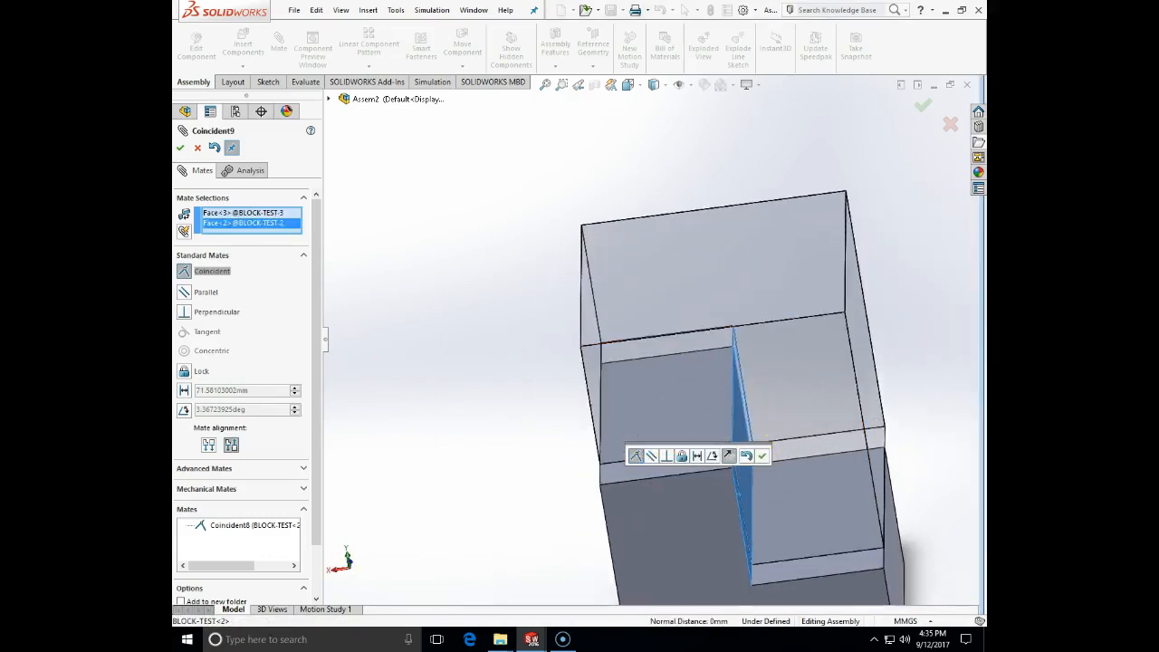
click(181, 148)
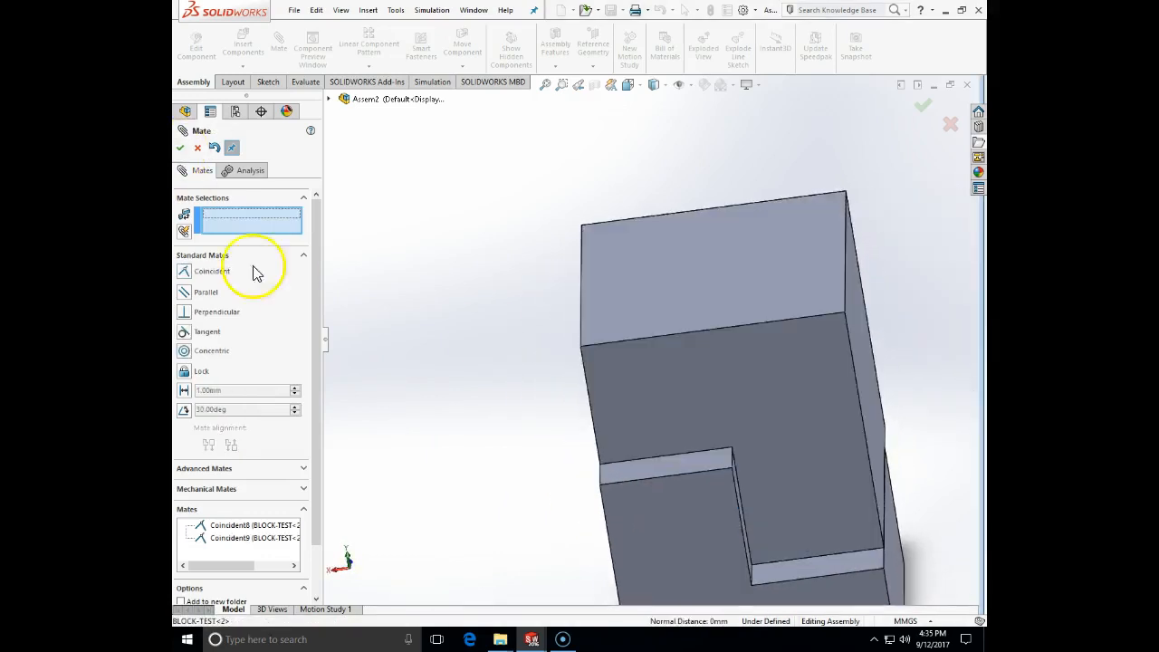
- Mate the L-shaped side faces of the two blocks as coincident with aligned orientation, and finish mating
click(641, 543)
click(642, 421)
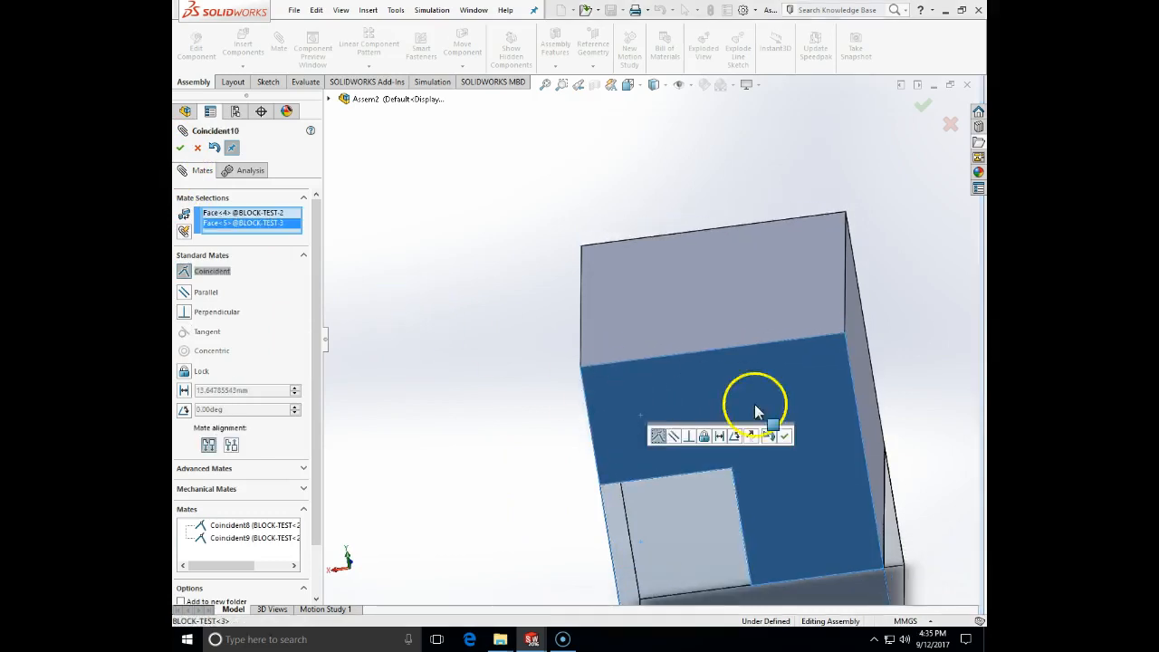
click(785, 436)
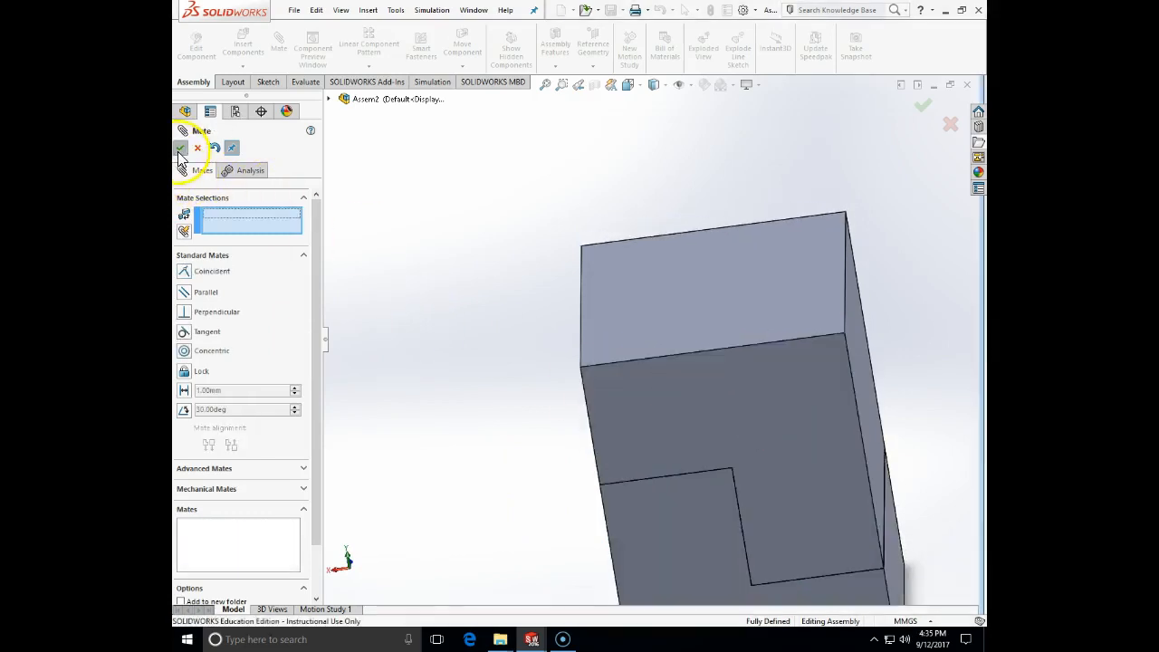
click(181, 147)
- Examine the interlocked blocks from several angles to check how their step faces and outer sides fit together
scroll(569, 498, up, 4)
middle_drag(547, 431, 634, 390)
click(720, 362)
click(678, 386)
click(598, 466)
middle_drag(585, 461, 505, 405)
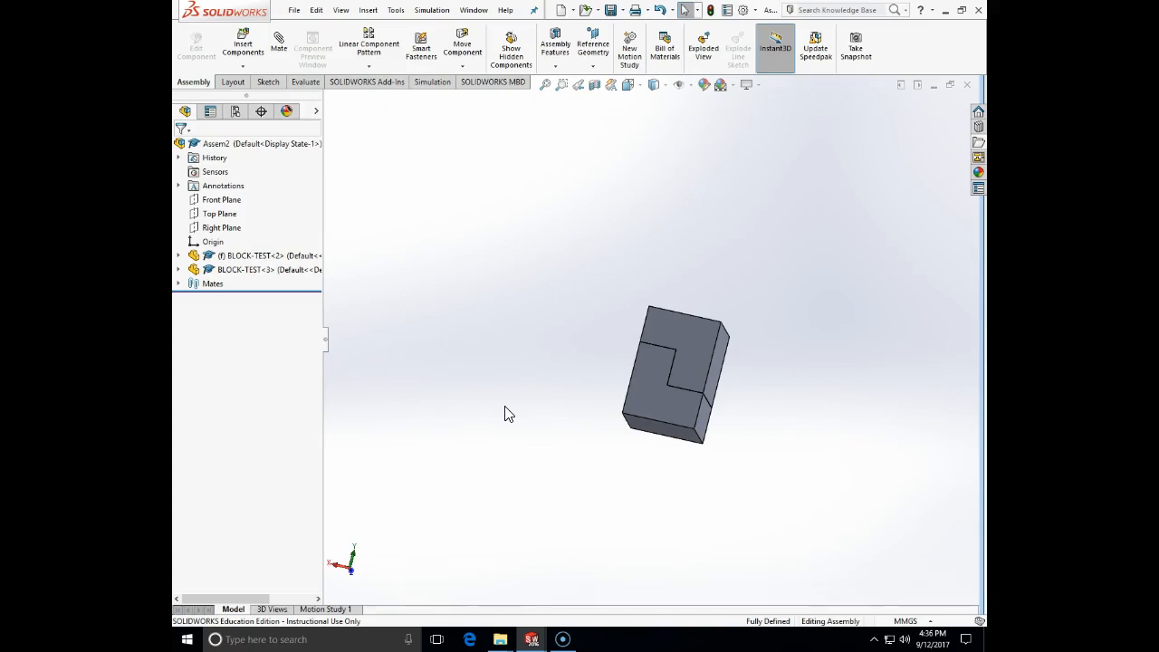
middle_drag(505, 414, 656, 347)
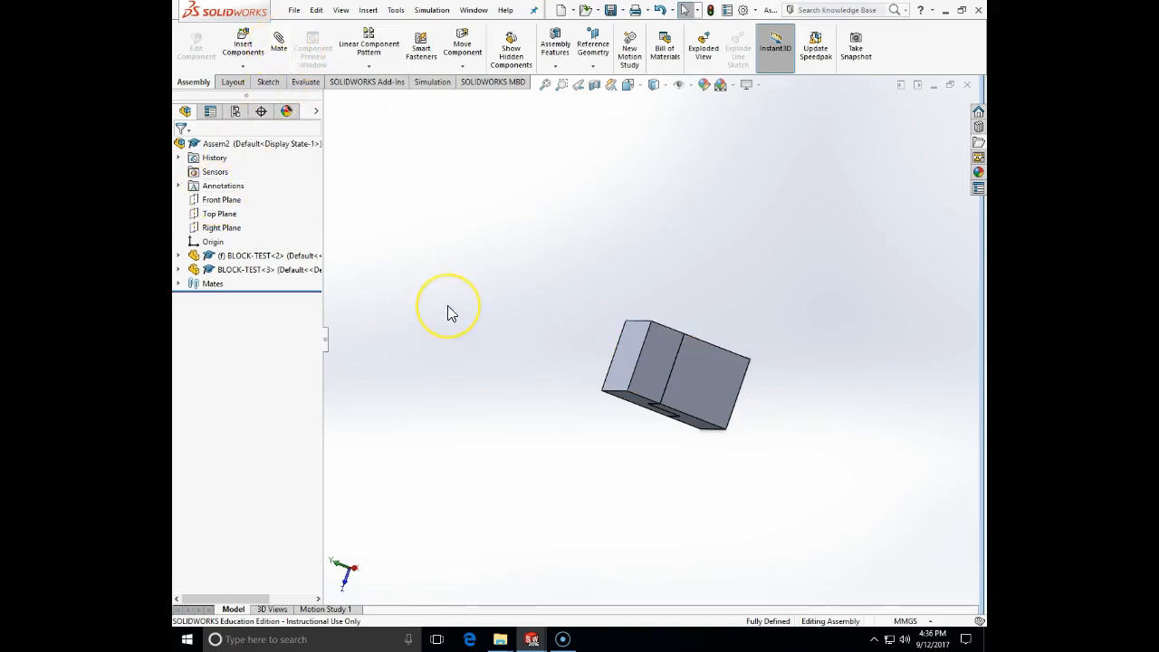
middle_drag(644, 277, 735, 420)
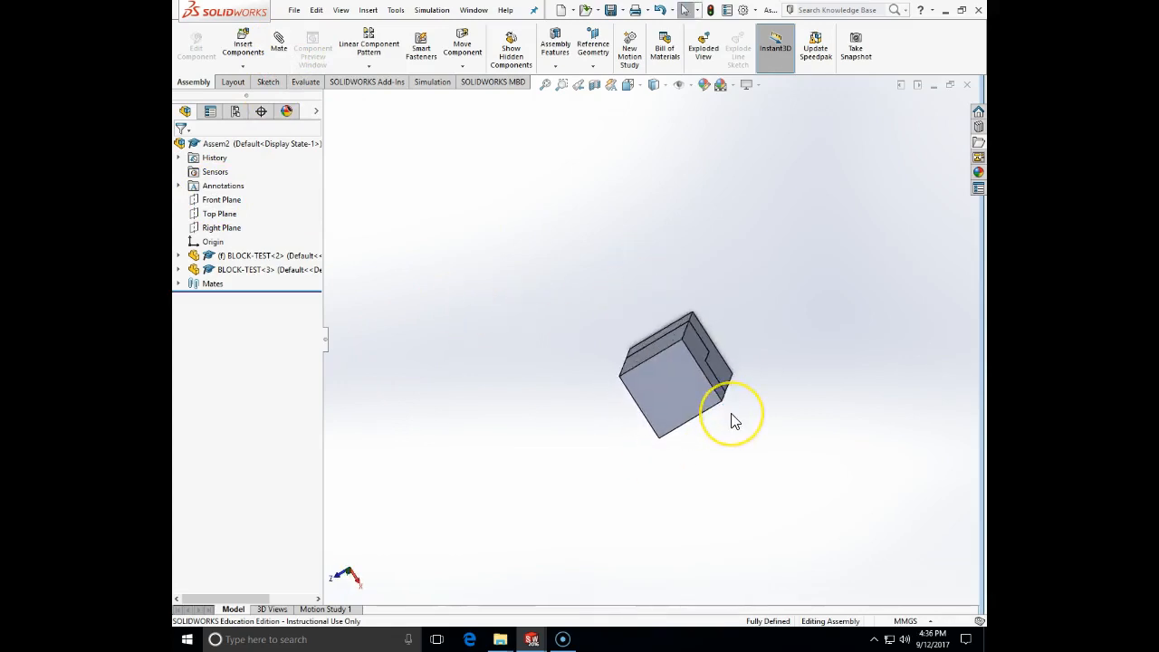